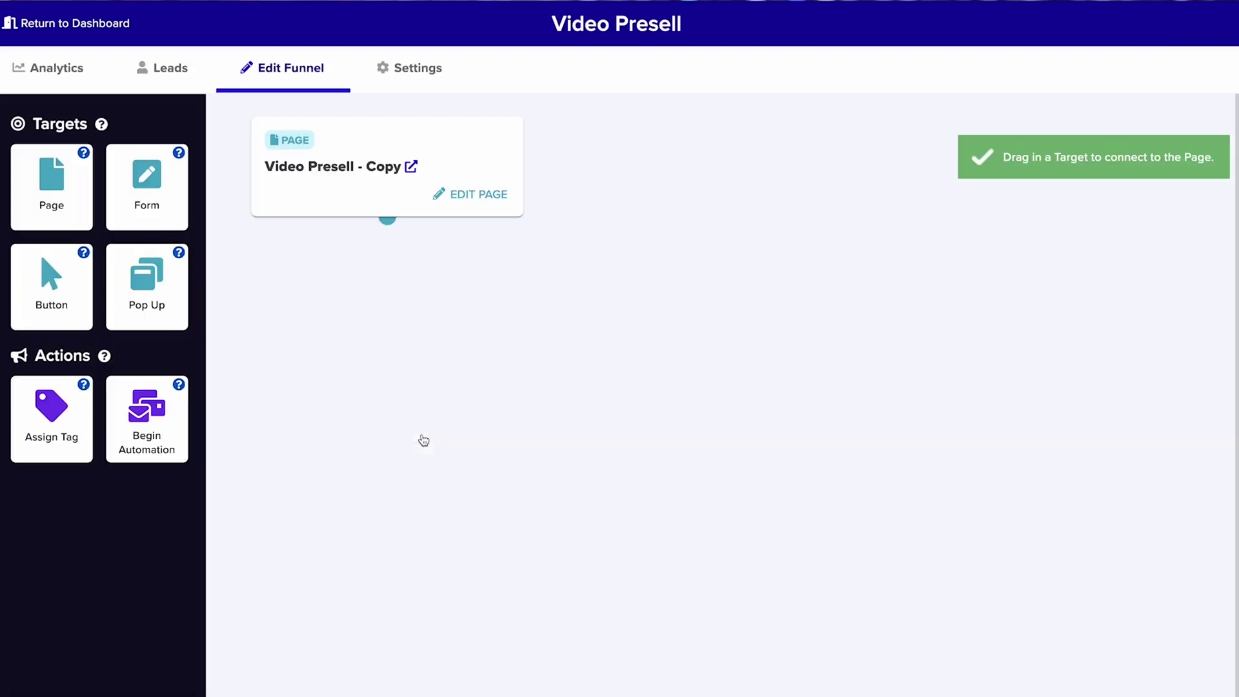
# Start a new funnel from the pre-built Advertorial template
pyautogui.click(463, 193)
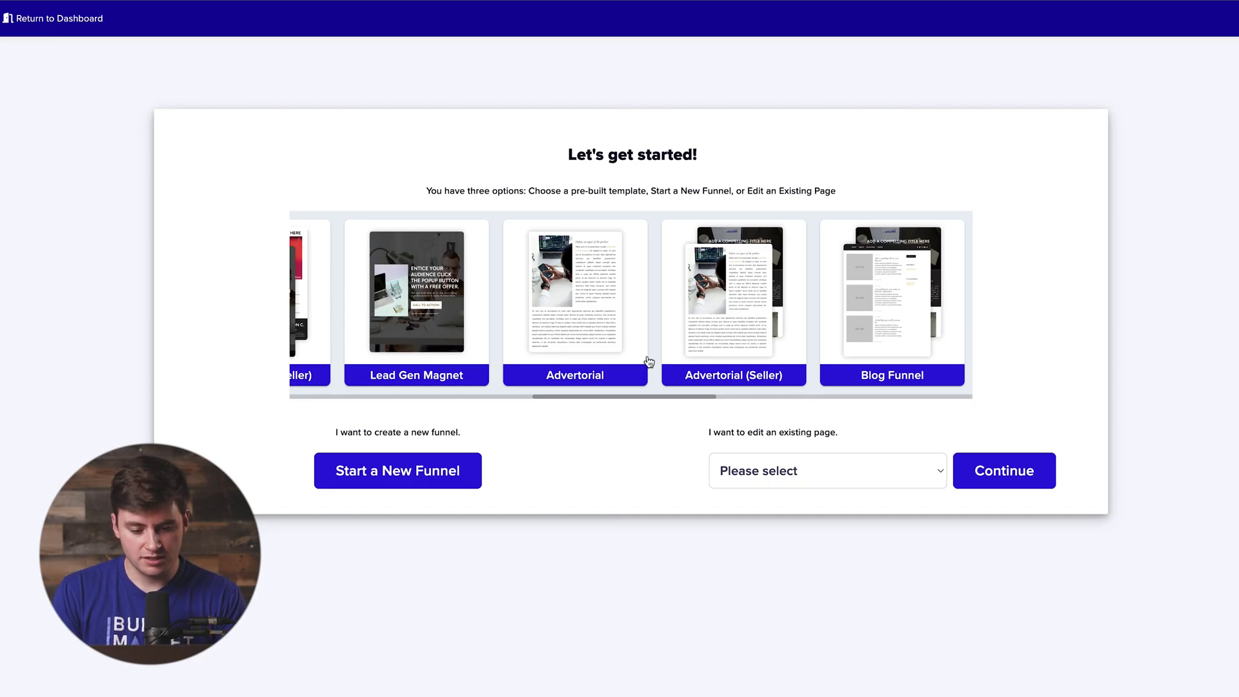
pyautogui.moveTo(626, 396)
pyautogui.mouseDown()
pyautogui.moveTo(477, 389)
pyautogui.moveTo(632, 396)
pyautogui.moveTo(661, 417)
pyautogui.moveTo(482, 374)
pyautogui.moveTo(608, 401)
pyautogui.mouseUp()
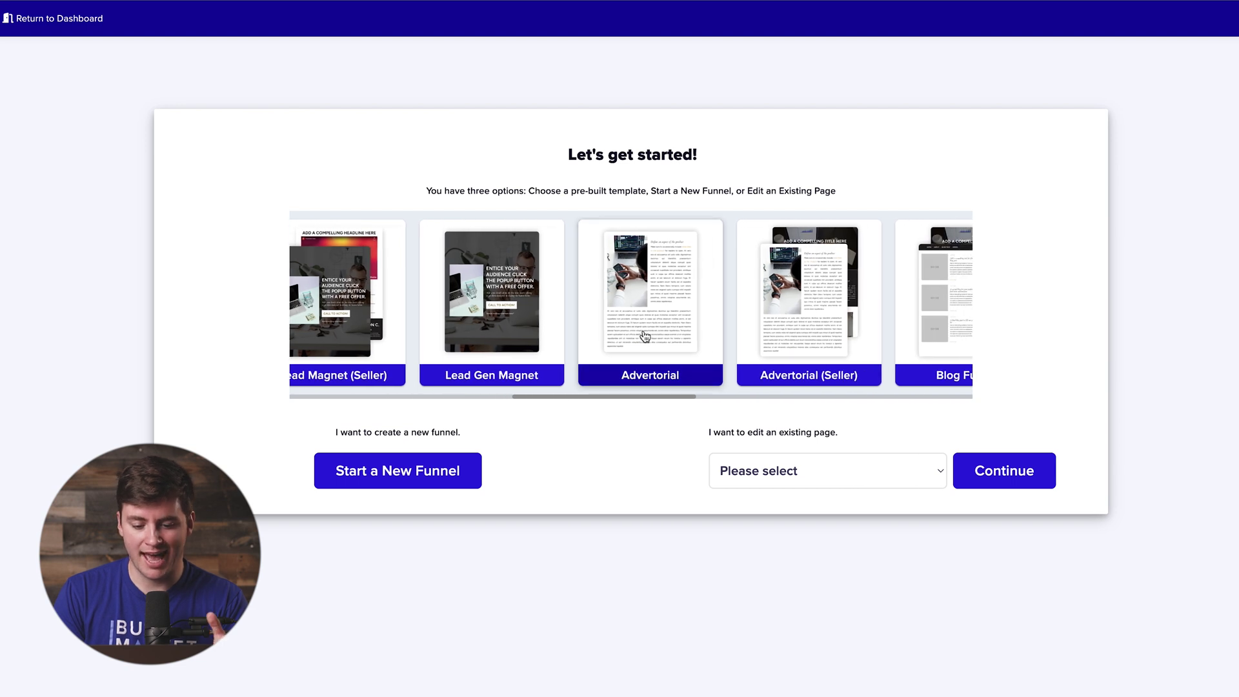
pyautogui.click(685, 314)
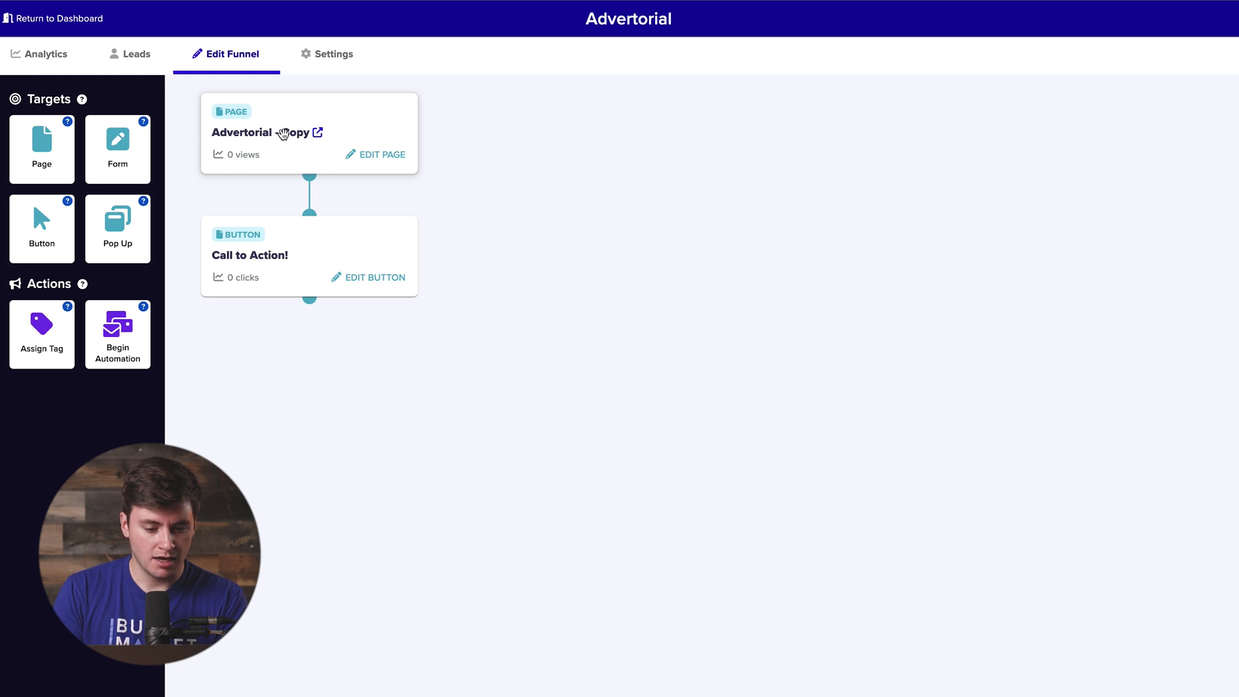
# Rearrange the Advertorial - Copy page and Call to Action! button cards on the funnel canvas, and open the page for editing
pyautogui.moveTo(288, 133); pyautogui.dragTo(401, 155)
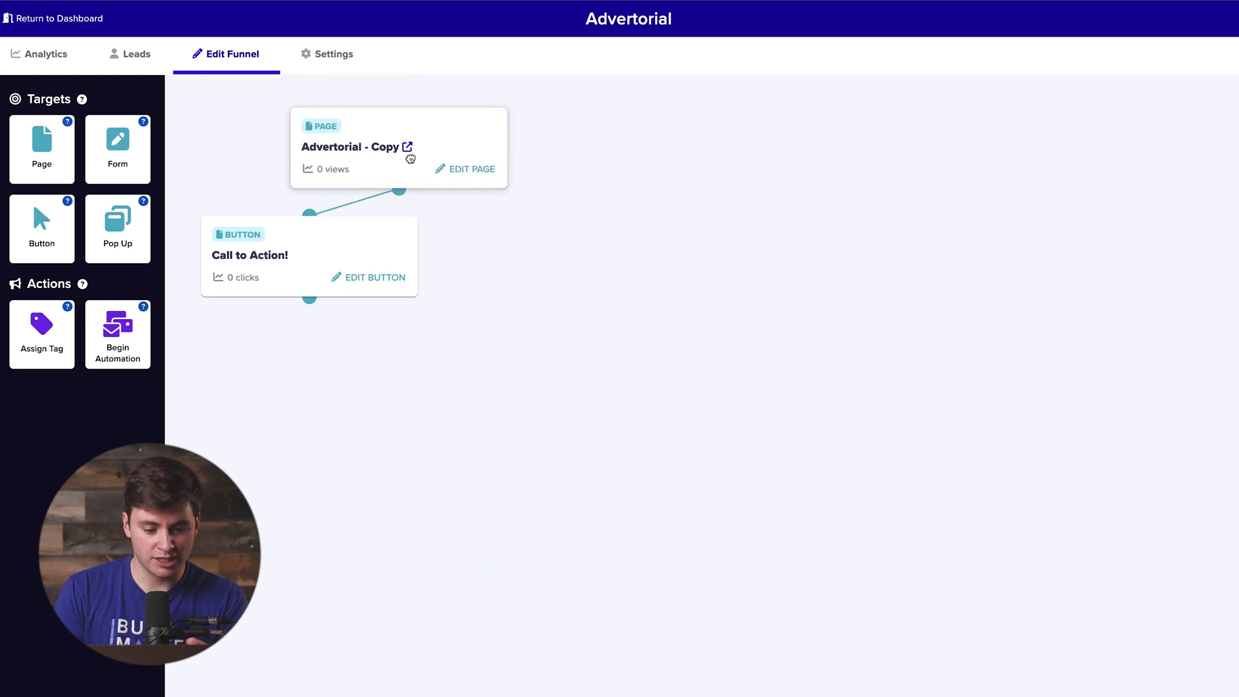
pyautogui.moveTo(296, 269); pyautogui.dragTo(352, 320)
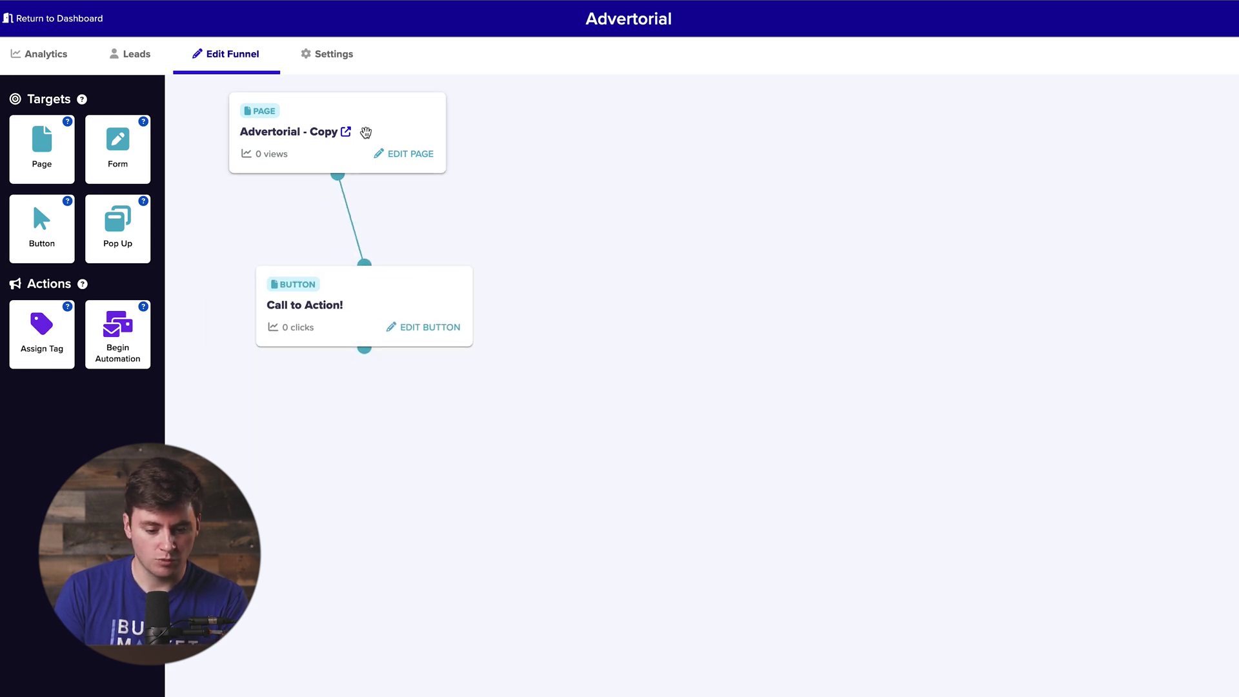
pyautogui.moveTo(366, 133); pyautogui.dragTo(373, 164)
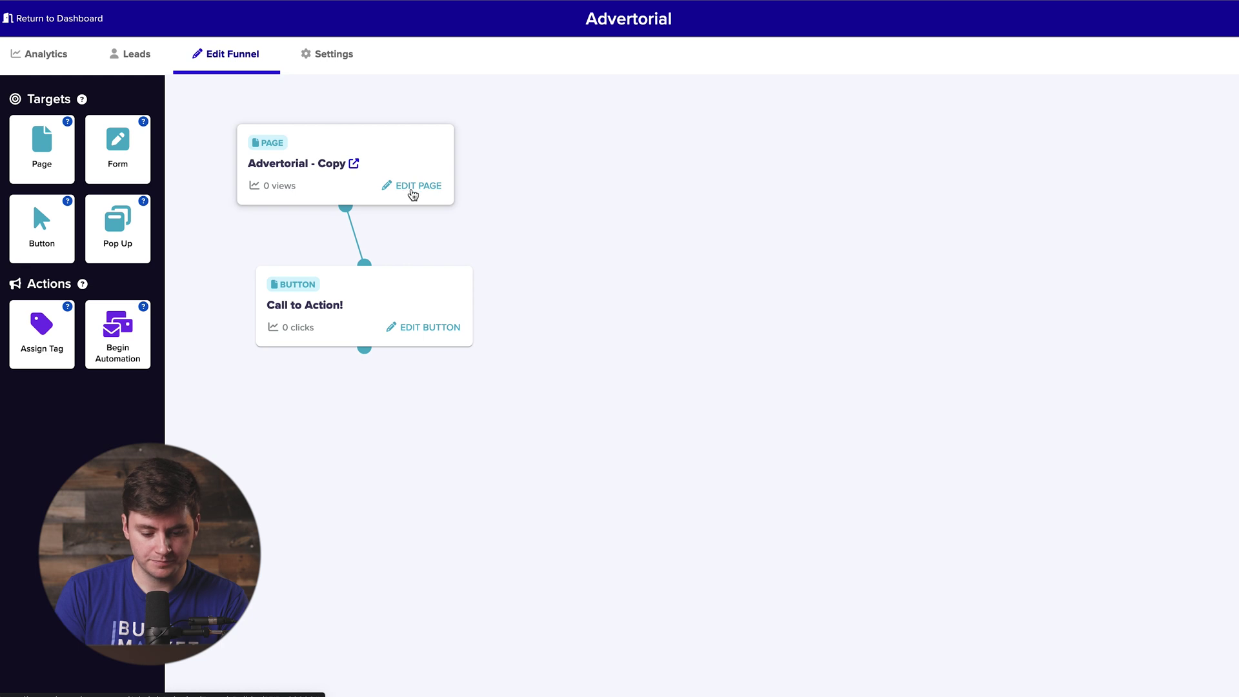
pyautogui.click(399, 195)
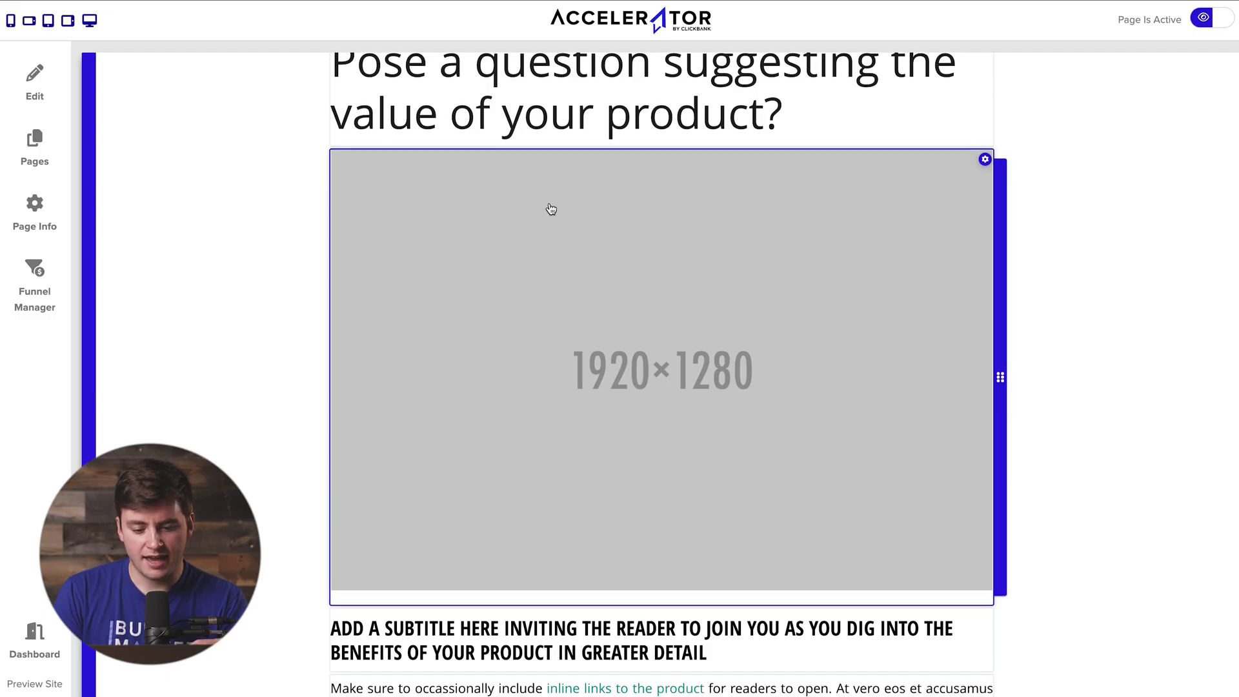
# Review the advertorial page's layout of headline, images, text blocks and call-to-action section
pyautogui.scroll(-20, 551, 209)
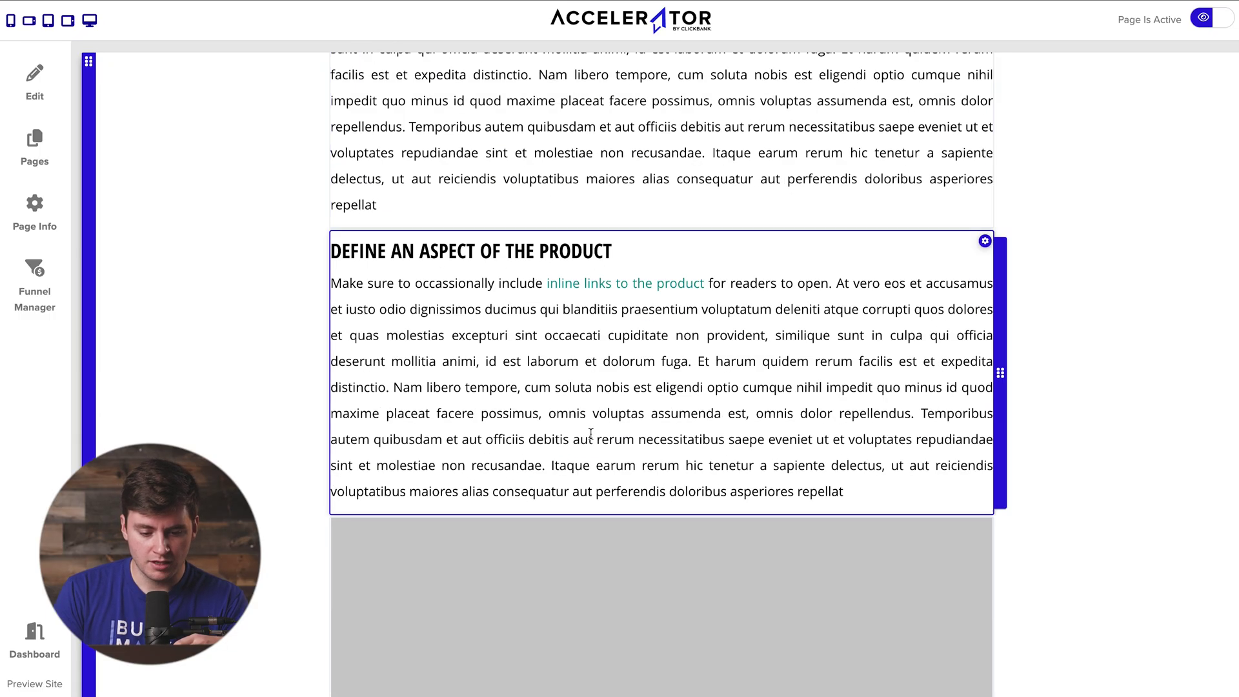
pyautogui.scroll(-6, 593, 436)
pyautogui.scroll(-5, 610, 363)
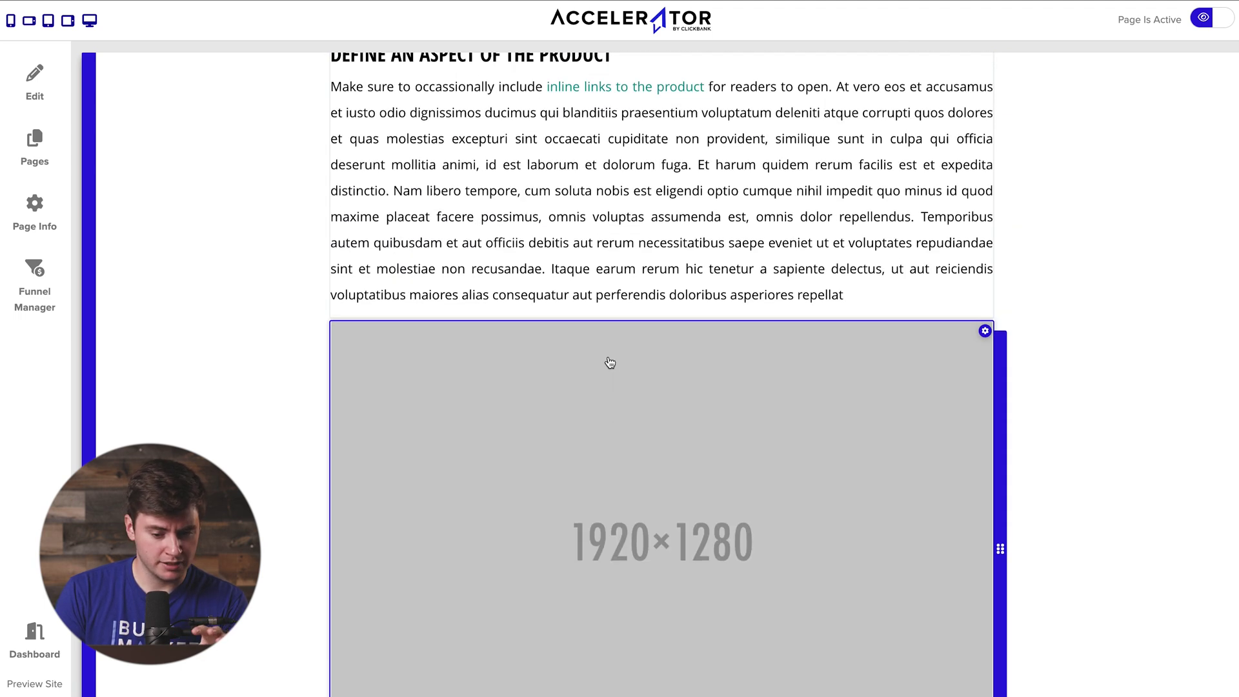
pyautogui.scroll(-12, 608, 356)
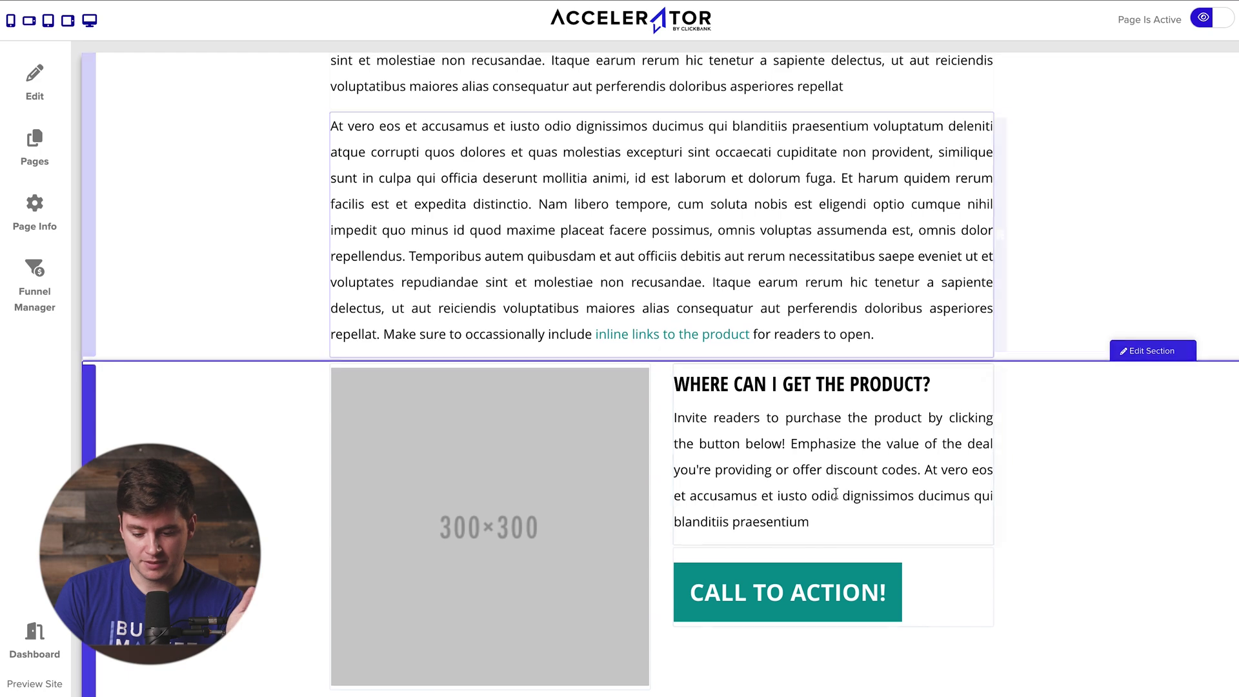
pyautogui.scroll(12, 745, 589)
pyautogui.scroll(12, 744, 589)
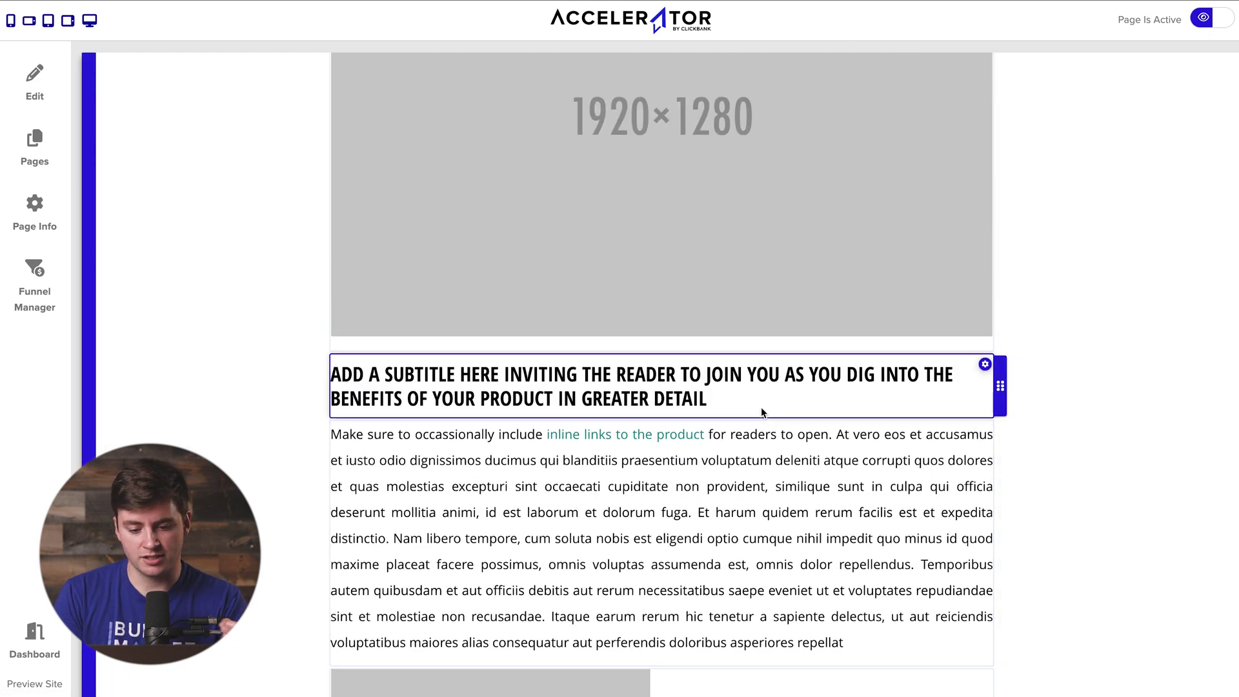
pyautogui.scroll(5, 761, 406)
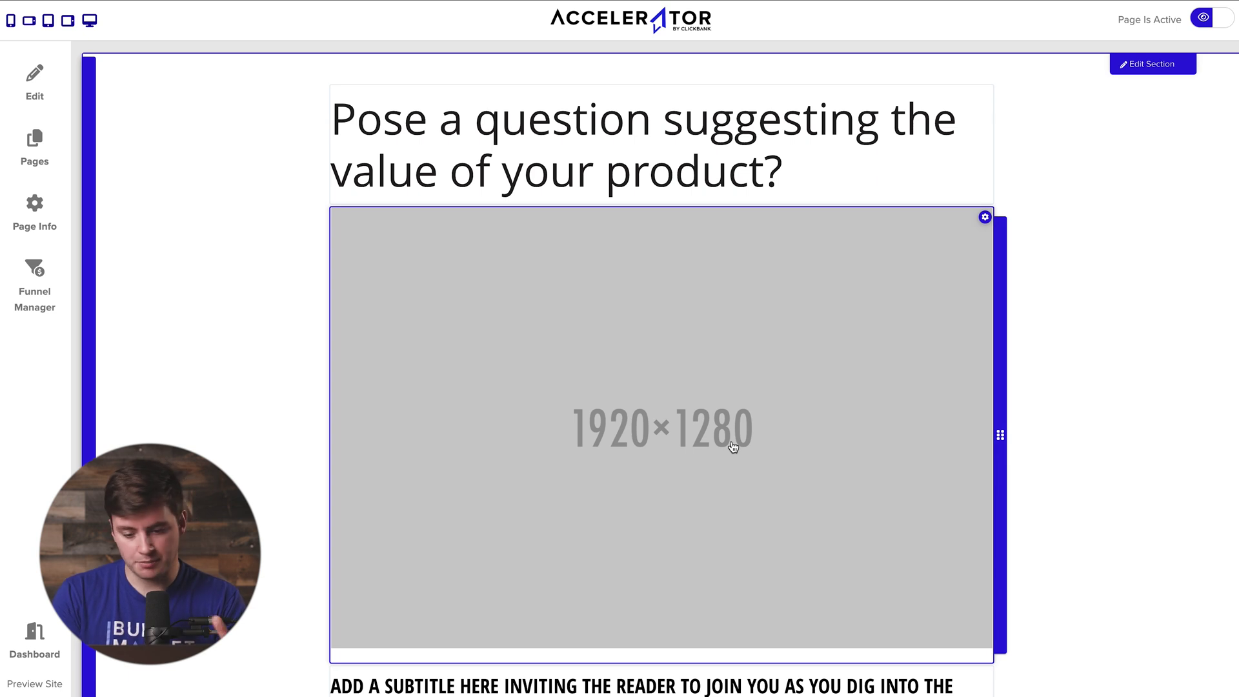
pyautogui.scroll(-3, 733, 446)
pyautogui.scroll(-20, 734, 446)
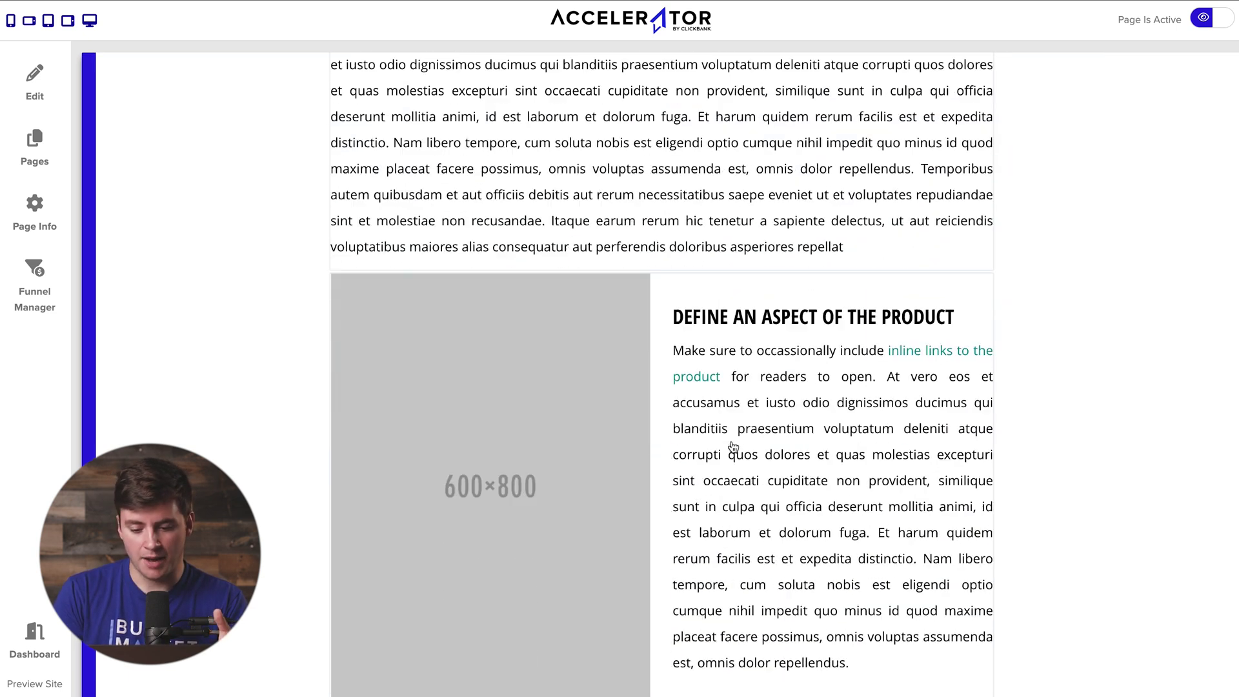
pyautogui.scroll(-15, 734, 446)
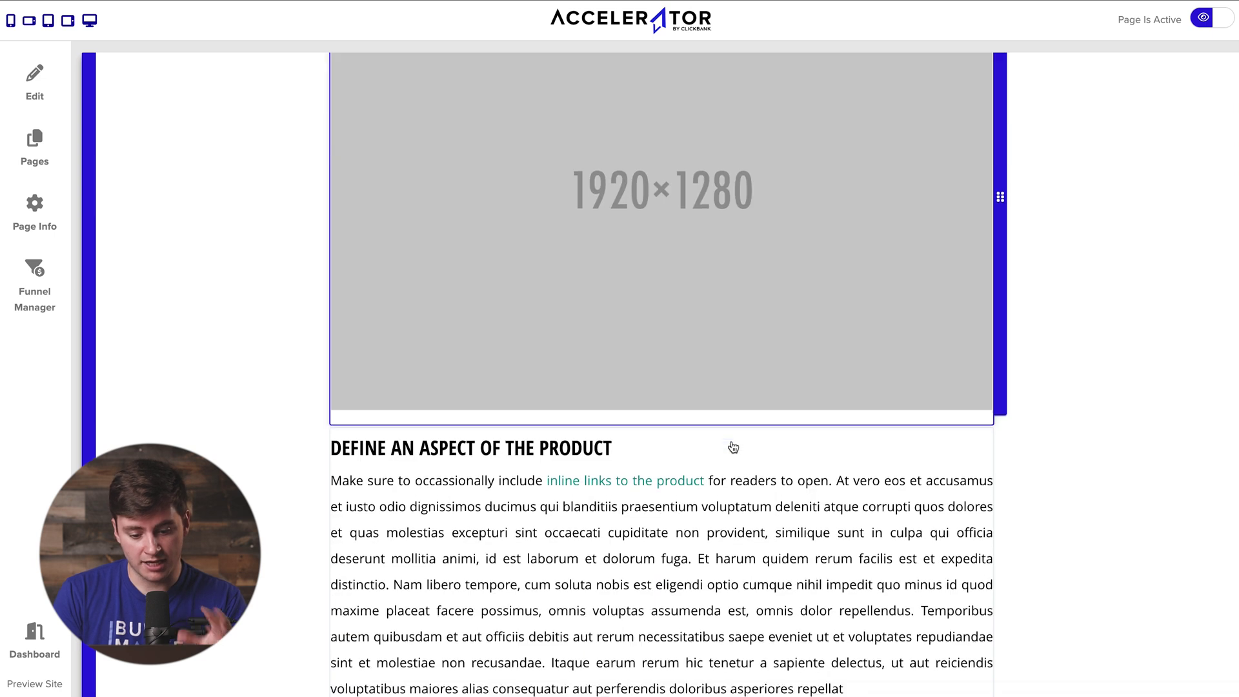
pyautogui.scroll(20, 752, 312)
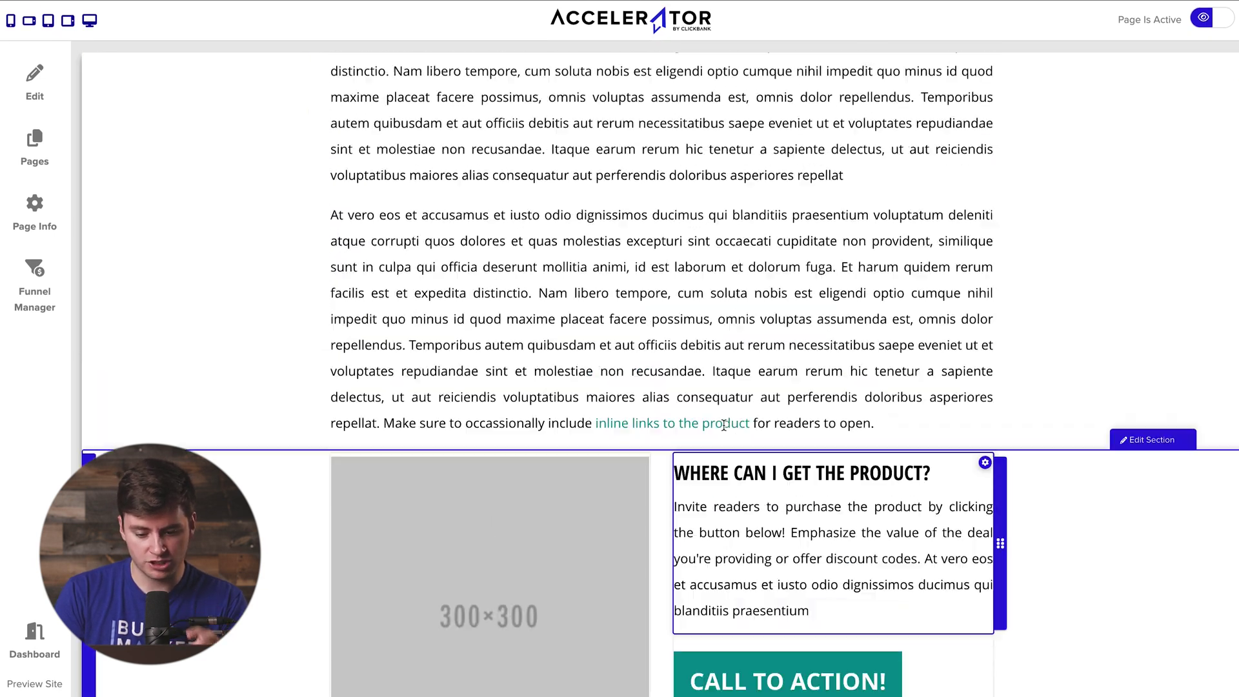
# Remove the large placeholder image and the subtitle module below the page's main headline
pyautogui.scroll(8, 723, 426)
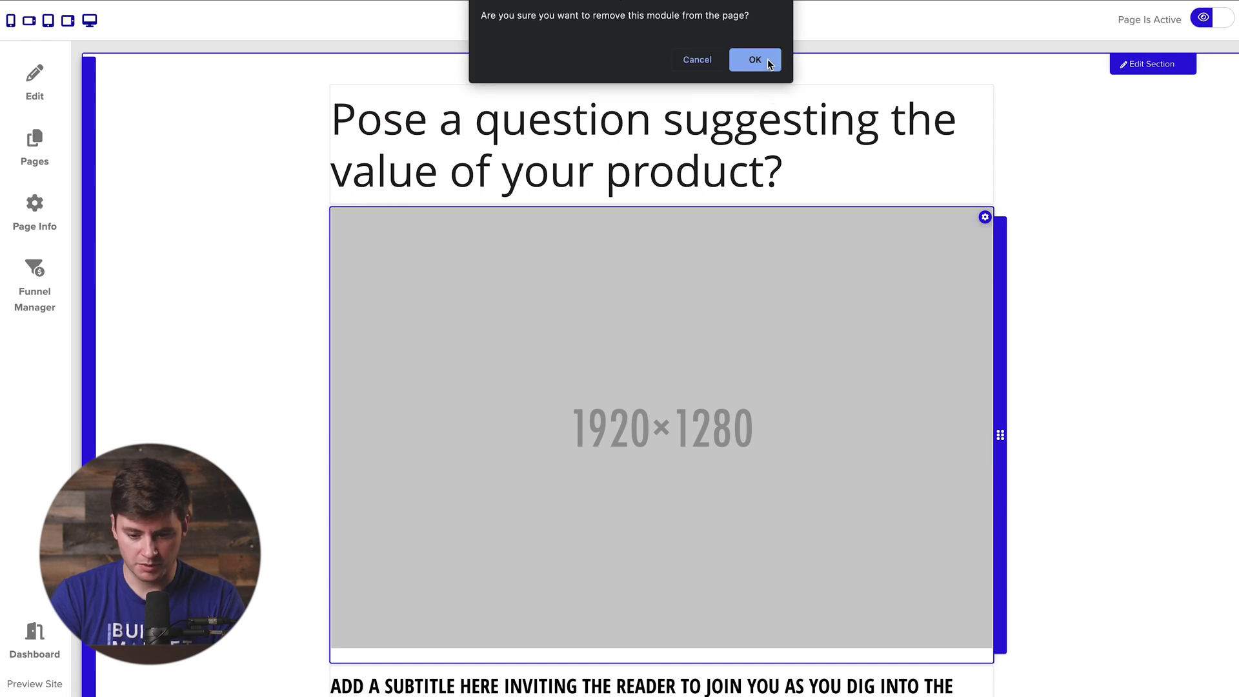
pyautogui.click(755, 60)
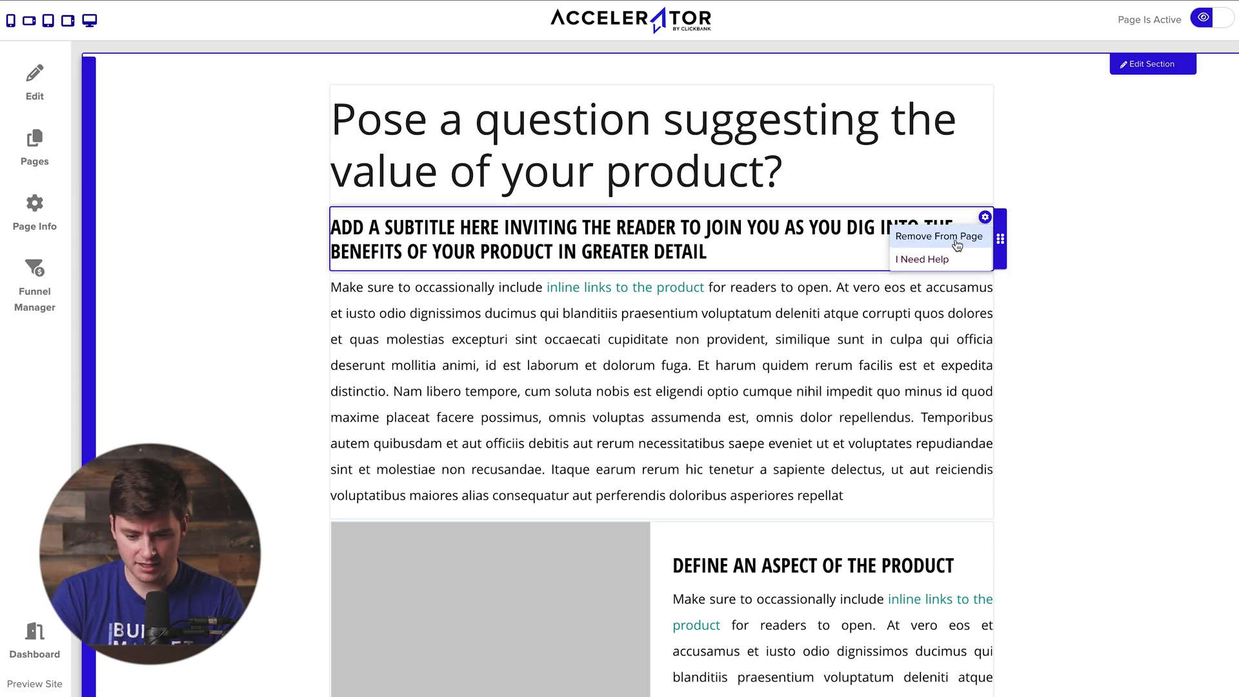
pyautogui.press('Delete')
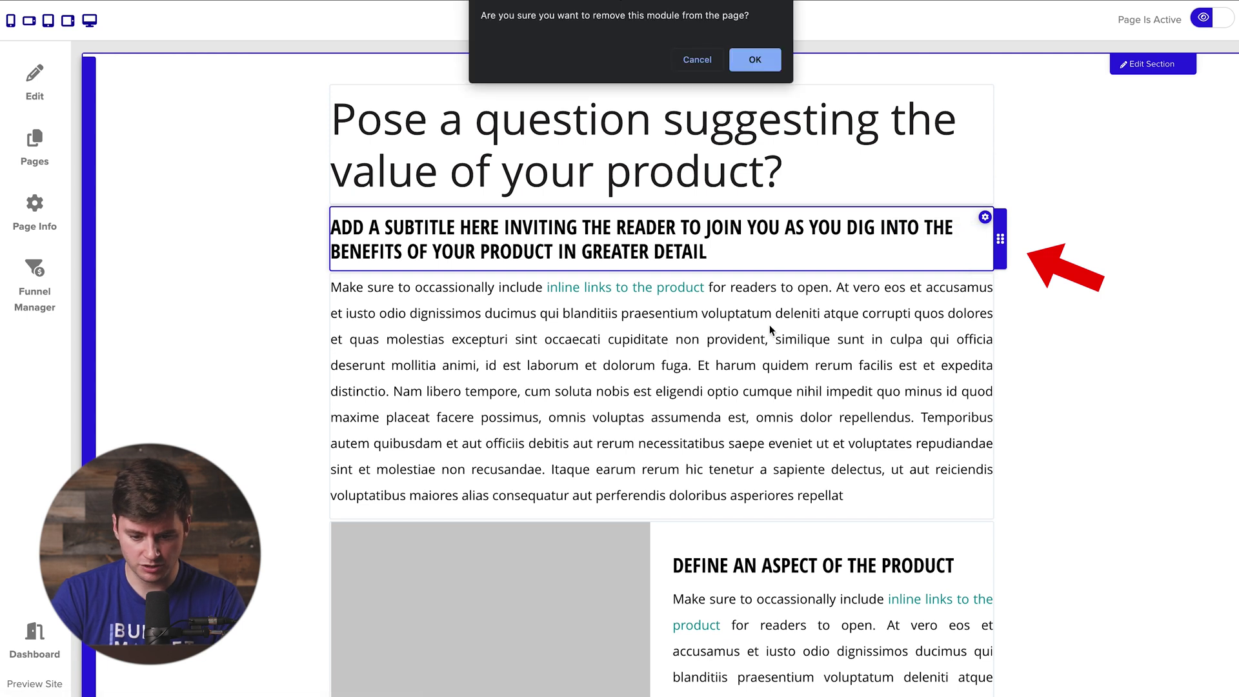
pyautogui.click(755, 60)
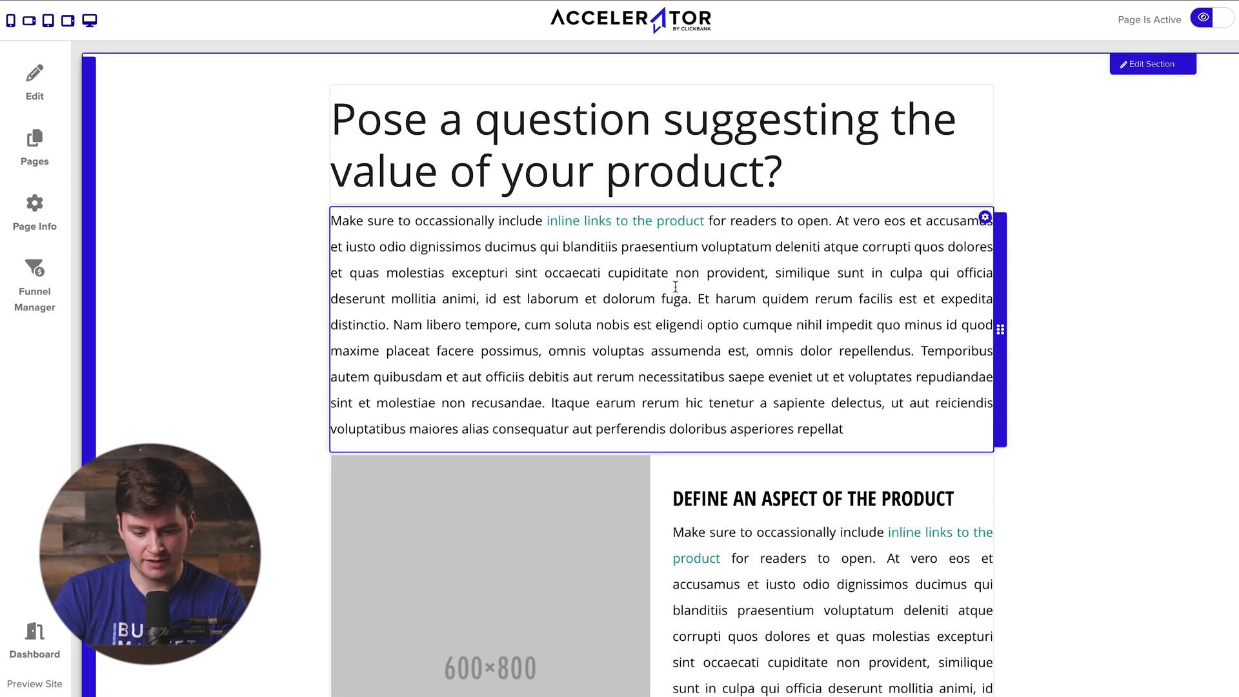
# Remove the paragraph module directly below the block with the 600×800 placeholder image
pyautogui.scroll(-5, 672, 361)
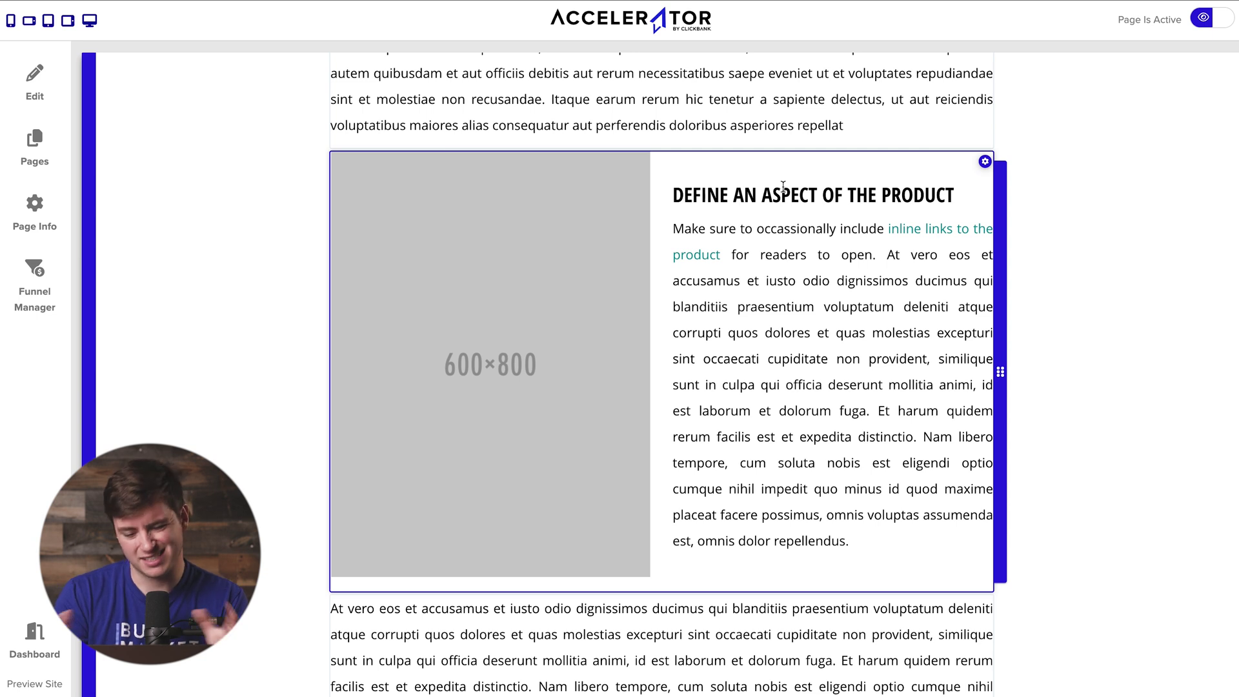
pyautogui.scroll(-4, 870, 210)
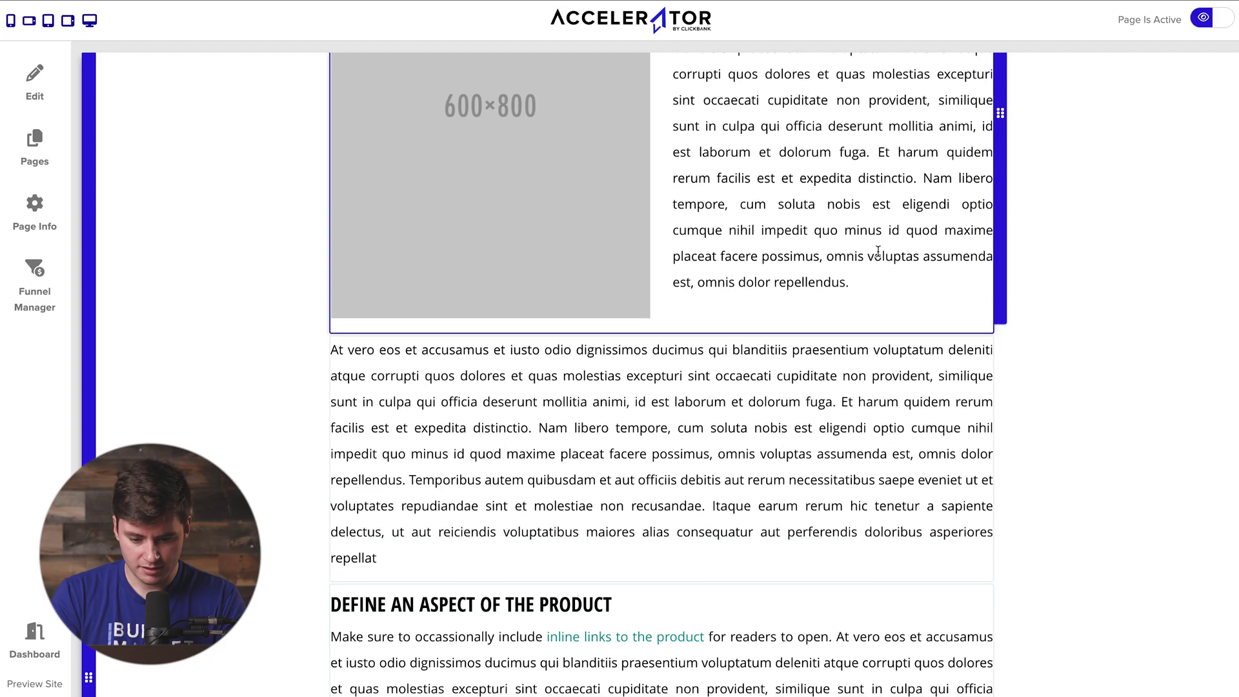
pyautogui.scroll(-3, 877, 252)
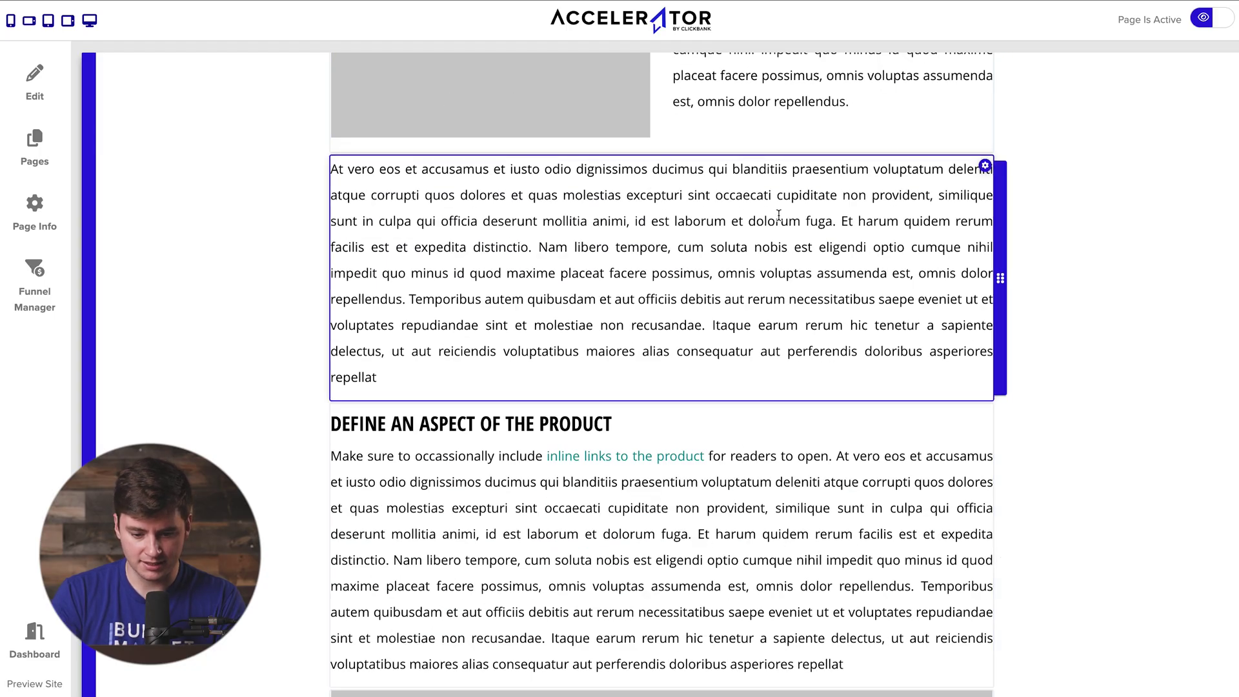
pyautogui.scroll(2, 779, 215)
pyautogui.scroll(2, 773, 422)
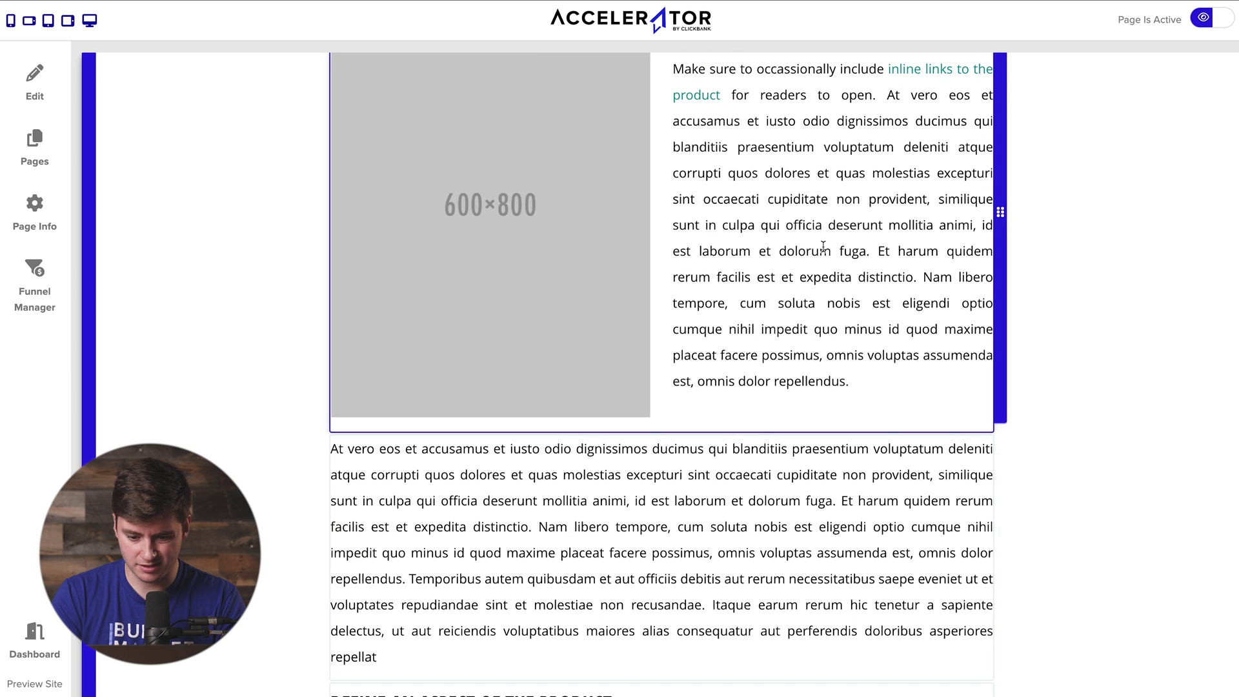
pyautogui.scroll(-1, 956, 387)
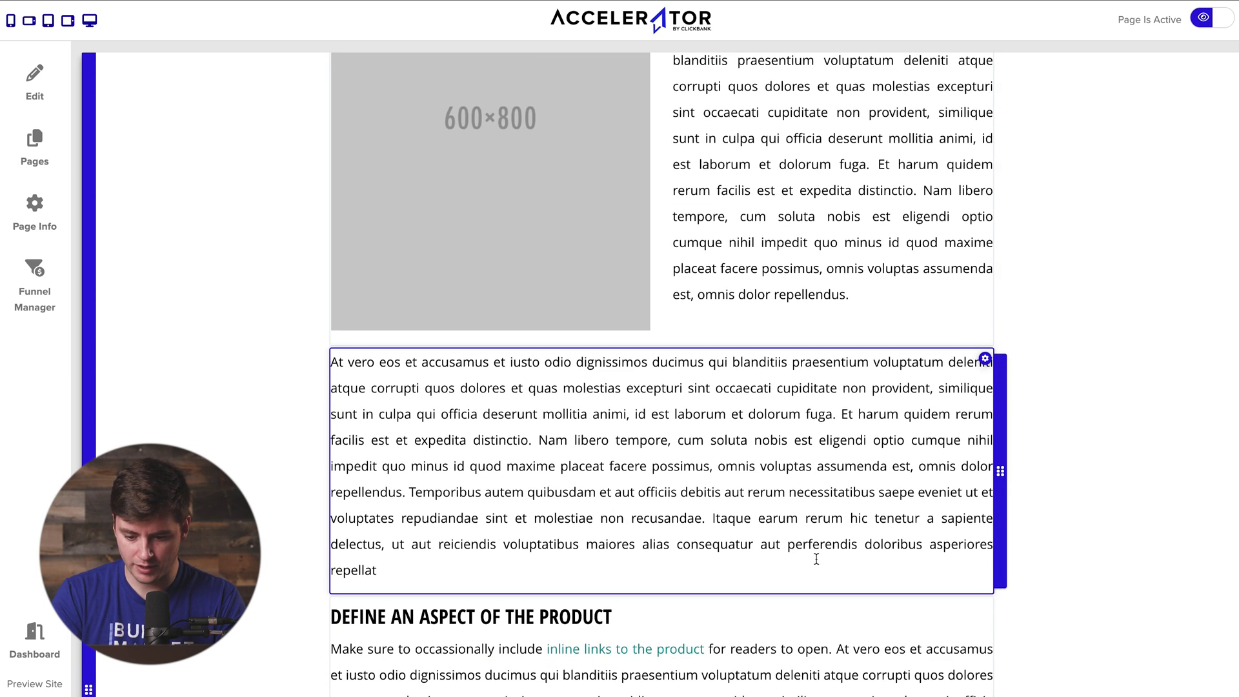
pyautogui.press('Delete')
pyautogui.click(754, 60)
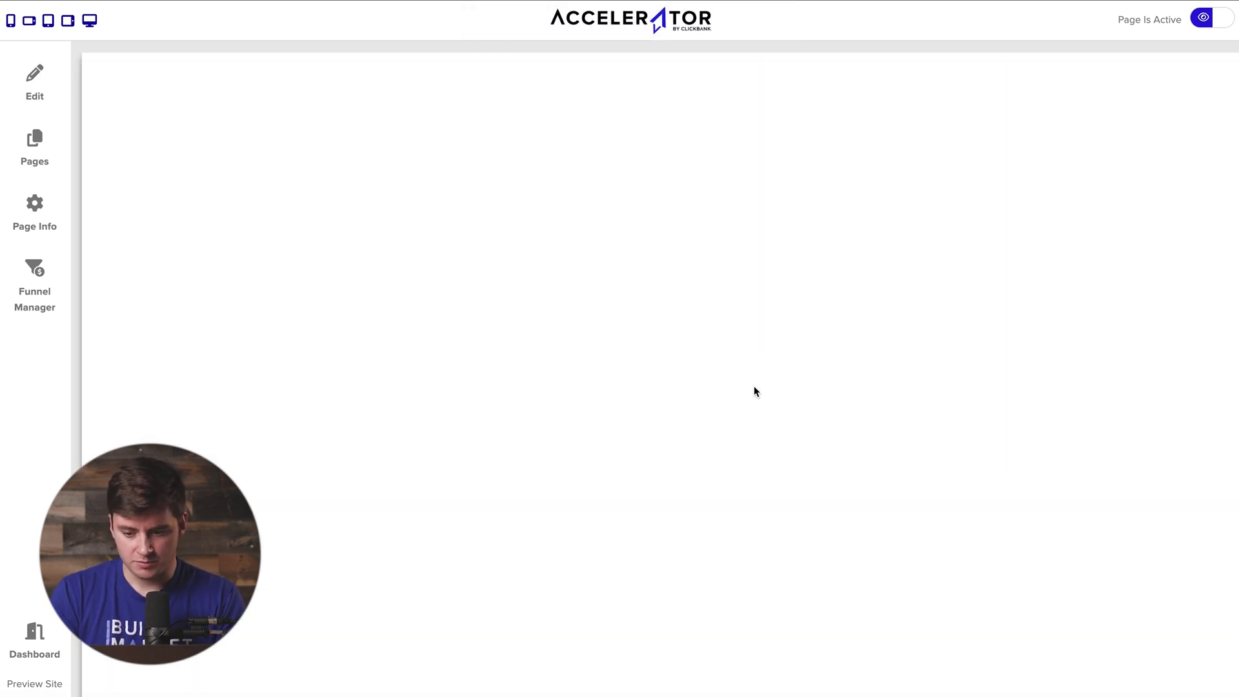
# Remove the "Define an aspect of the product" text module below the remaining 1920×1280 placeholder image
pyautogui.scroll(1, 754, 386)
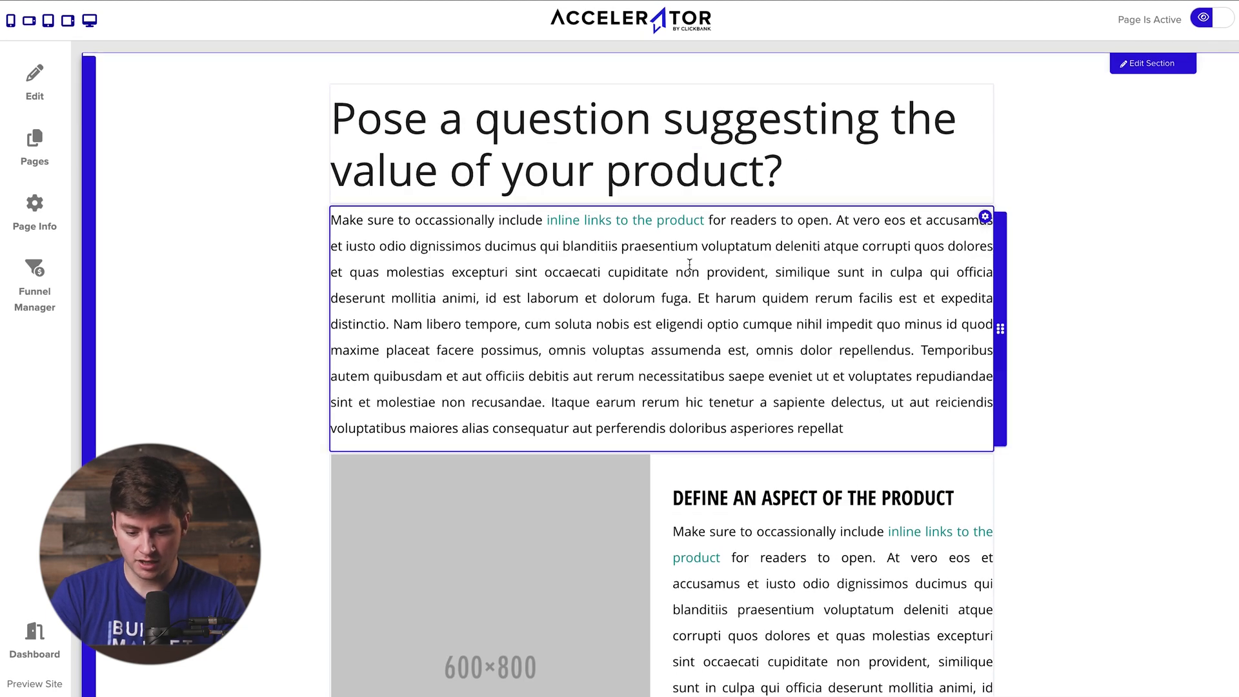
pyautogui.scroll(-5, 689, 264)
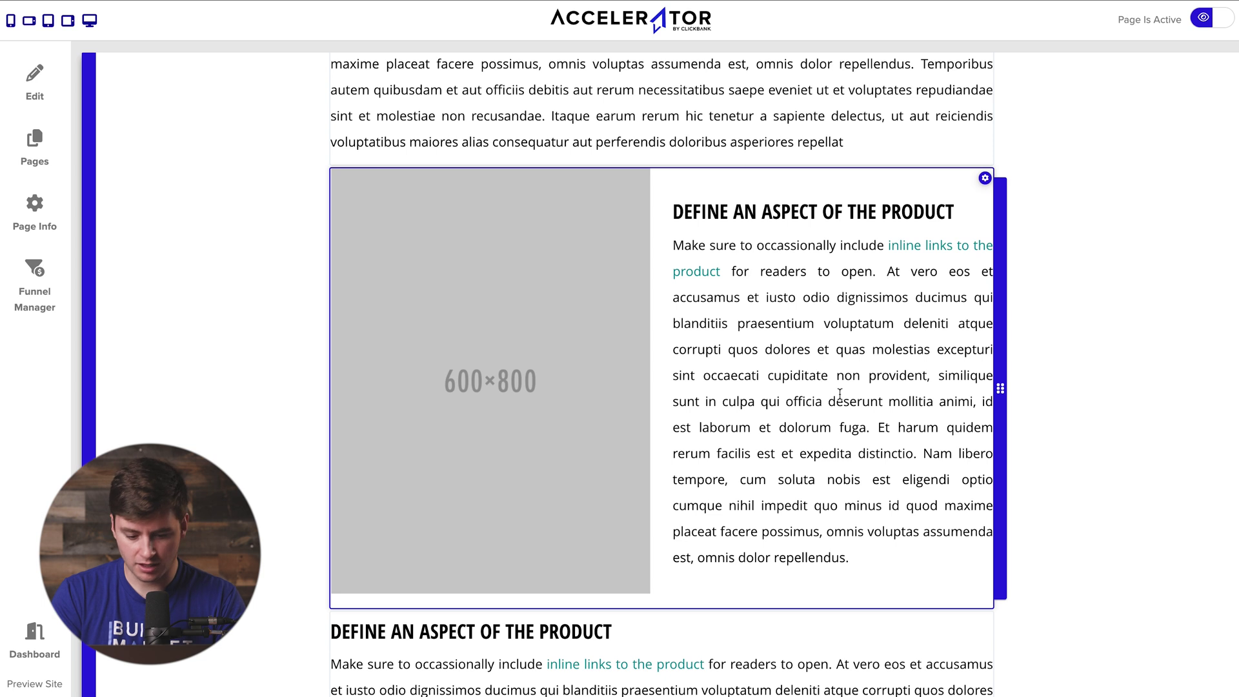
pyautogui.scroll(-6, 840, 393)
pyautogui.scroll(-18, 721, 468)
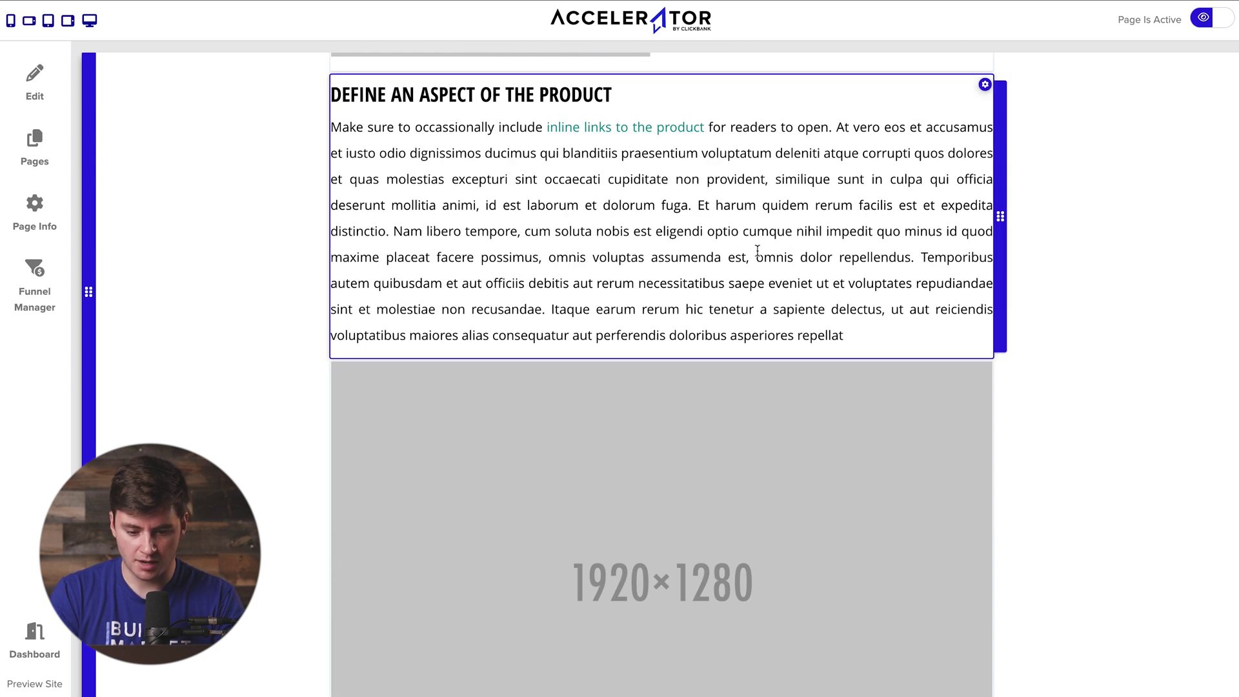
pyautogui.scroll(-7, 719, 240)
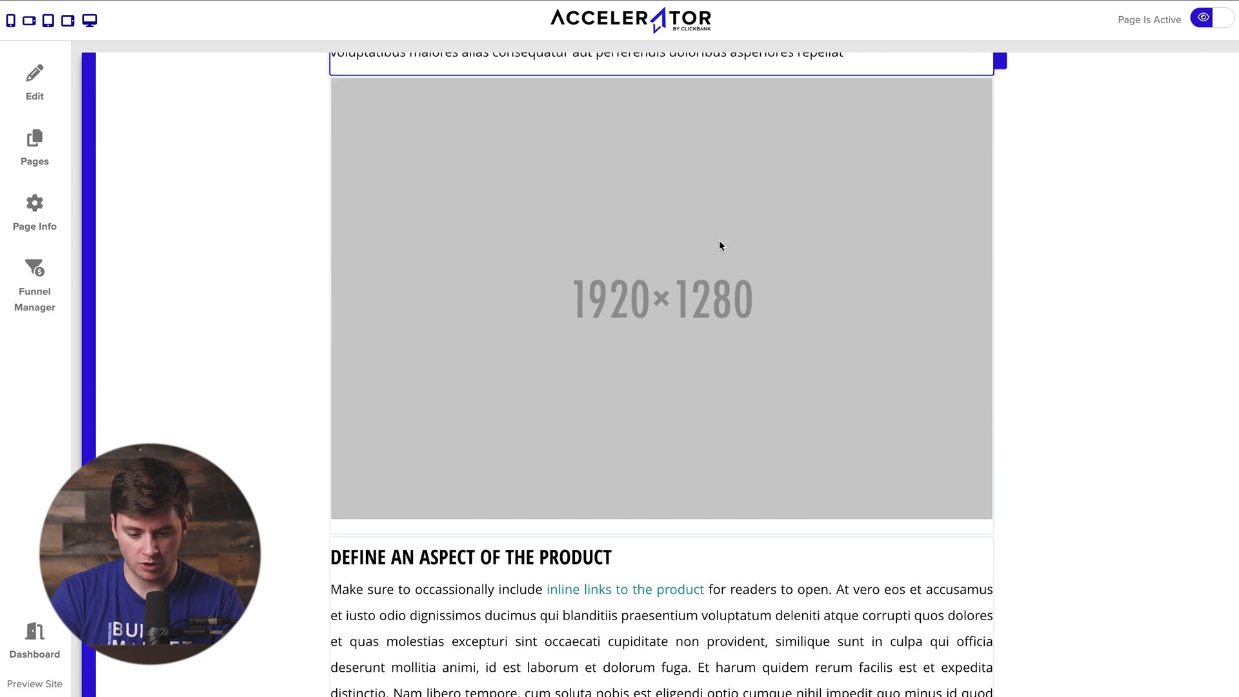
pyautogui.scroll(-2, 721, 247)
pyautogui.scroll(2, 719, 246)
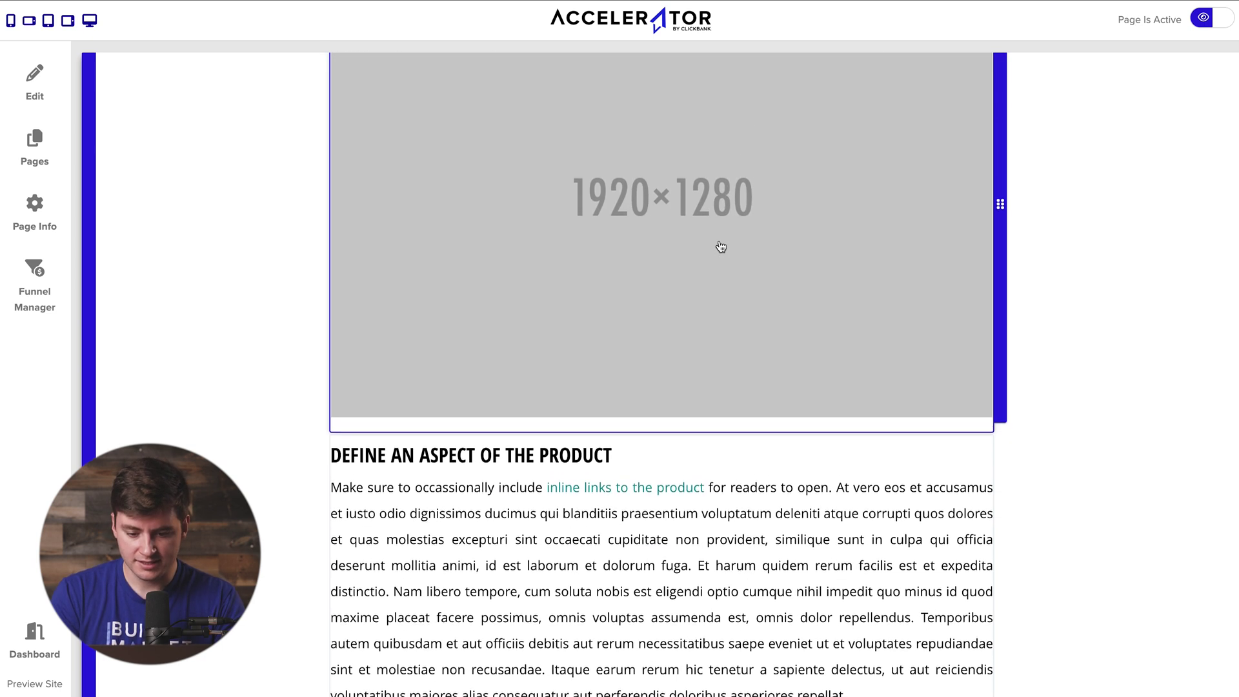
pyautogui.scroll(-4, 645, 243)
pyautogui.scroll(-1, 646, 229)
pyautogui.scroll(2, 644, 233)
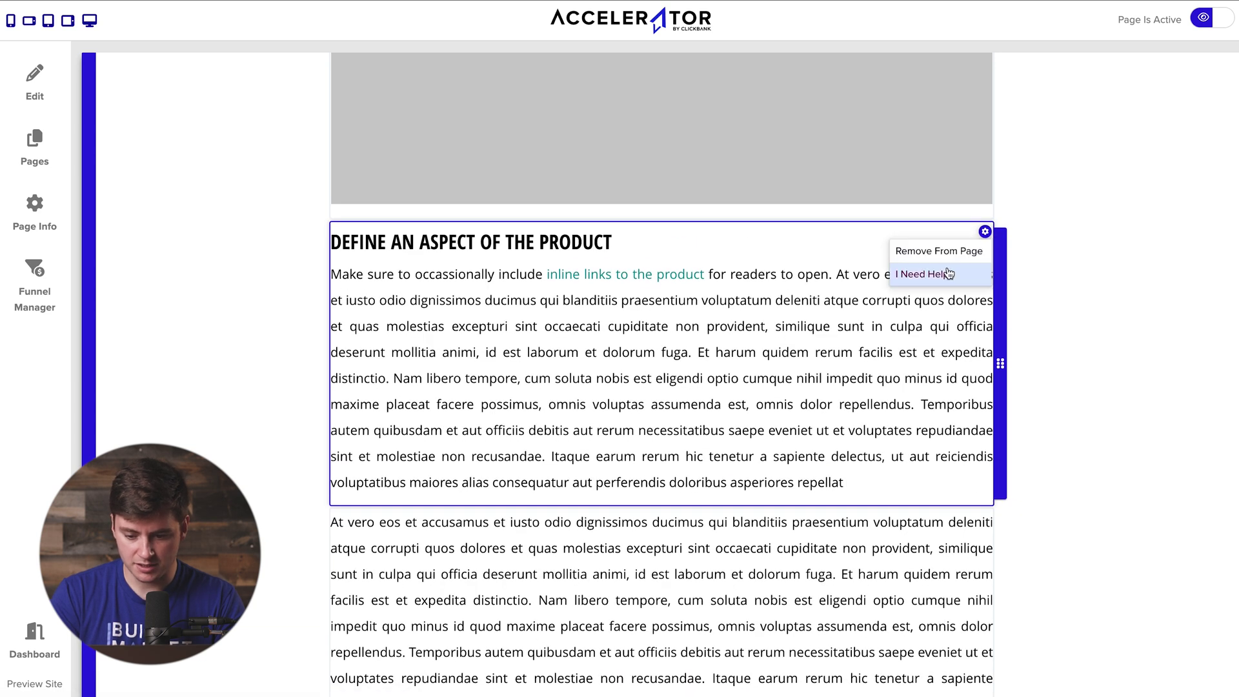
pyautogui.click(949, 273)
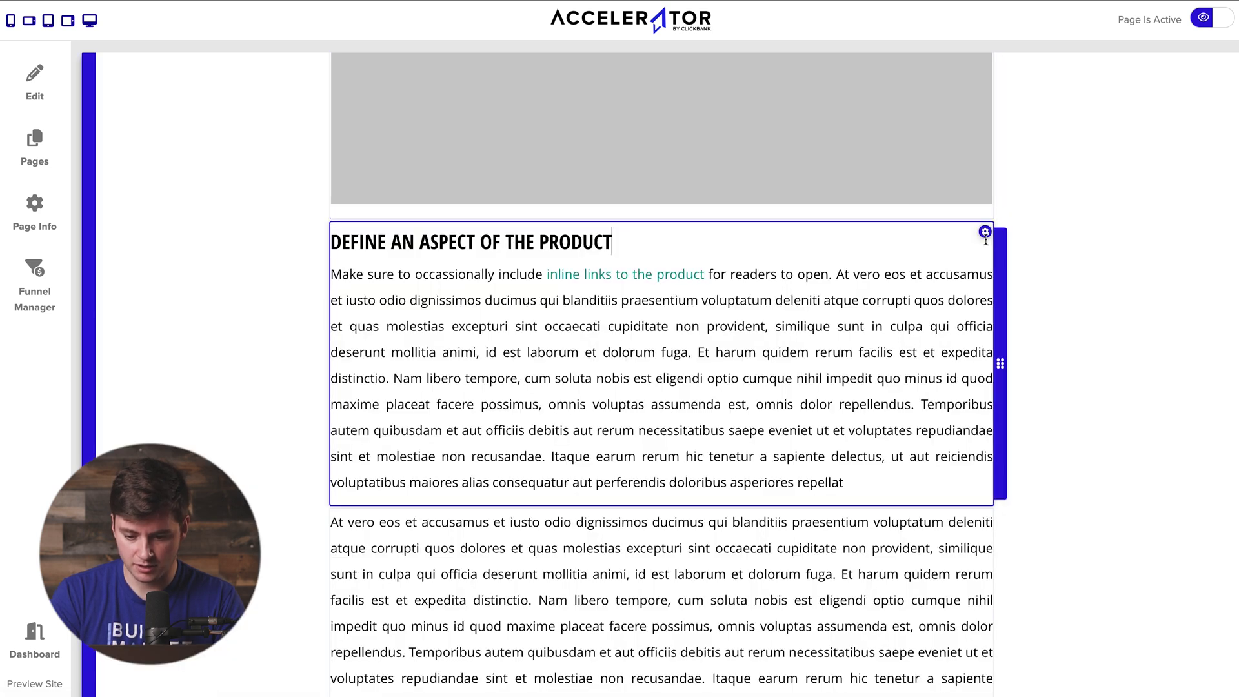
pyautogui.click(936, 253)
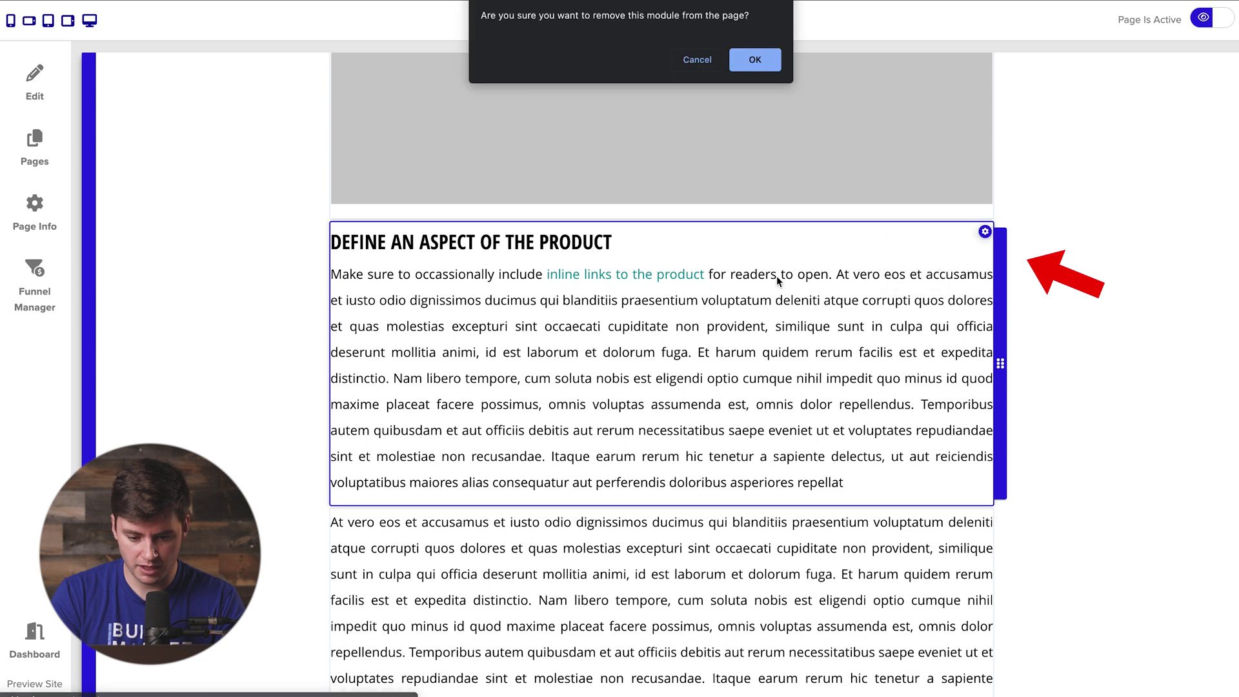
pyautogui.click(768, 68)
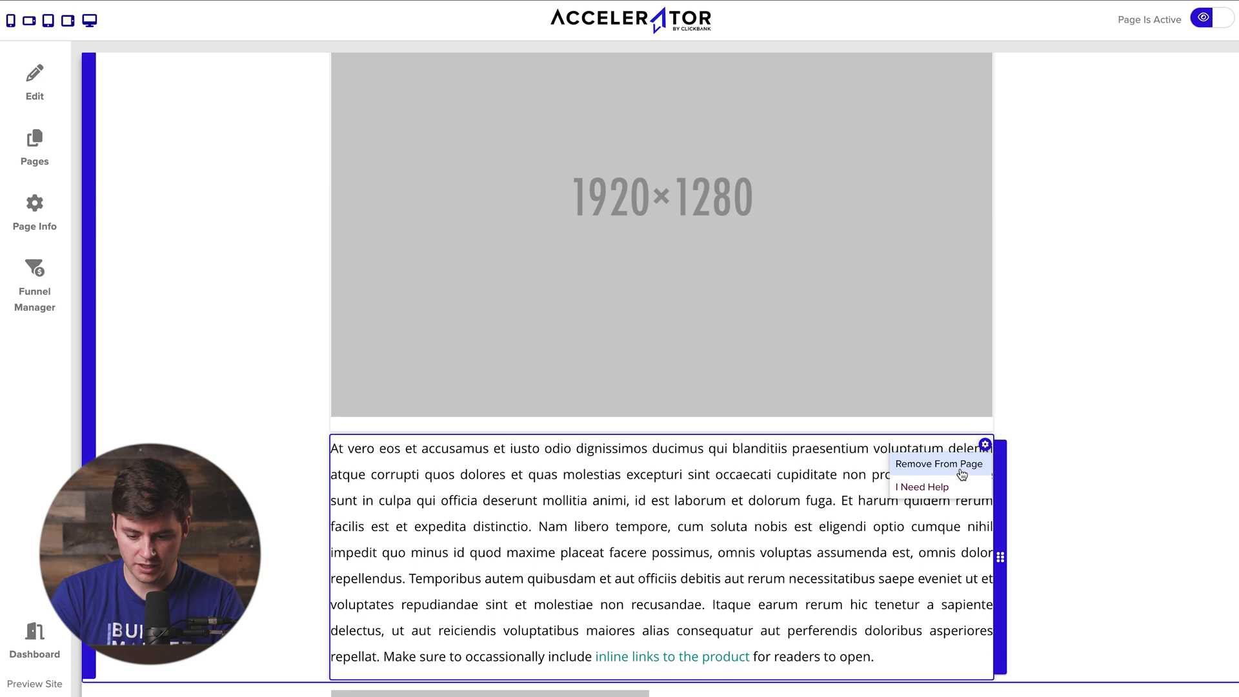
# Remove the "At vero eos et accusamus" paragraph module directly below the 1920×1280 placeholder image
pyautogui.click(963, 466)
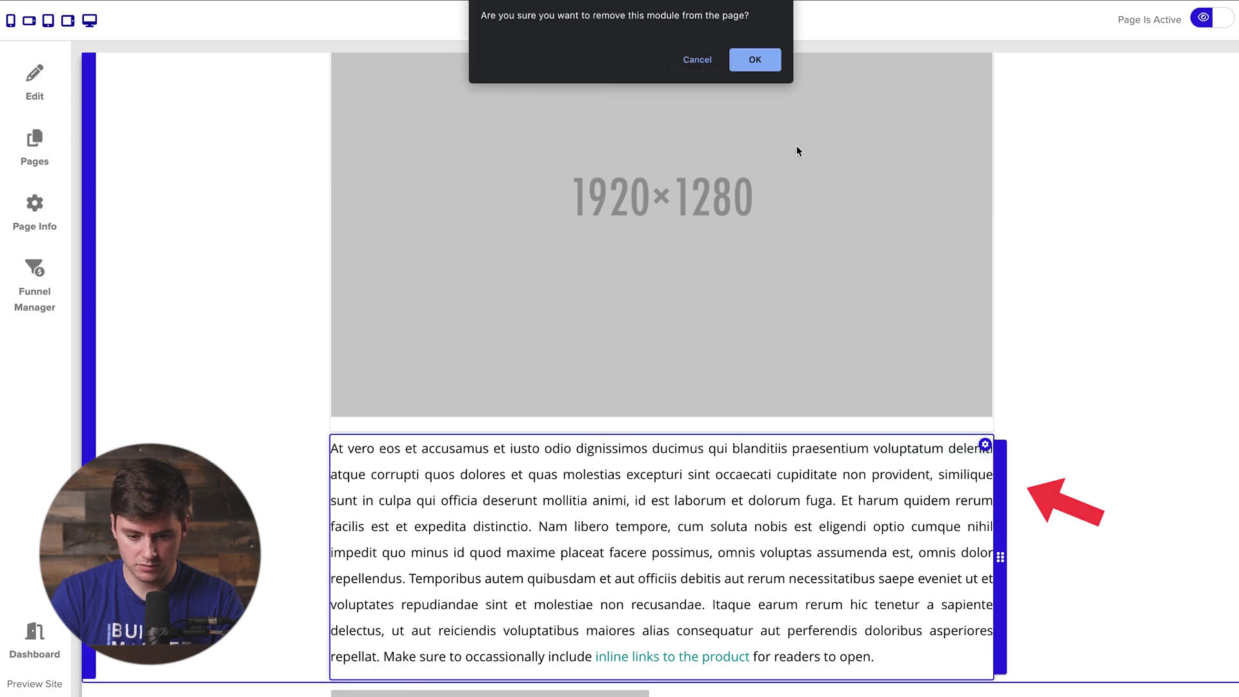
pyautogui.click(755, 61)
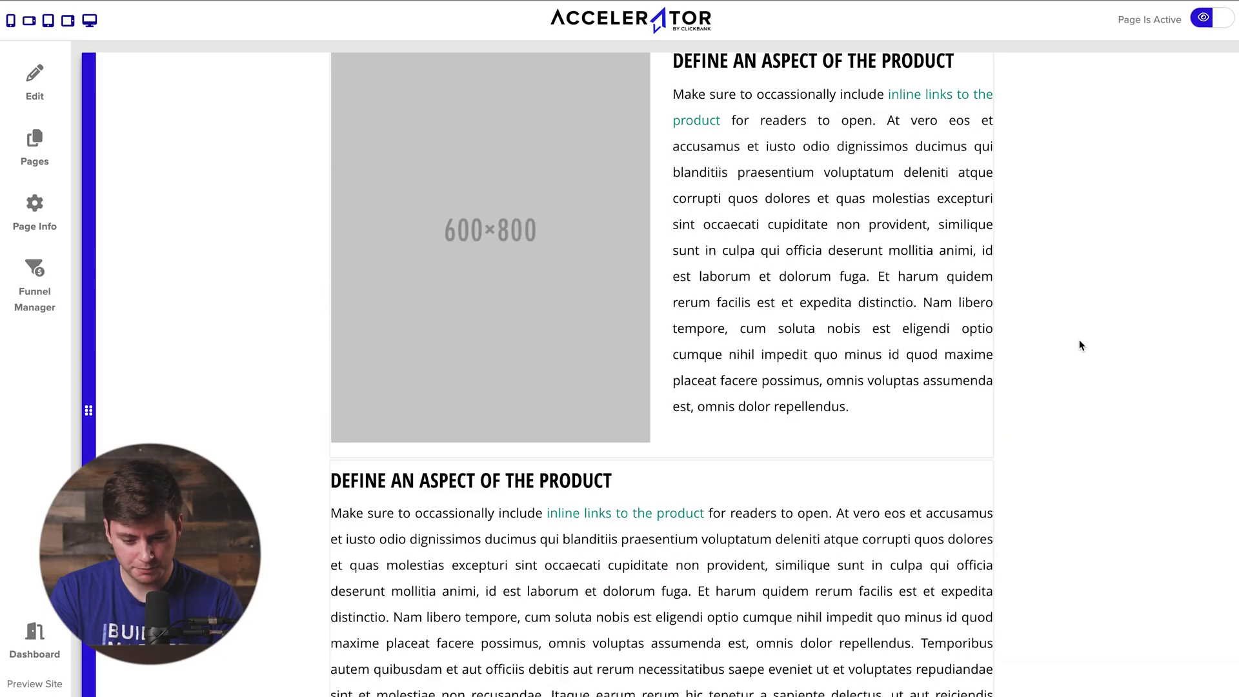
# Move the call-to-action button module out of the "Where can I get the product?" section to directly below the 1920×1280 placeholder image
pyautogui.scroll(-7, 1080, 344)
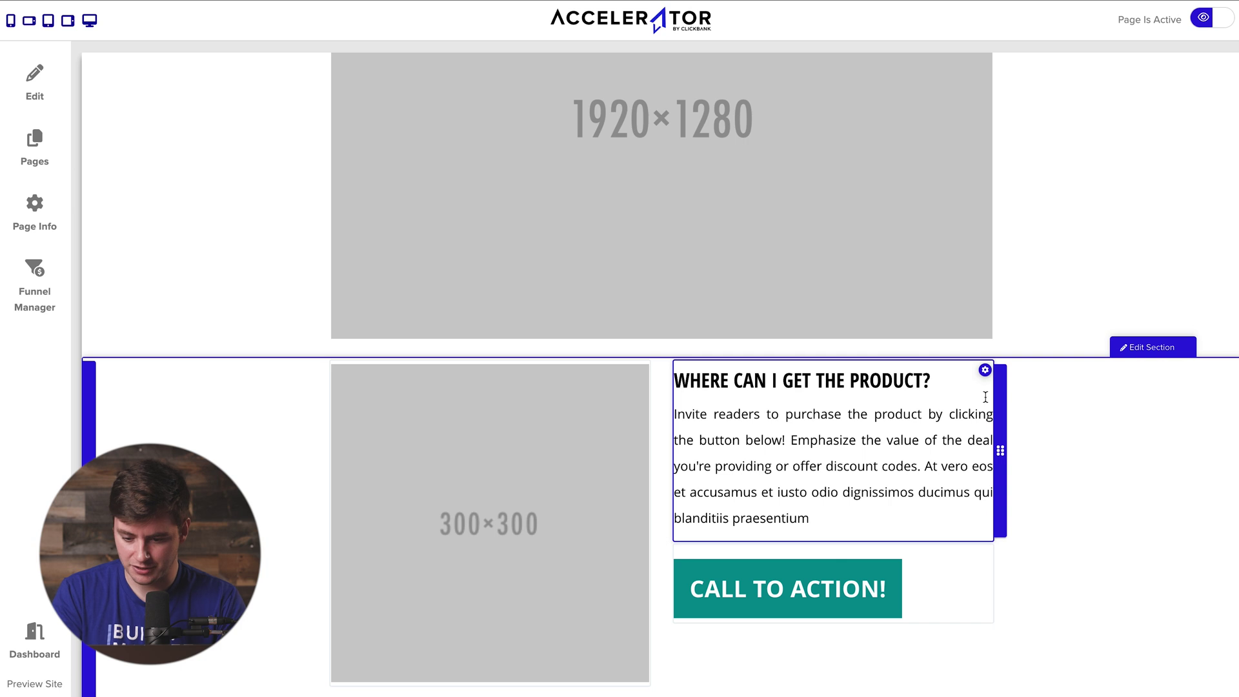
pyautogui.scroll(8, 810, 244)
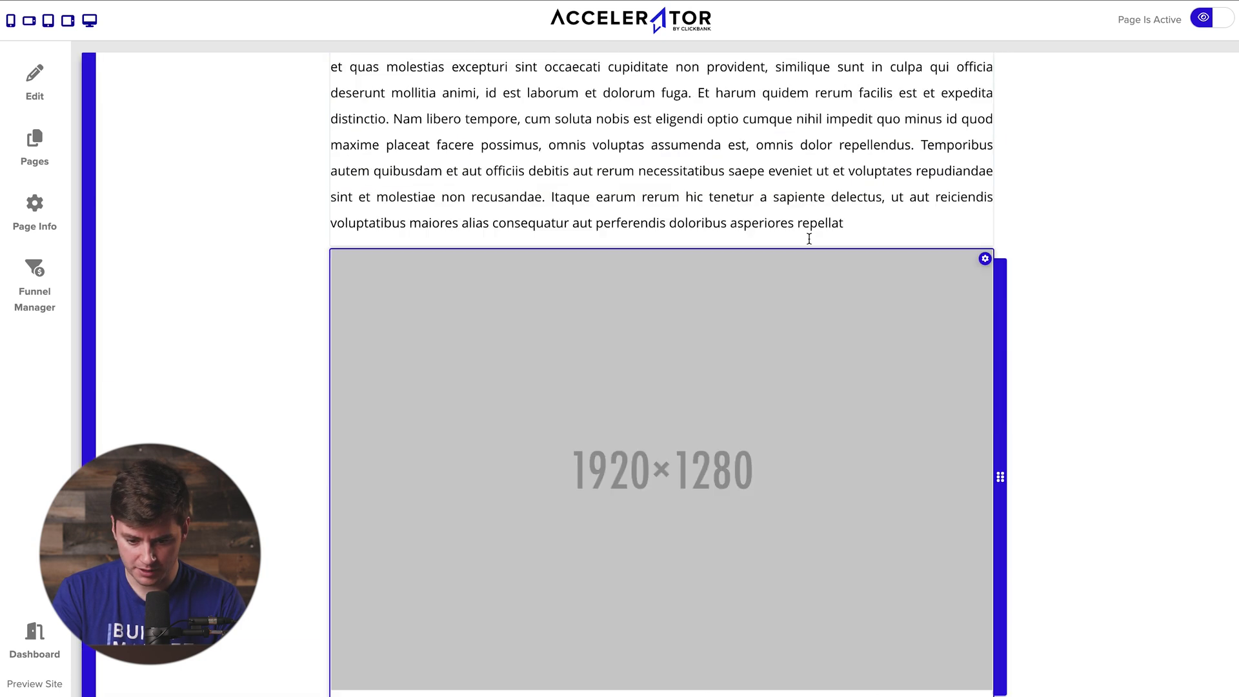
pyautogui.scroll(-8, 811, 244)
pyautogui.scroll(2, 811, 244)
pyautogui.scroll(-2, 811, 244)
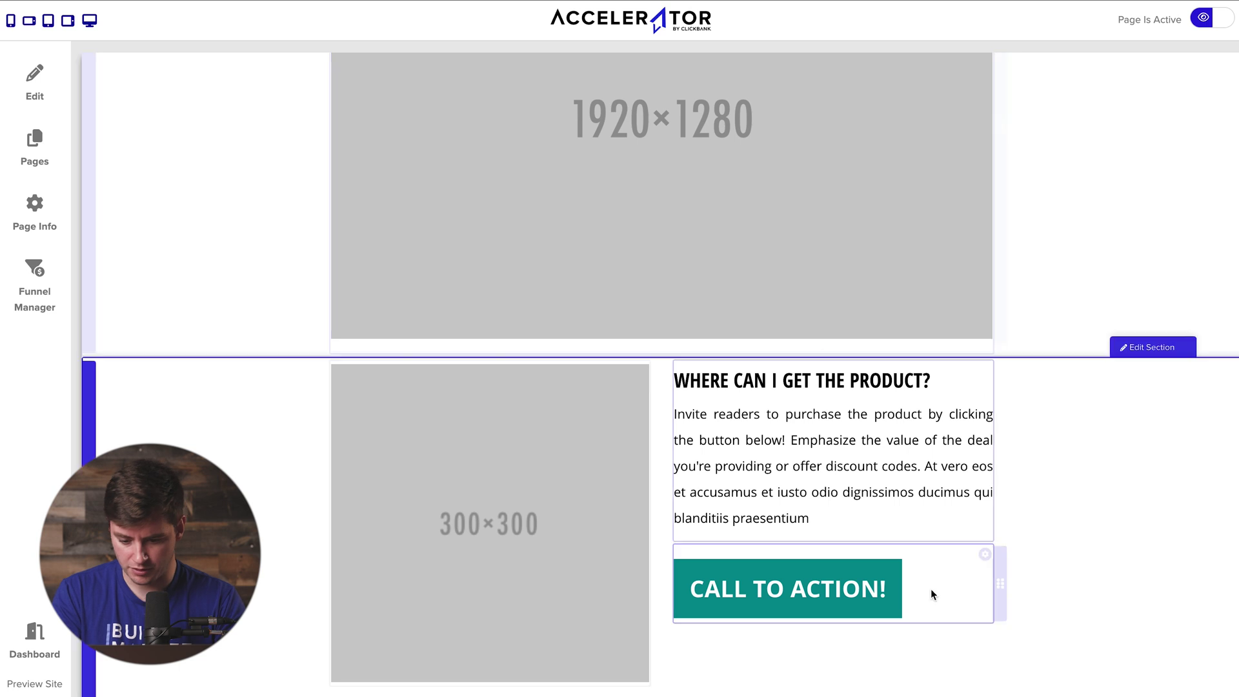
pyautogui.moveTo(864, 439); pyautogui.dragTo(794, 497)
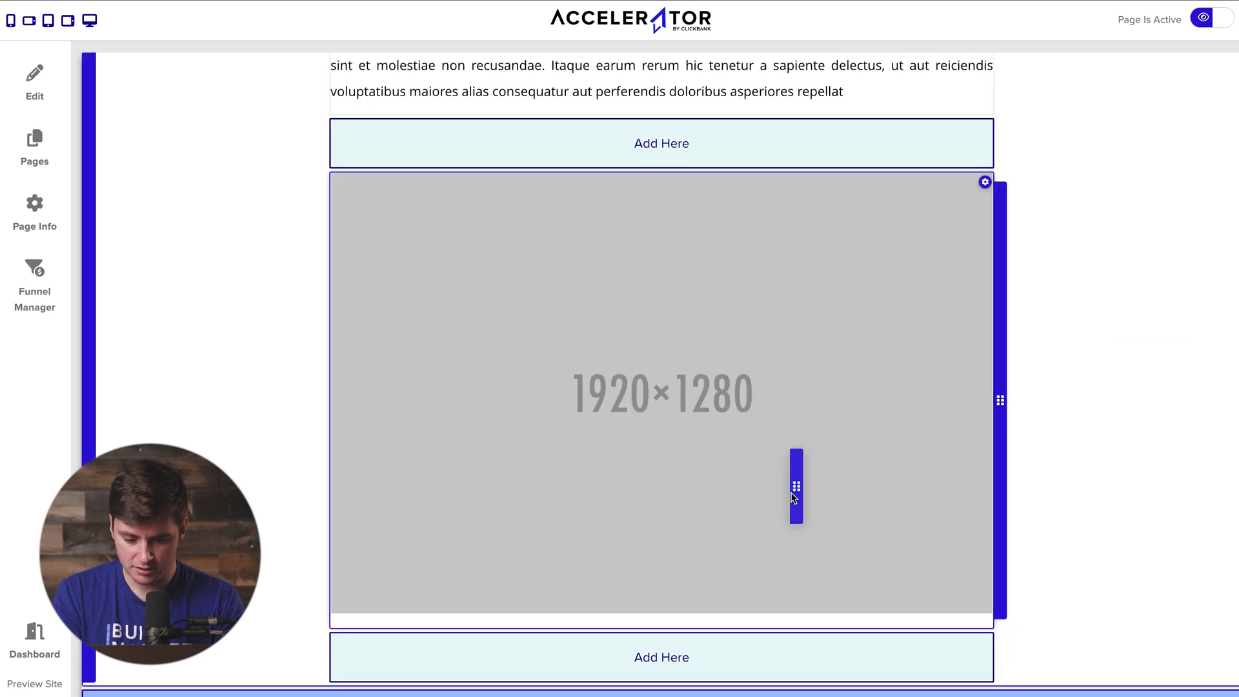
pyautogui.moveTo(768, 559)
pyautogui.mouseDown()
pyautogui.moveTo(735, 619)
pyautogui.moveTo(798, 430)
pyautogui.moveTo(733, 155)
pyautogui.moveTo(788, 484)
pyautogui.moveTo(784, 560)
pyautogui.mouseUp()
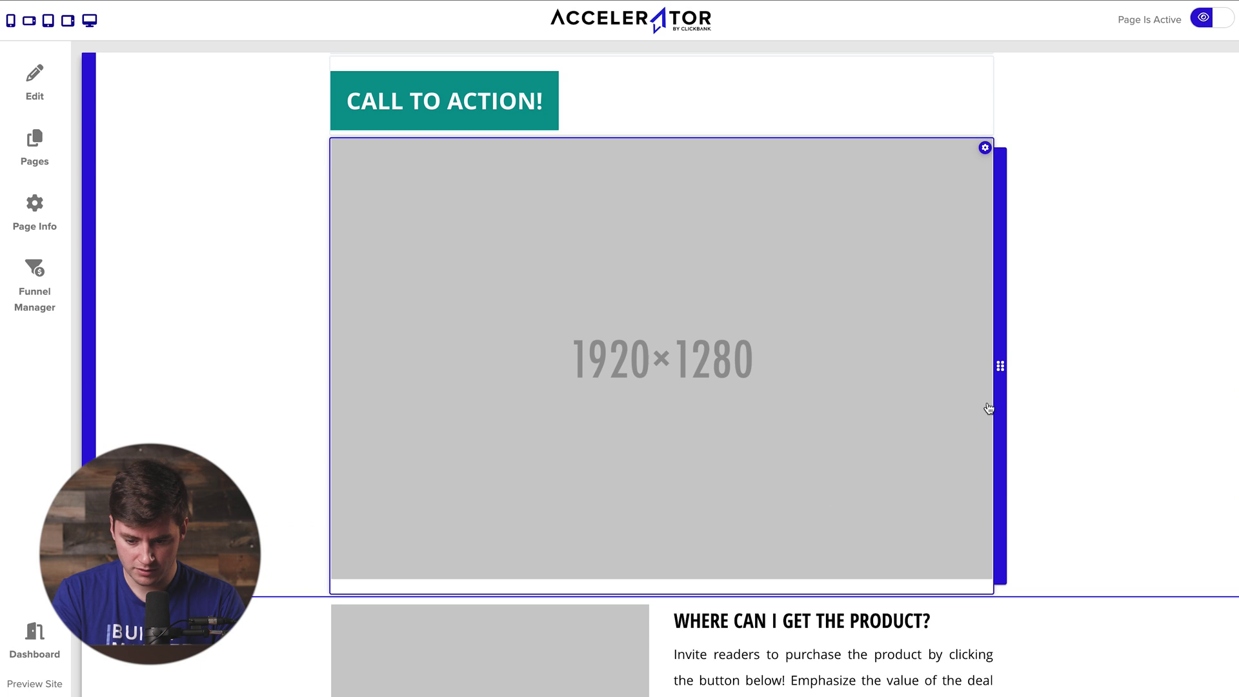
pyautogui.moveTo(1000, 385); pyautogui.dragTo(939, 453)
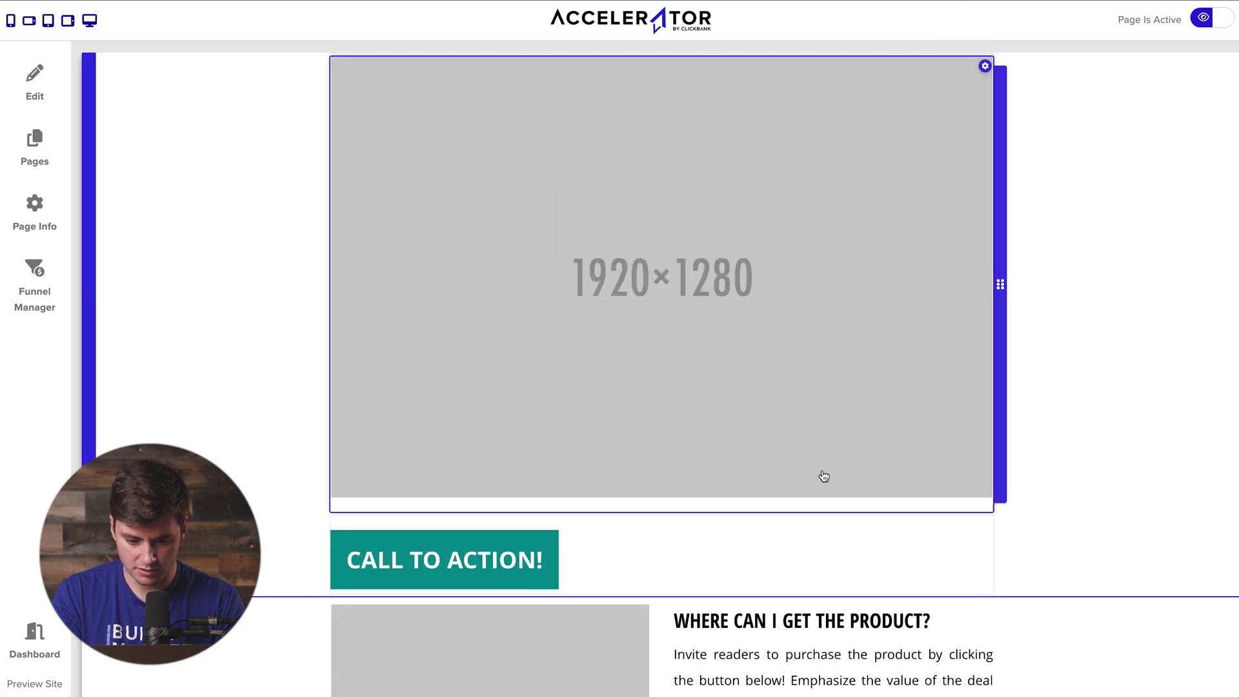
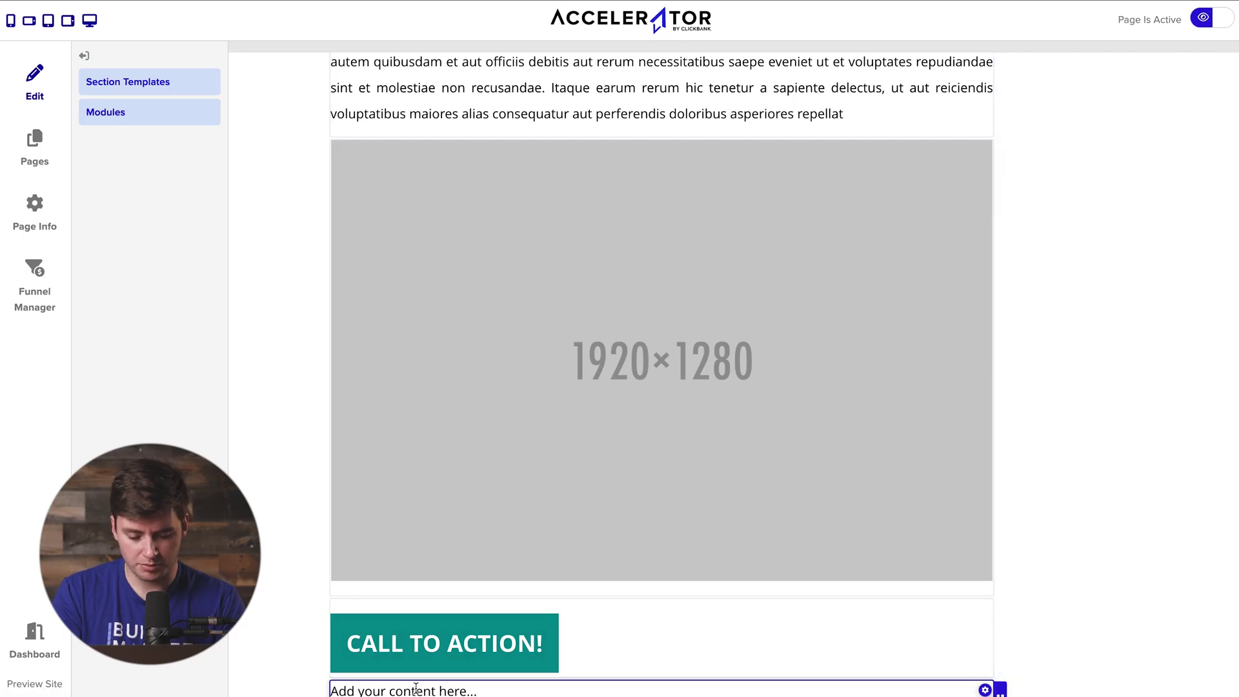
# Add filler text after "Add your content here..." in the text module below the call-to-action button
pyautogui.click(849, 110)
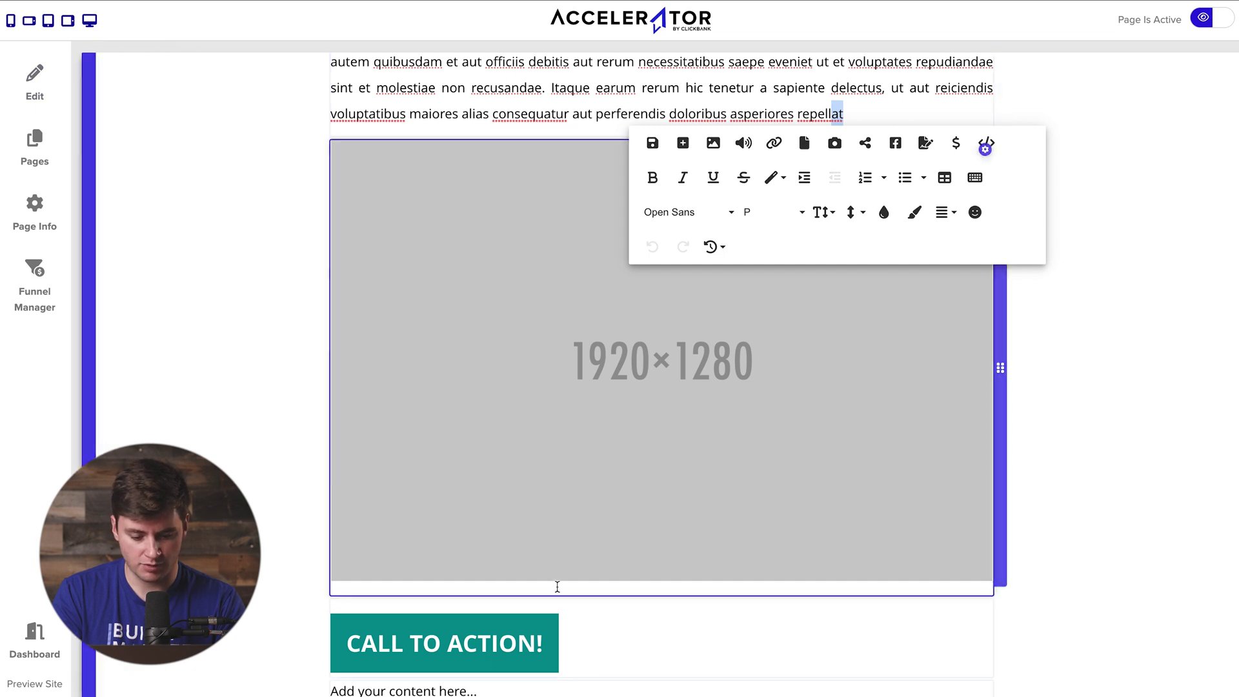
pyautogui.click(537, 690)
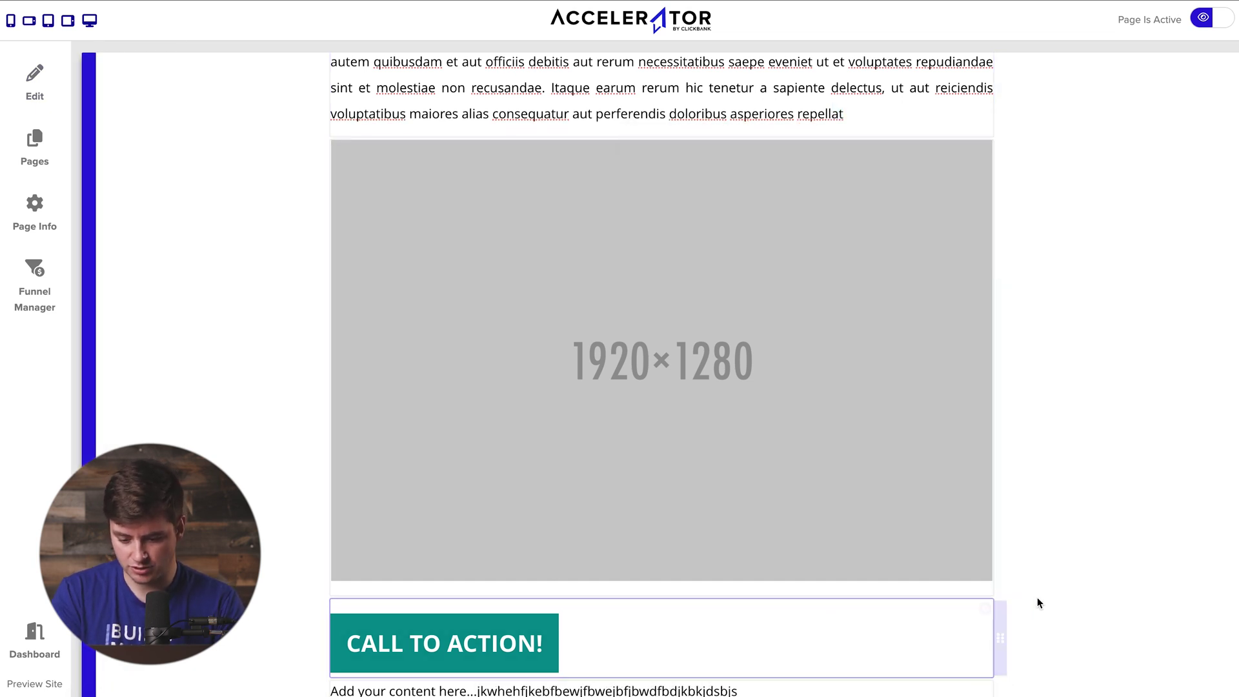
pyautogui.scroll(2, 996, 529)
pyautogui.press('Delete')
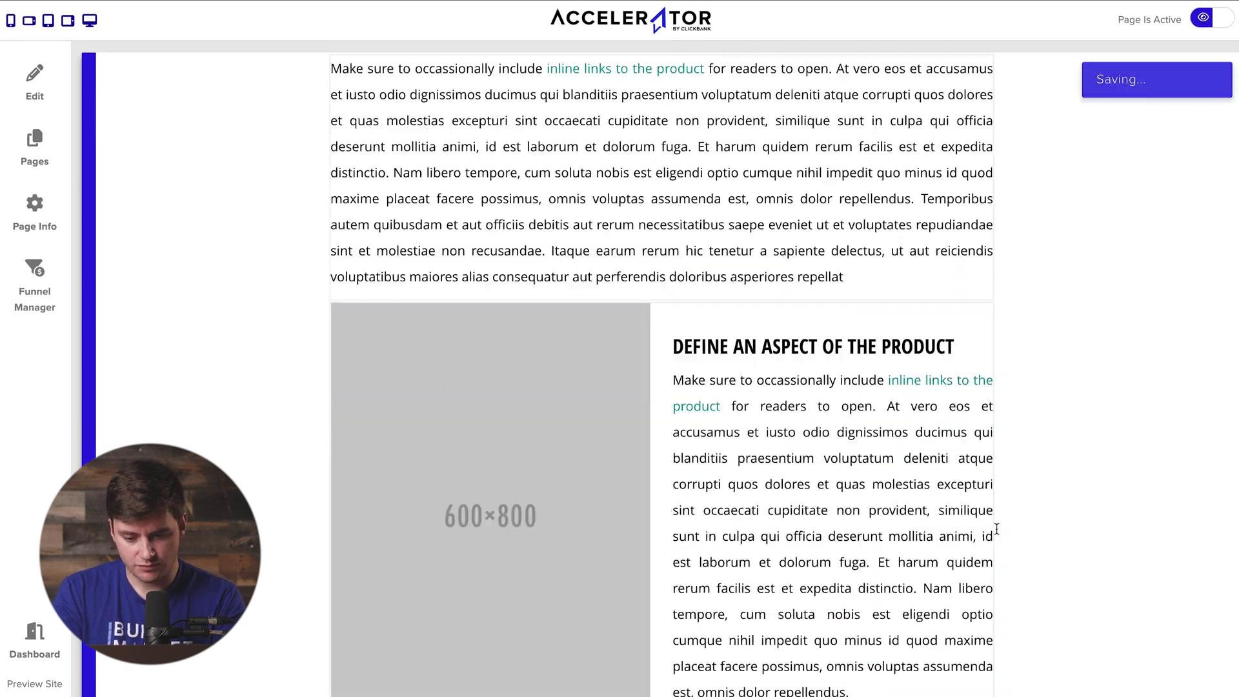
# Review the advertorial page from headline to call-to-action button, in both its template layout and its filled-in tinnitus version
pyautogui.scroll(-10, 997, 529)
pyautogui.scroll(8, 996, 526)
pyautogui.scroll(6, 996, 530)
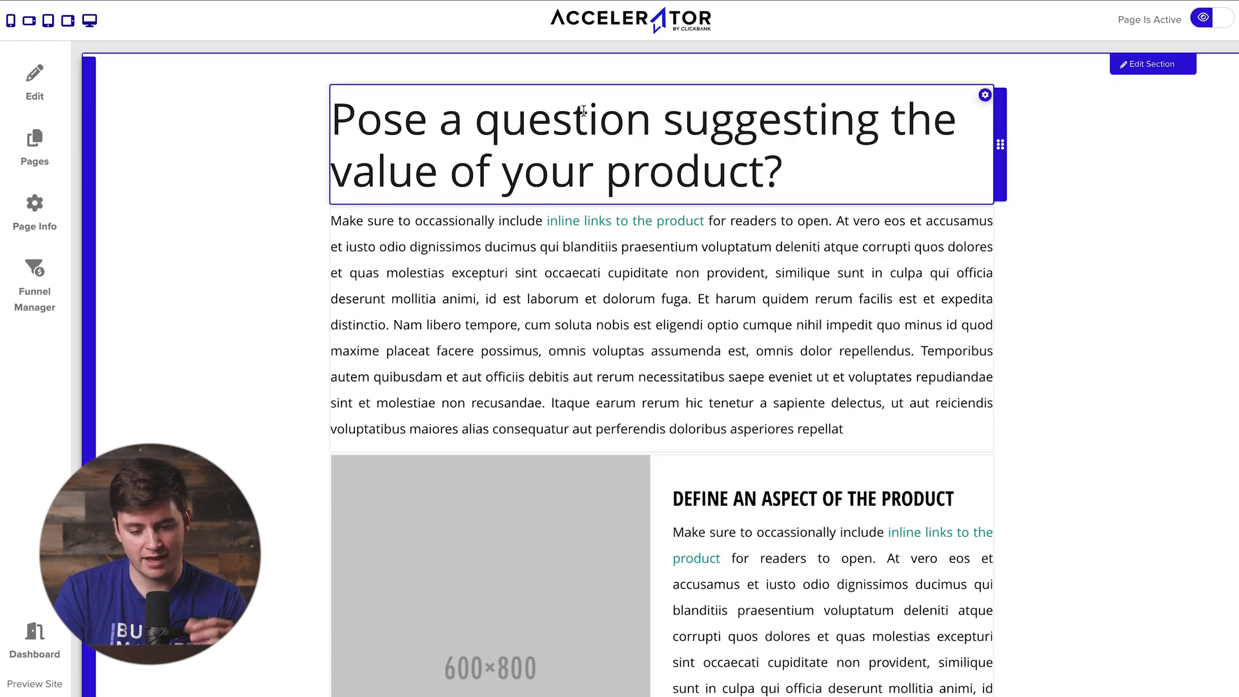
pyautogui.scroll(-6, 714, 335)
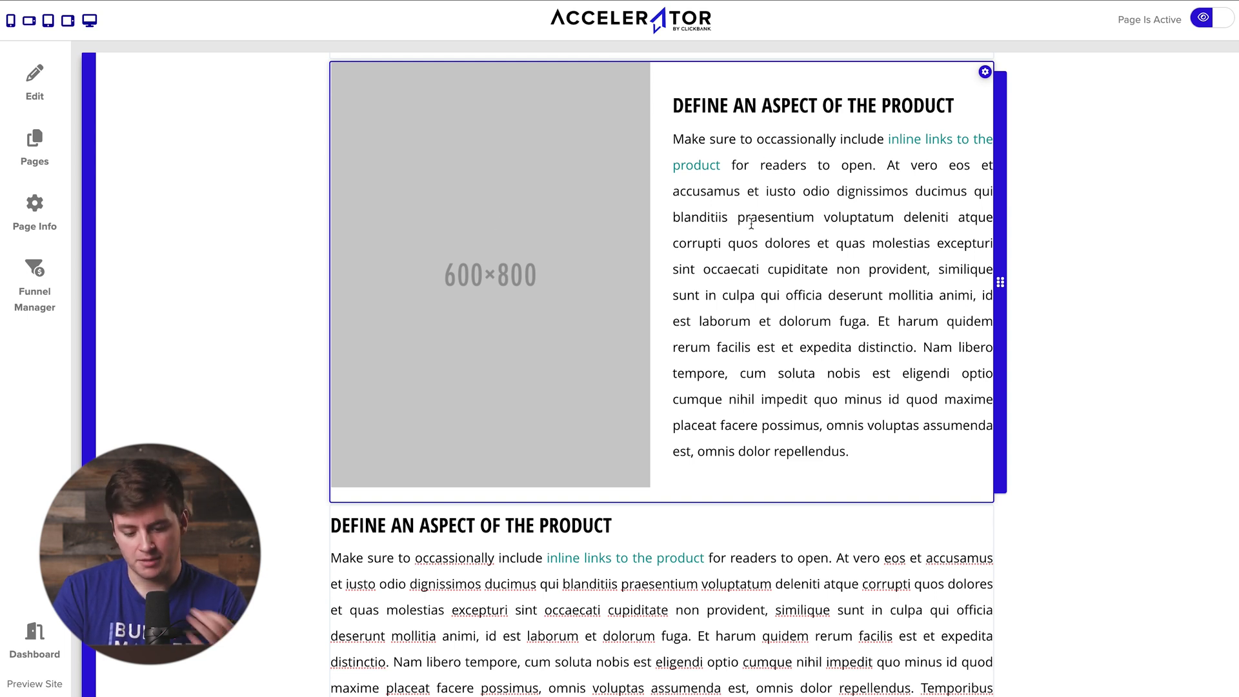
pyautogui.scroll(-3, 751, 224)
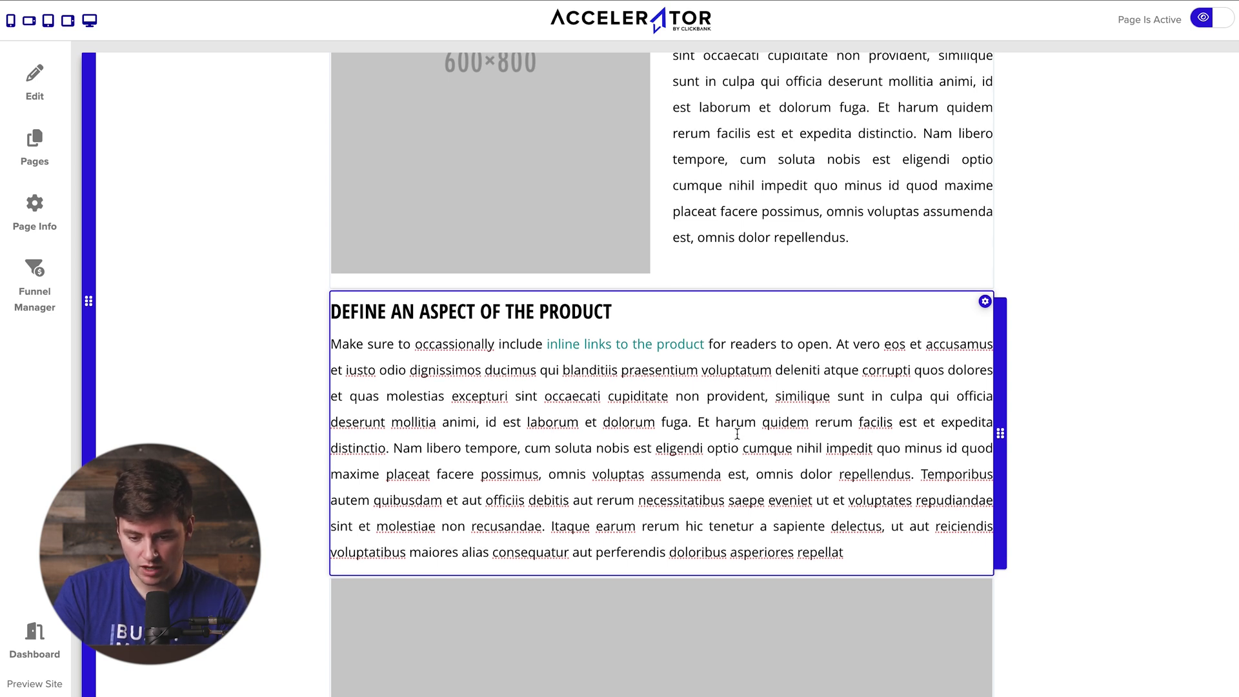
pyautogui.scroll(-3, 736, 426)
pyautogui.scroll(-4, 738, 438)
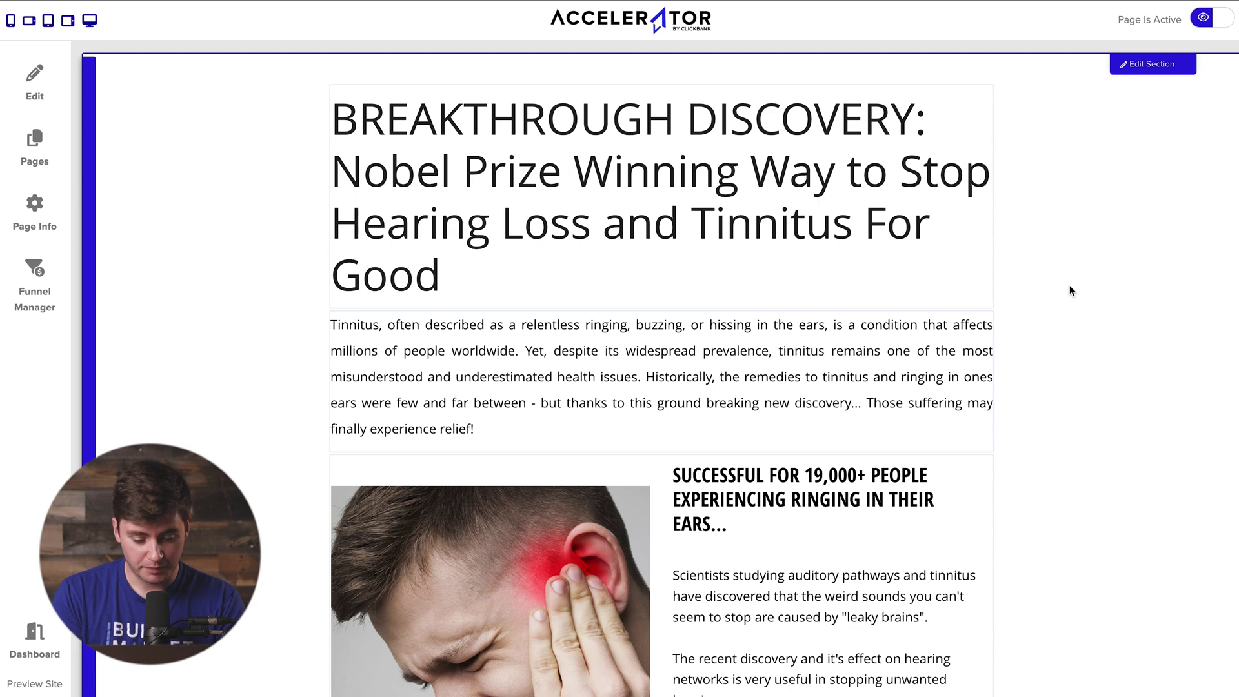
pyautogui.scroll(-15, 1070, 291)
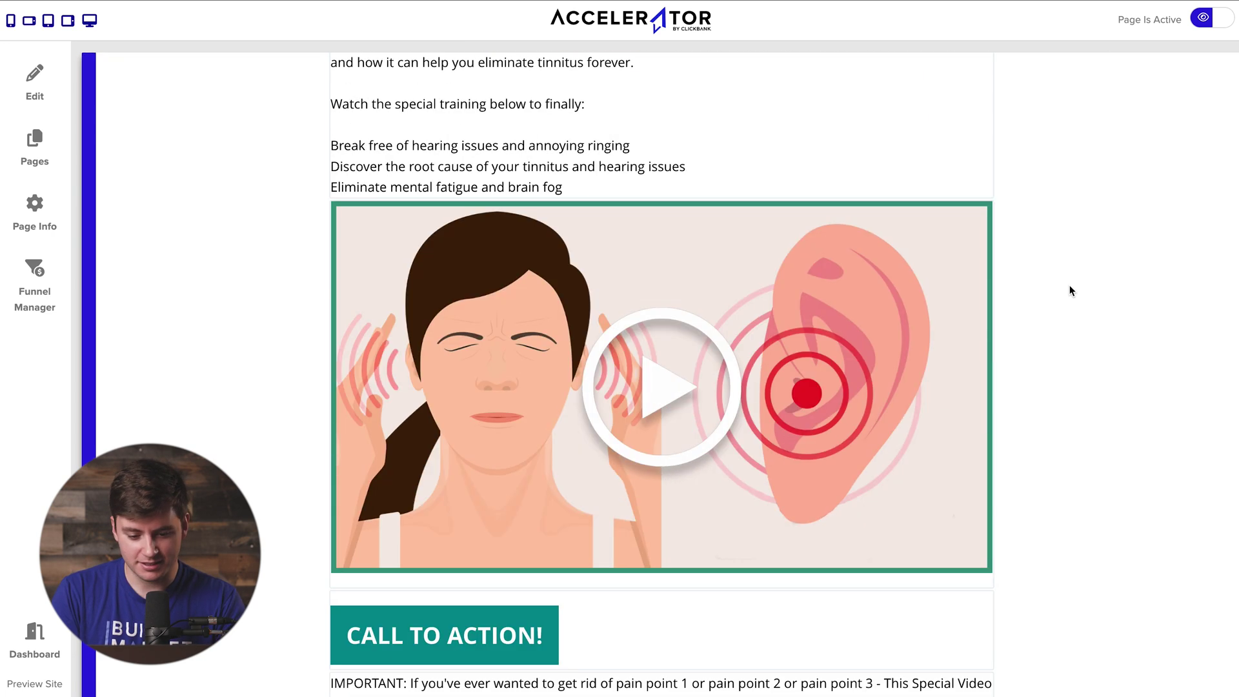
pyautogui.scroll(15, 1070, 290)
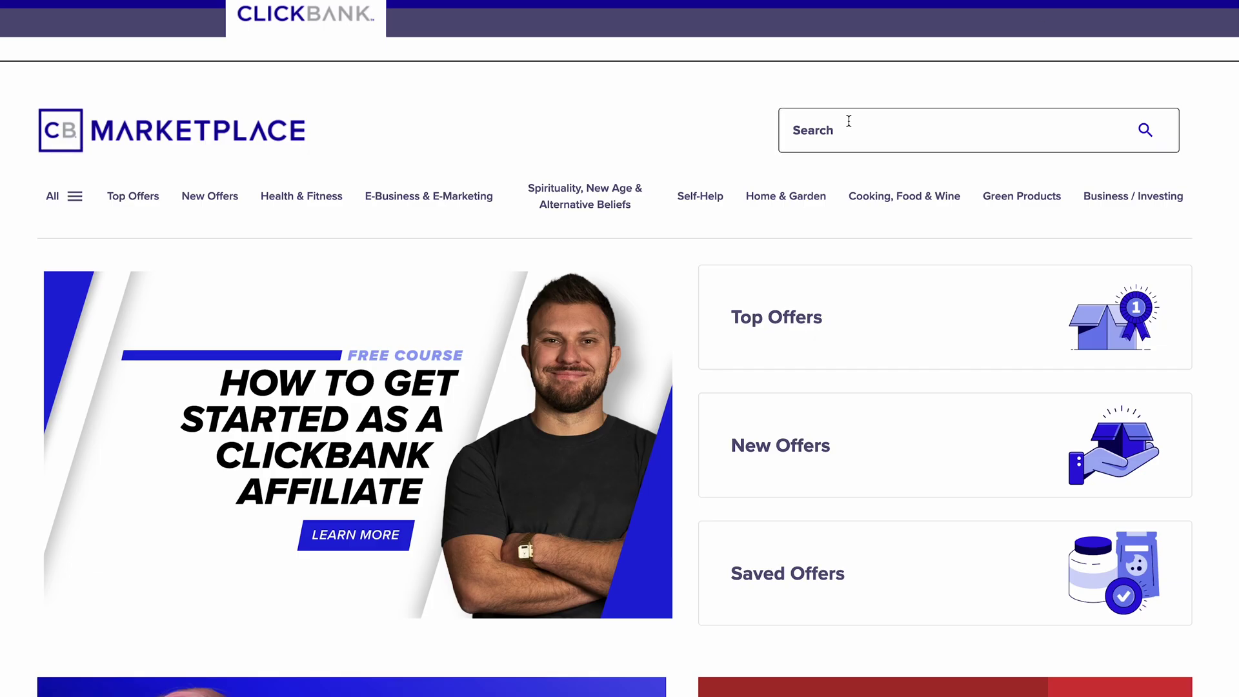
# Switch to the ClickBank Marketplace, search for "cortexi" and open the affiliate page of the Cortexi - Hearing & Brain Health offer
pyautogui.click(848, 121)
pyautogui.write('cortexi')
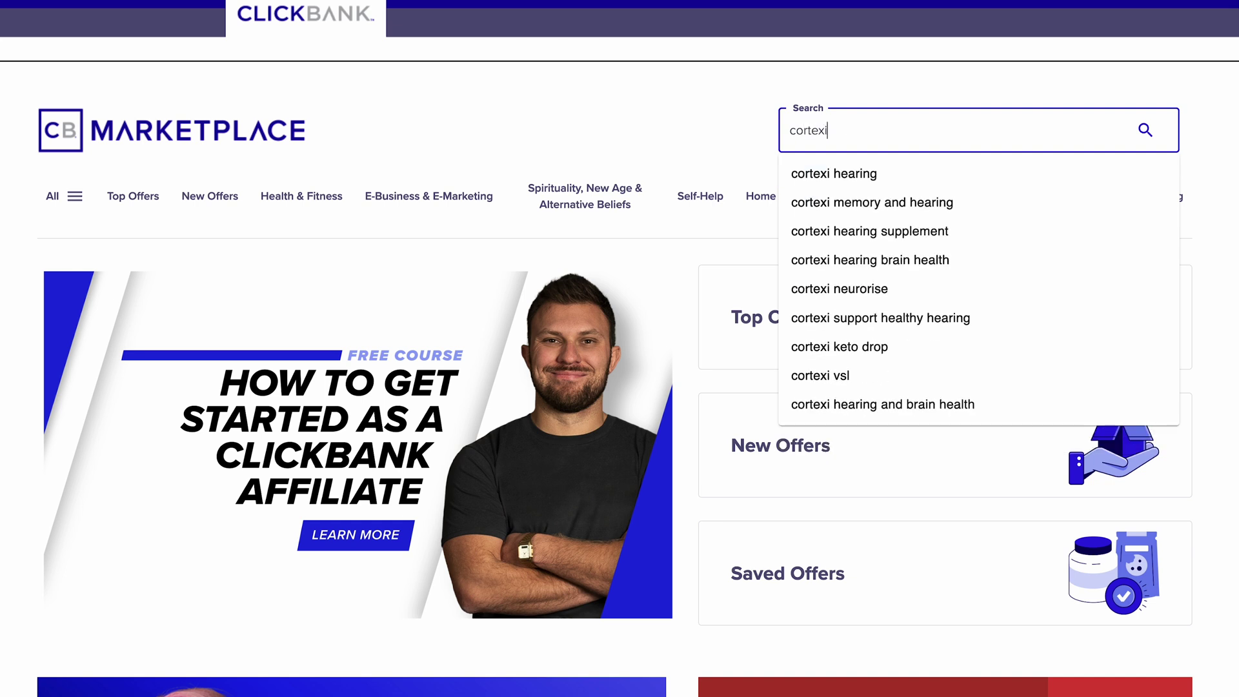
pyautogui.press('Return')
pyautogui.scroll(-3, 695, 218)
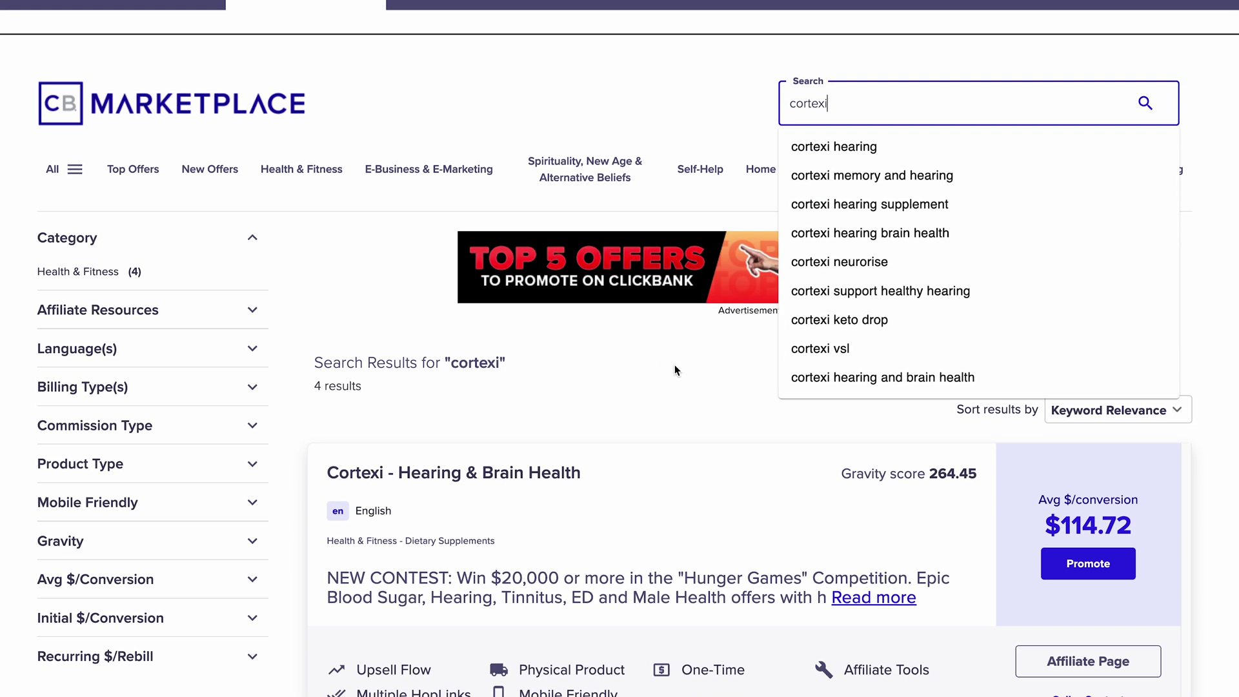
pyautogui.click(859, 482)
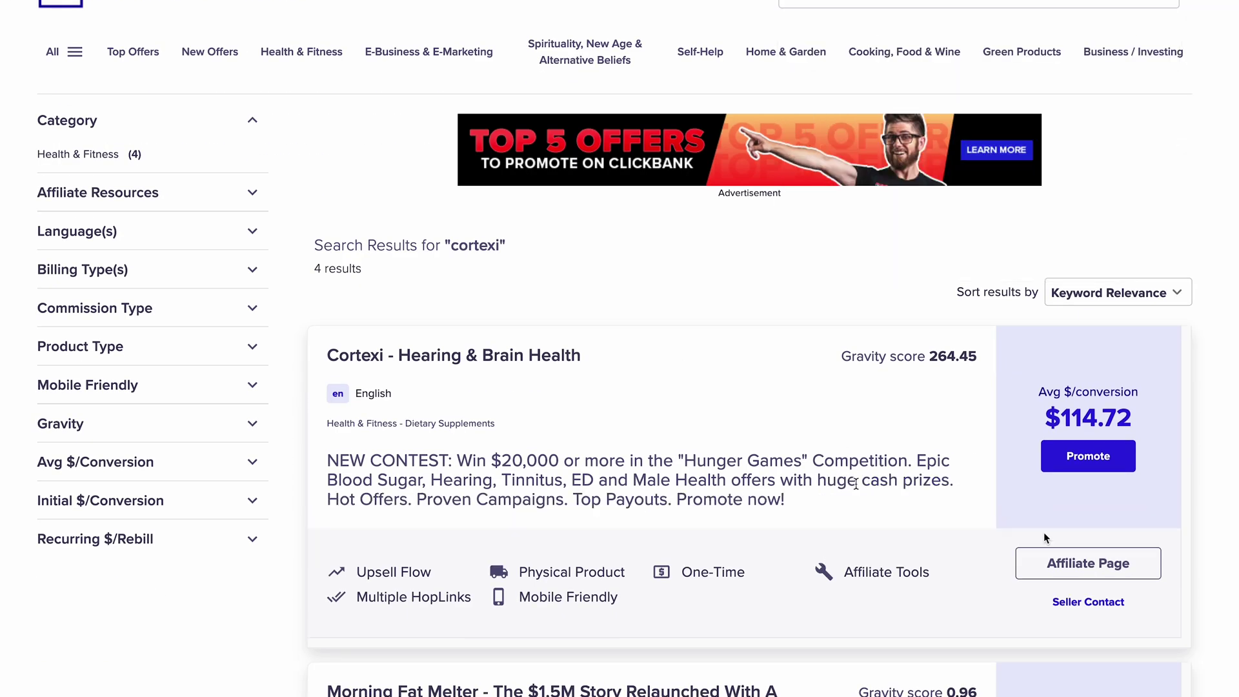
pyautogui.click(1090, 565)
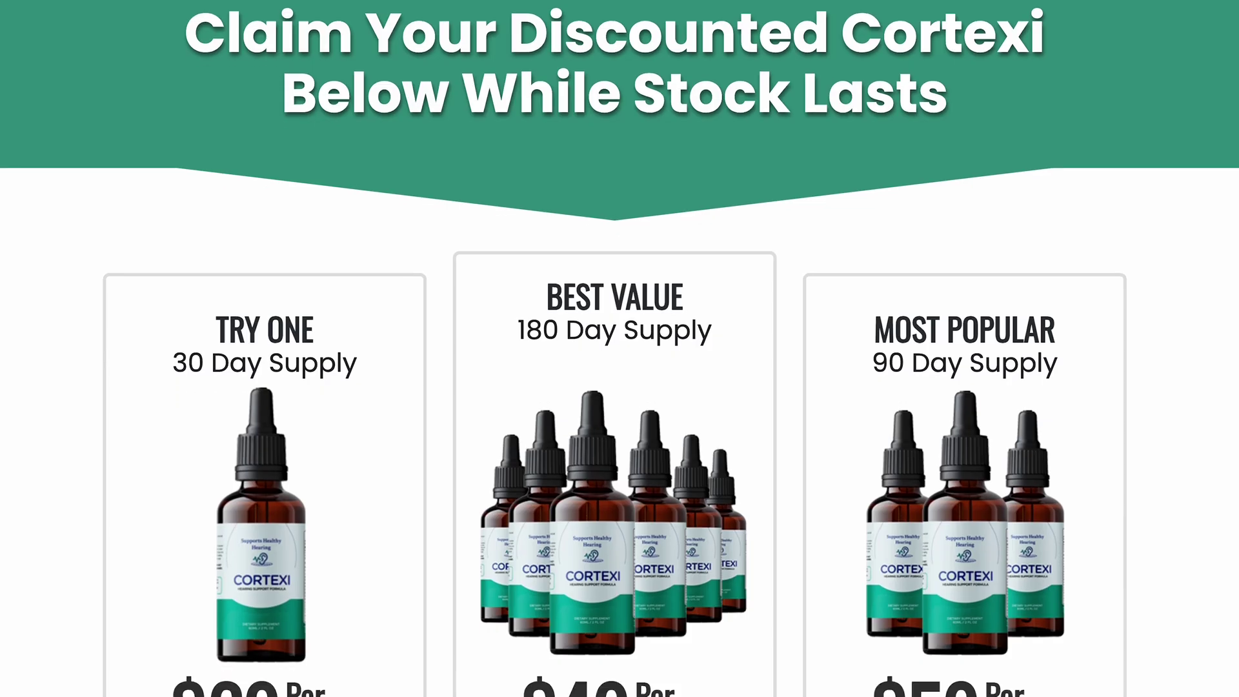
# Examine the Cortexi sales page, including its pricing packages, customer rating, creator message and presentation video
pyautogui.scroll(-7, 620, 348)
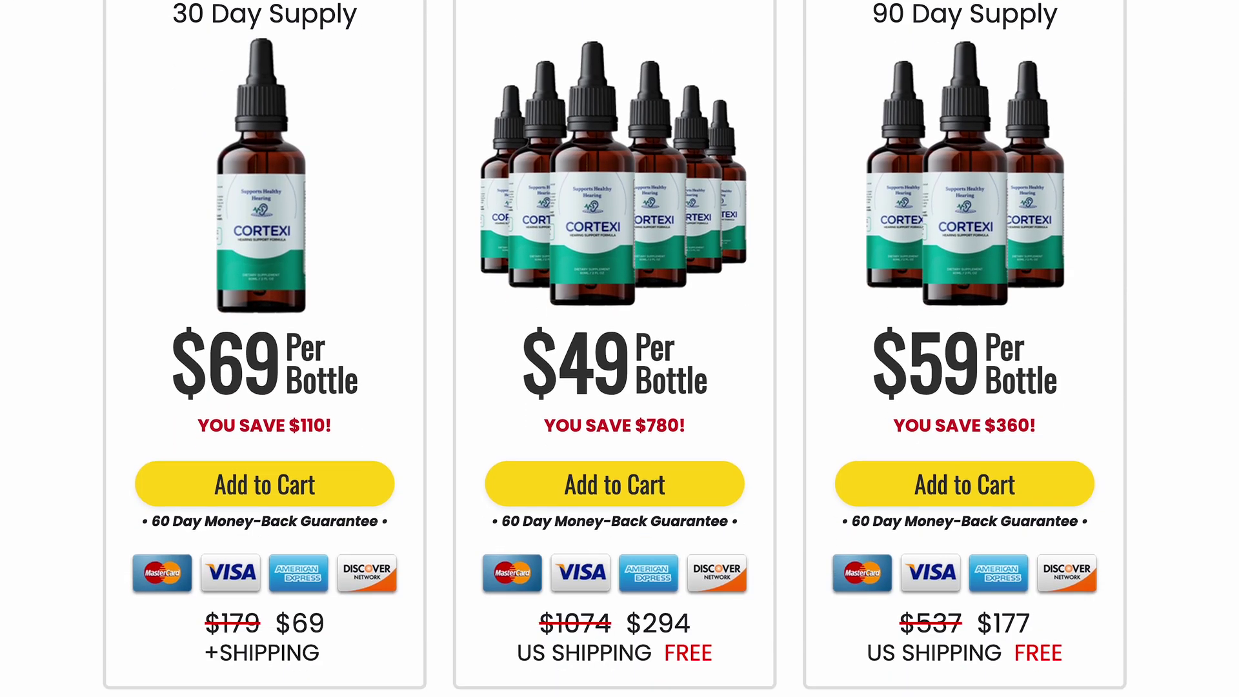
pyautogui.scroll(-10, 620, 349)
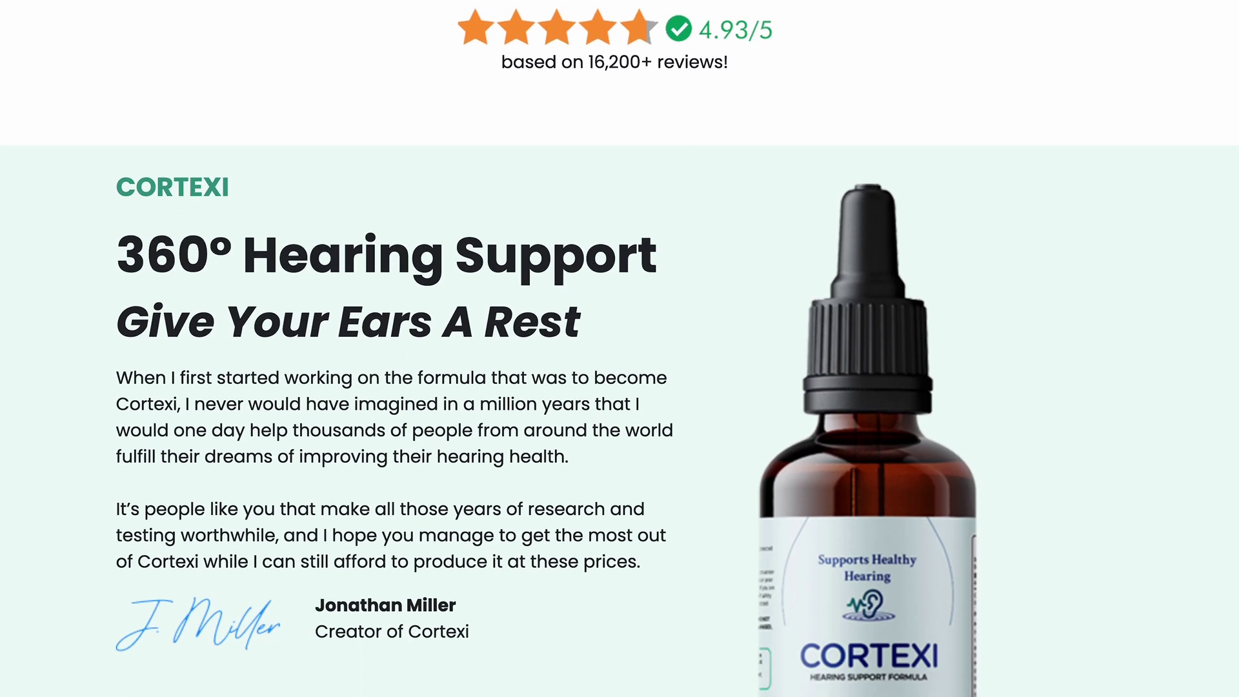
pyautogui.scroll(-2, 620, 348)
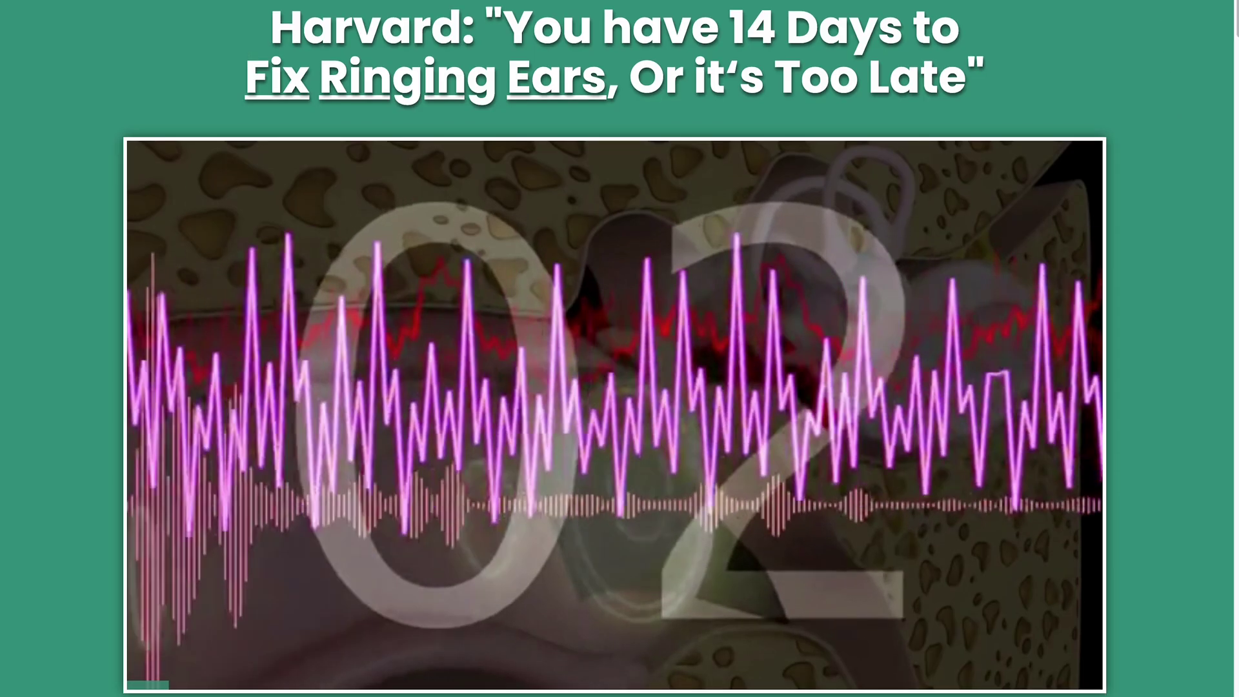
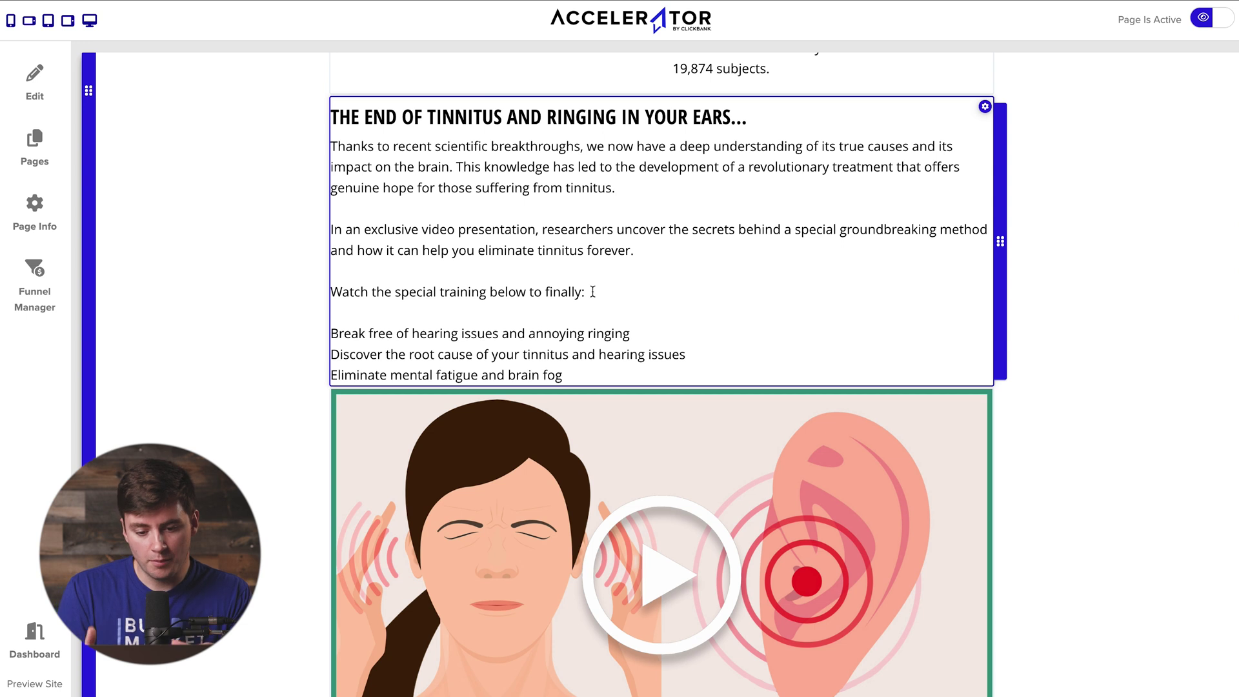
# Format the three benefit lines above the video image, from "Break free of hearing issues" to "Eliminate mental fatigue", as a bulleted list
pyautogui.moveTo(572, 375); pyautogui.dragTo(331, 336)
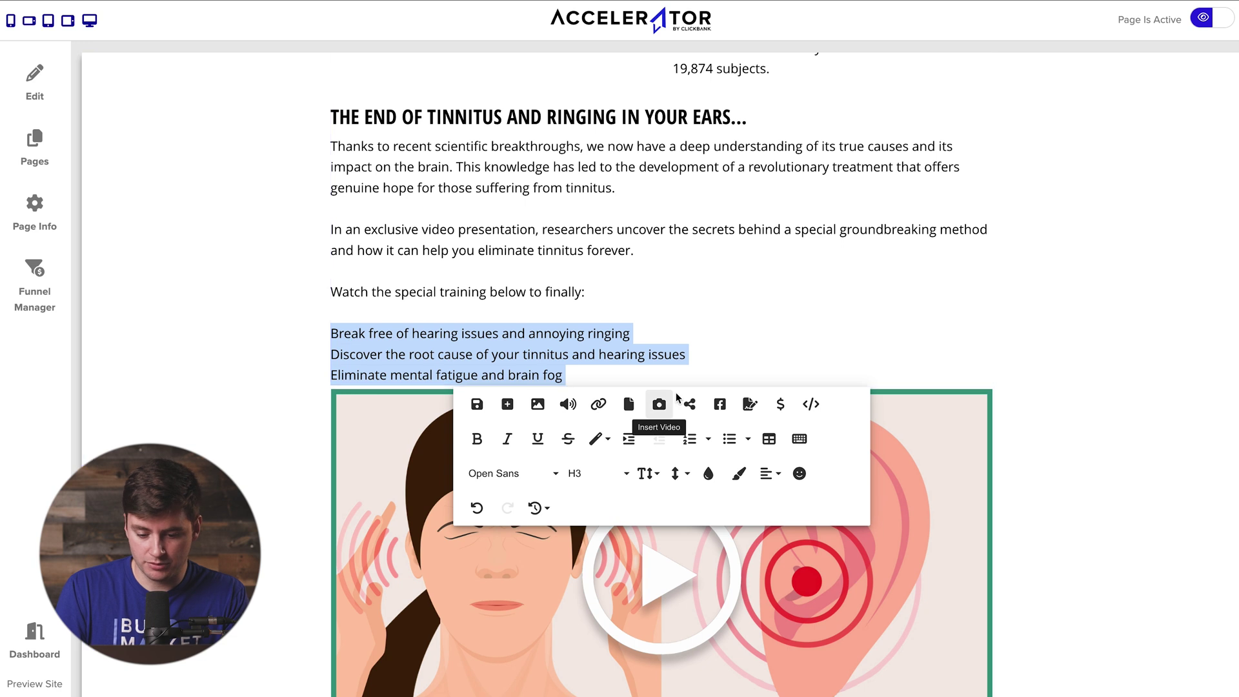
pyautogui.click(730, 445)
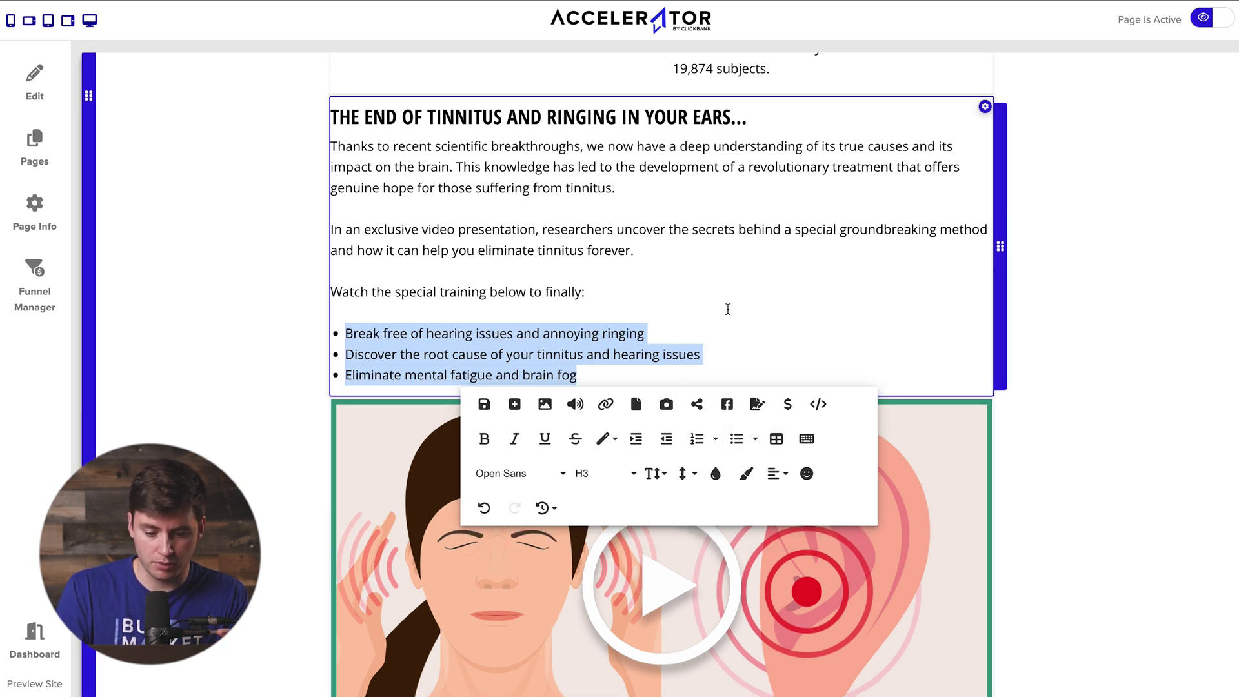
pyautogui.click(715, 282)
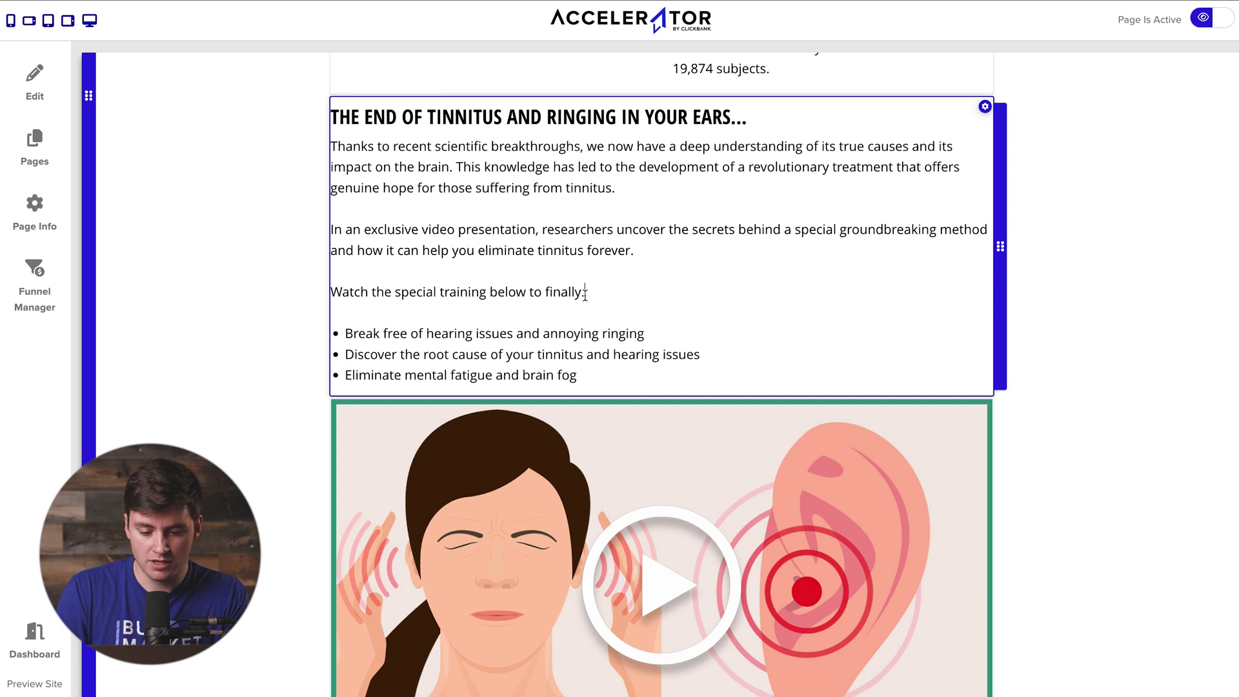
# Make the line "Watch the special training below to finally:" bold and save the text module
pyautogui.moveTo(586, 293); pyautogui.dragTo(327, 290)
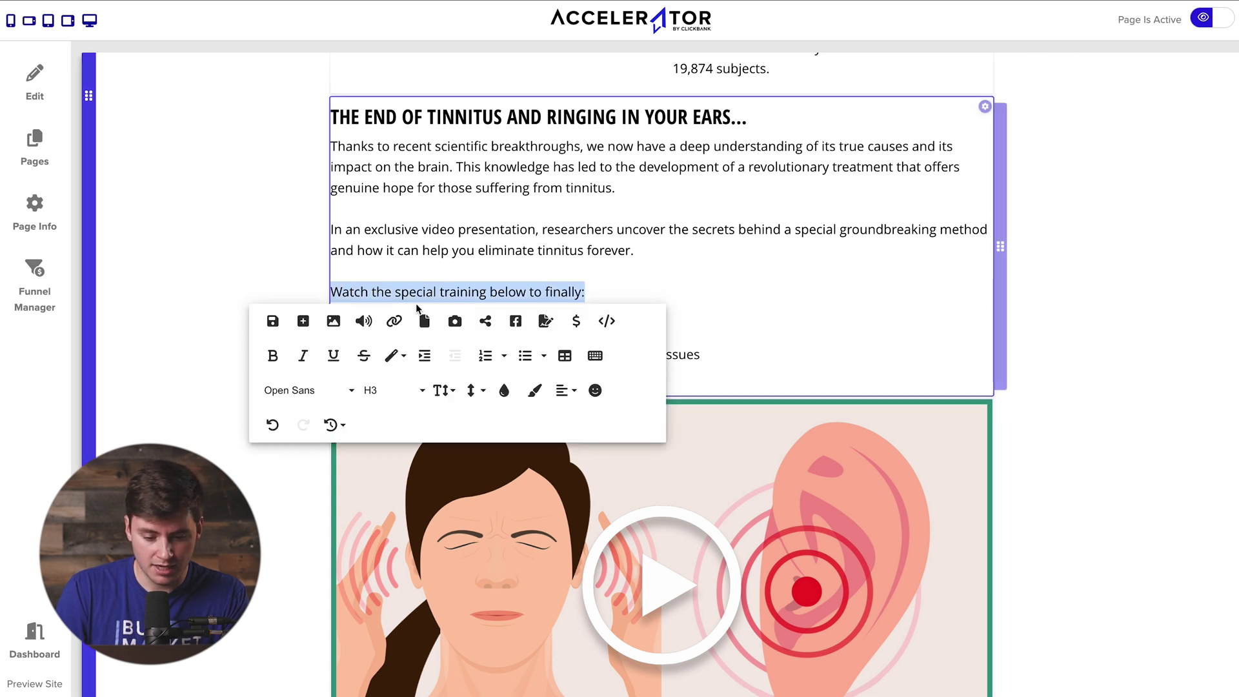
pyautogui.click(273, 355)
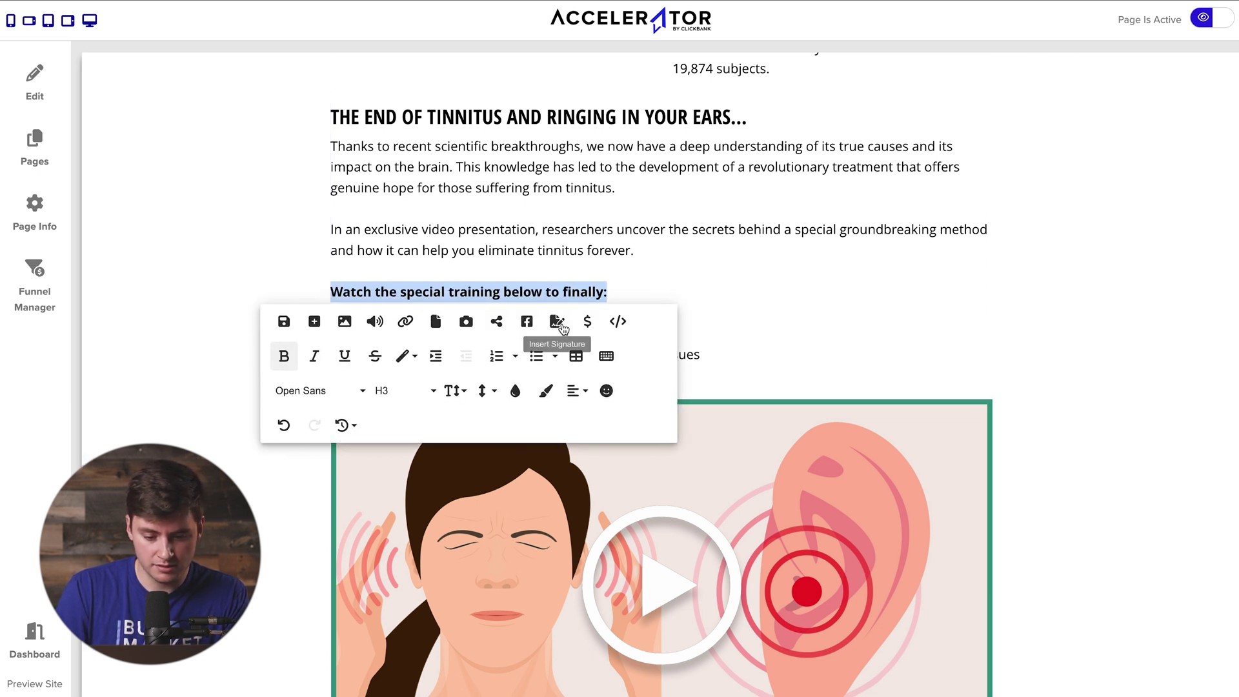
pyautogui.click(718, 278)
pyautogui.click(703, 275)
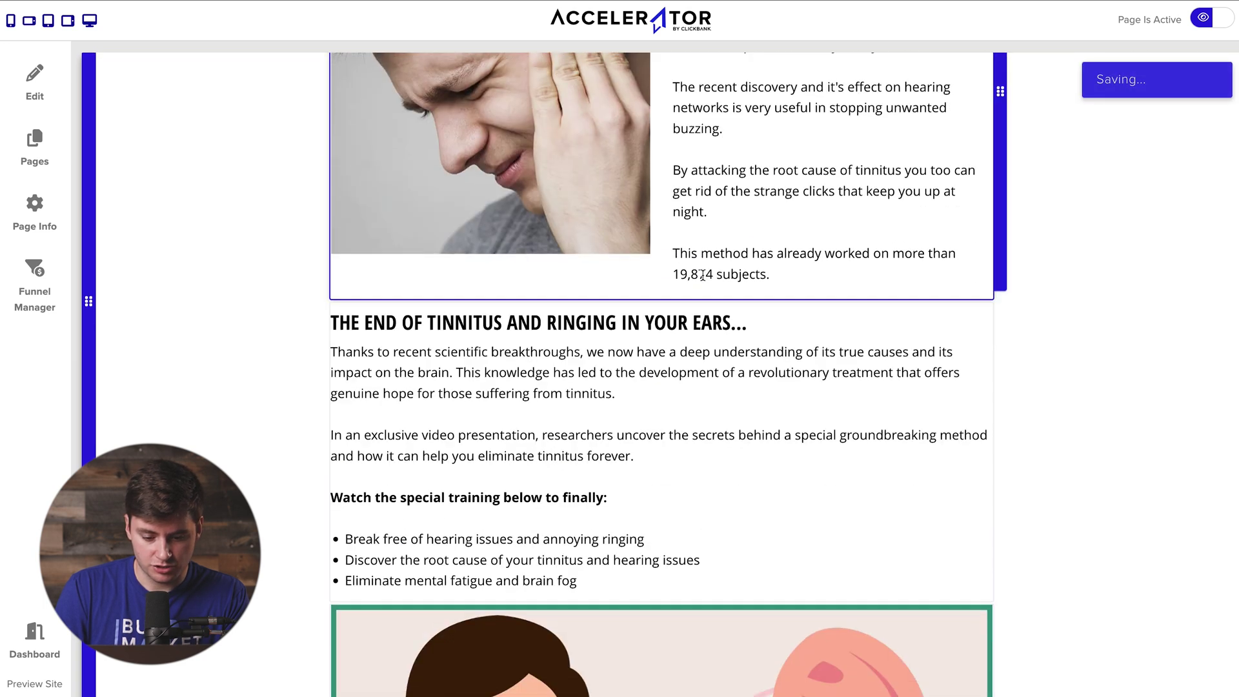
# Link the tinnitus video image below the benefit bullets to the URL /hoplink/
pyautogui.scroll(-2, 703, 276)
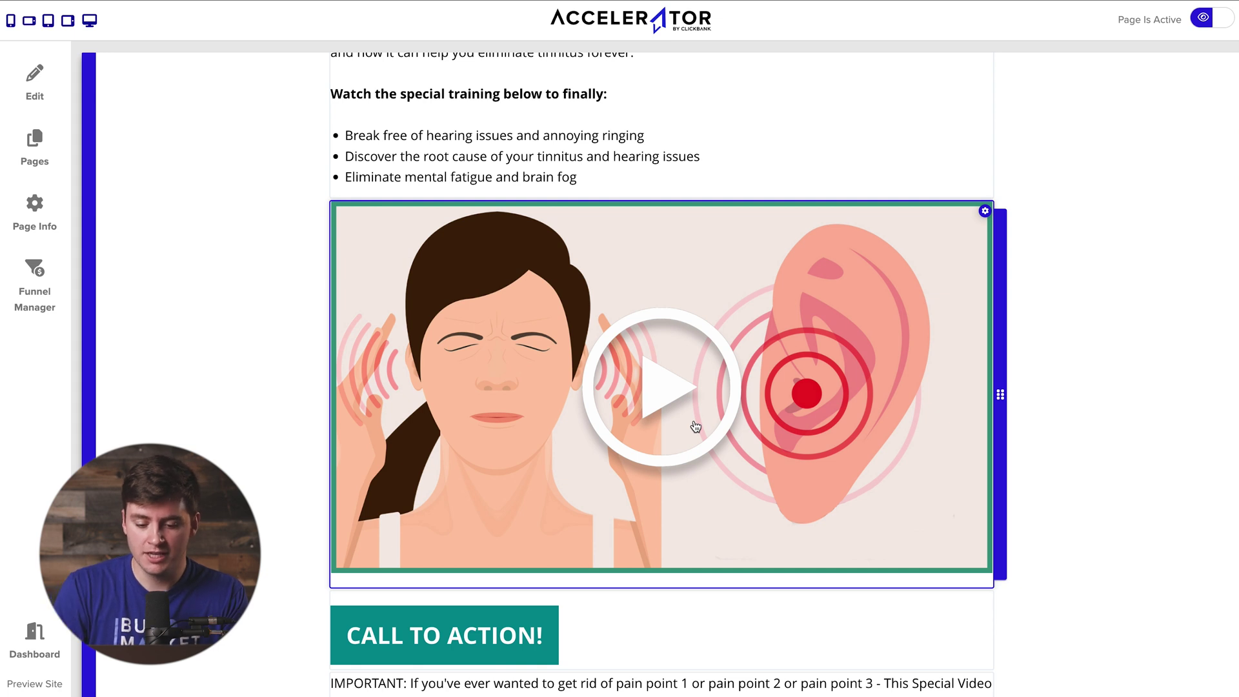
pyautogui.click(748, 427)
pyautogui.click(715, 599)
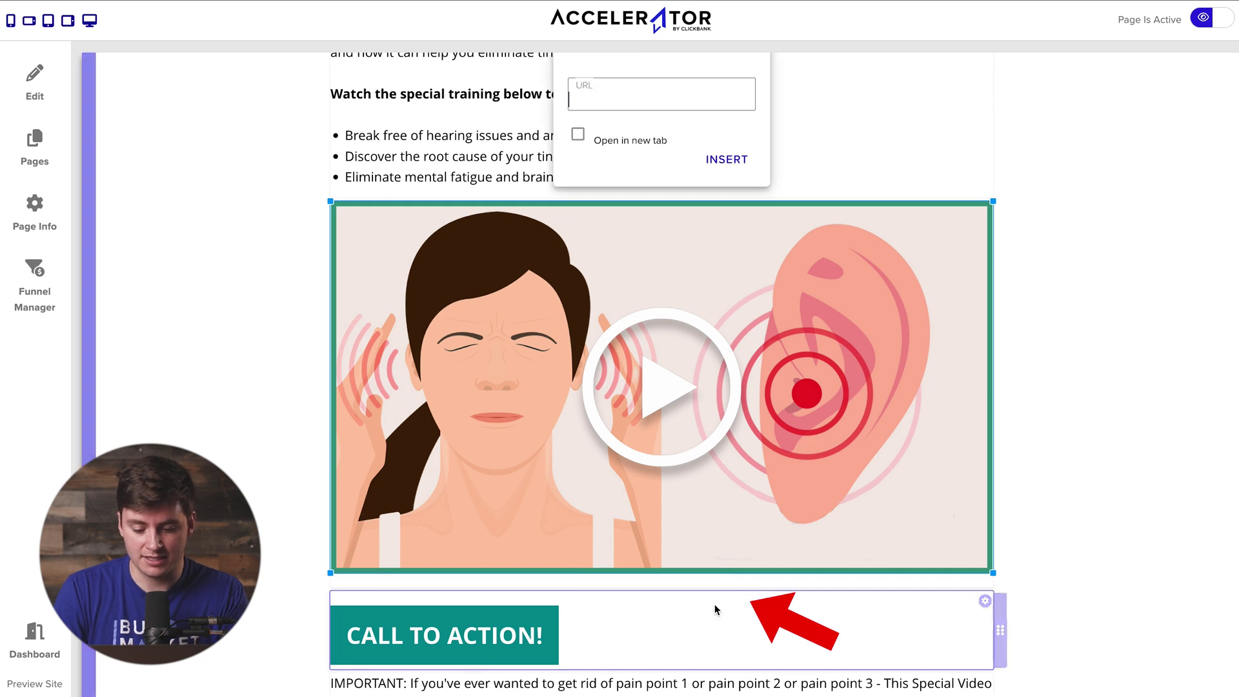
pyautogui.write('/')
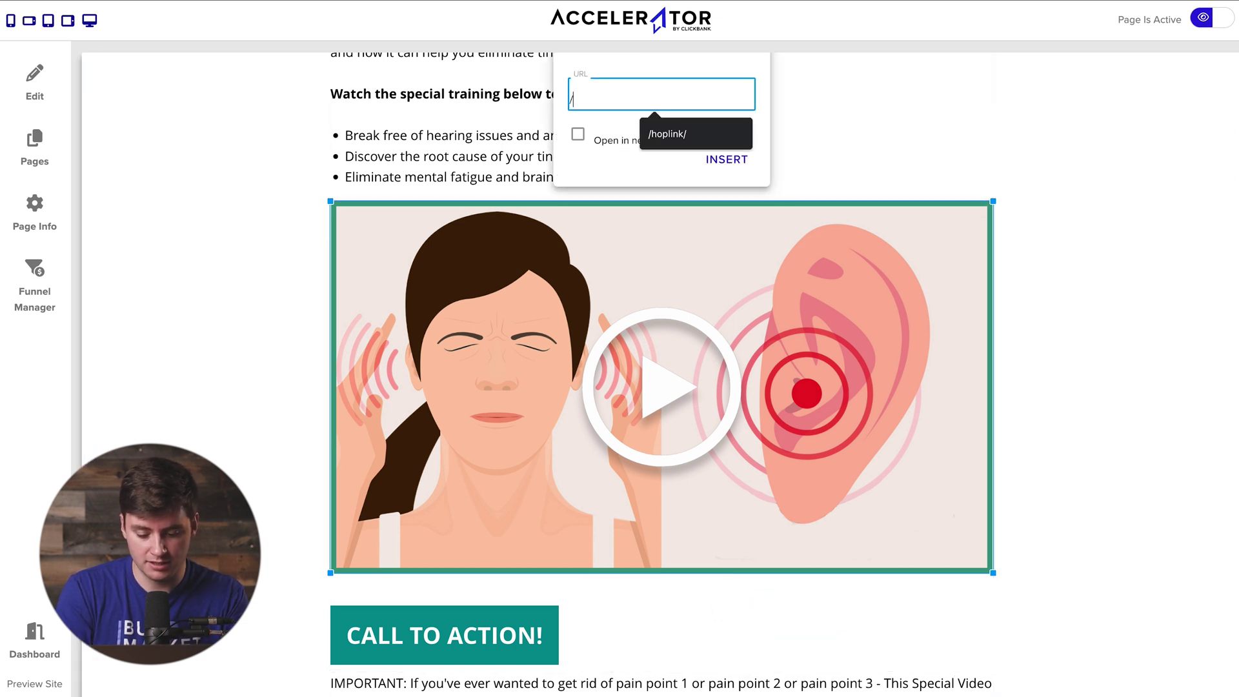
pyautogui.write('hoplink/')
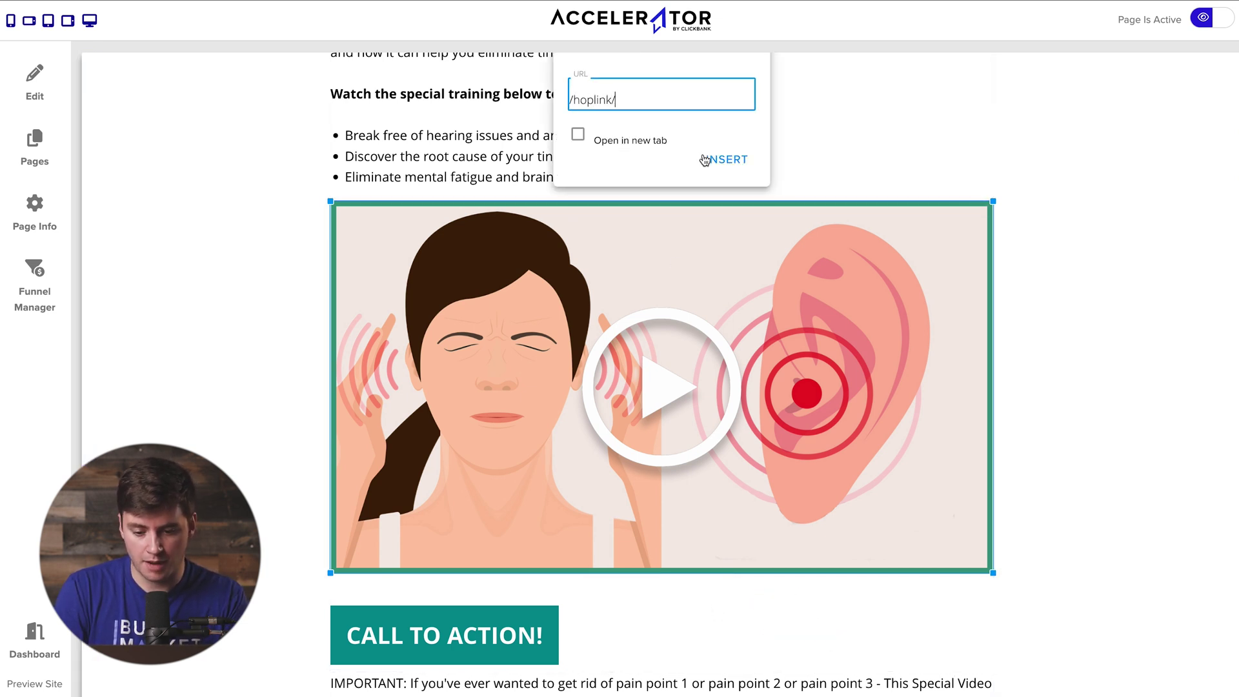
pyautogui.click(727, 159)
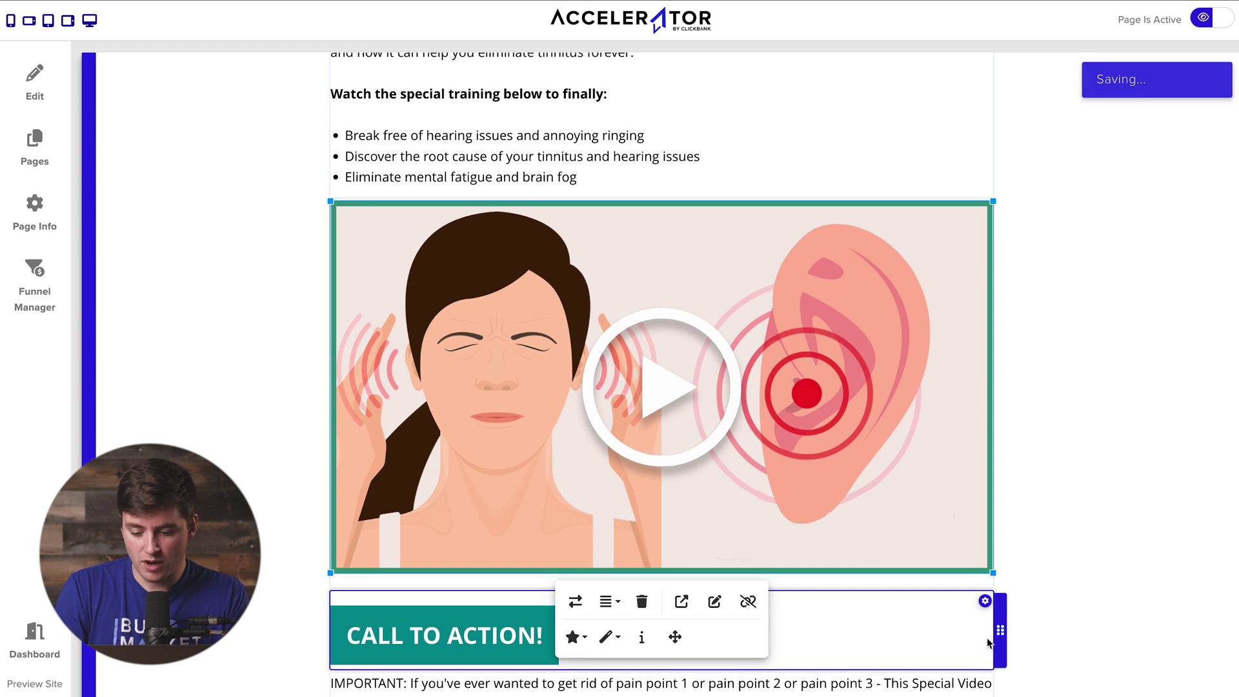
# Set the text of the call-to-action button below the video image to "Watch The Video!"
pyautogui.click(984, 601)
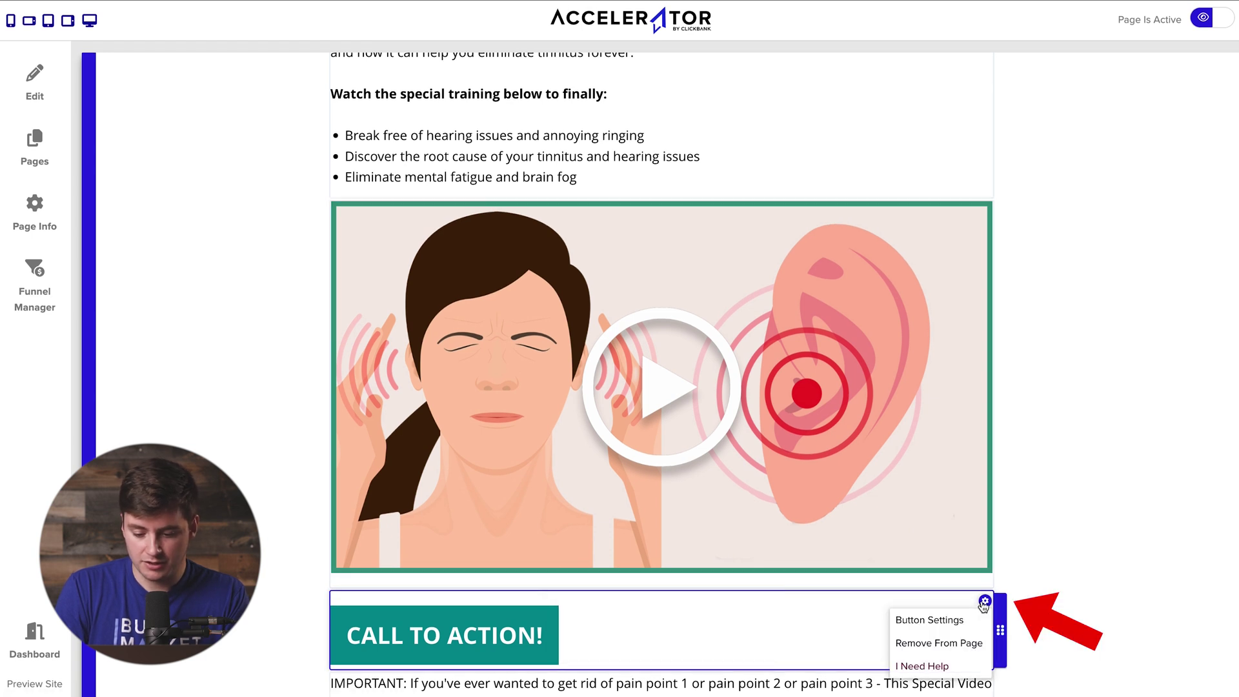
pyautogui.click(934, 619)
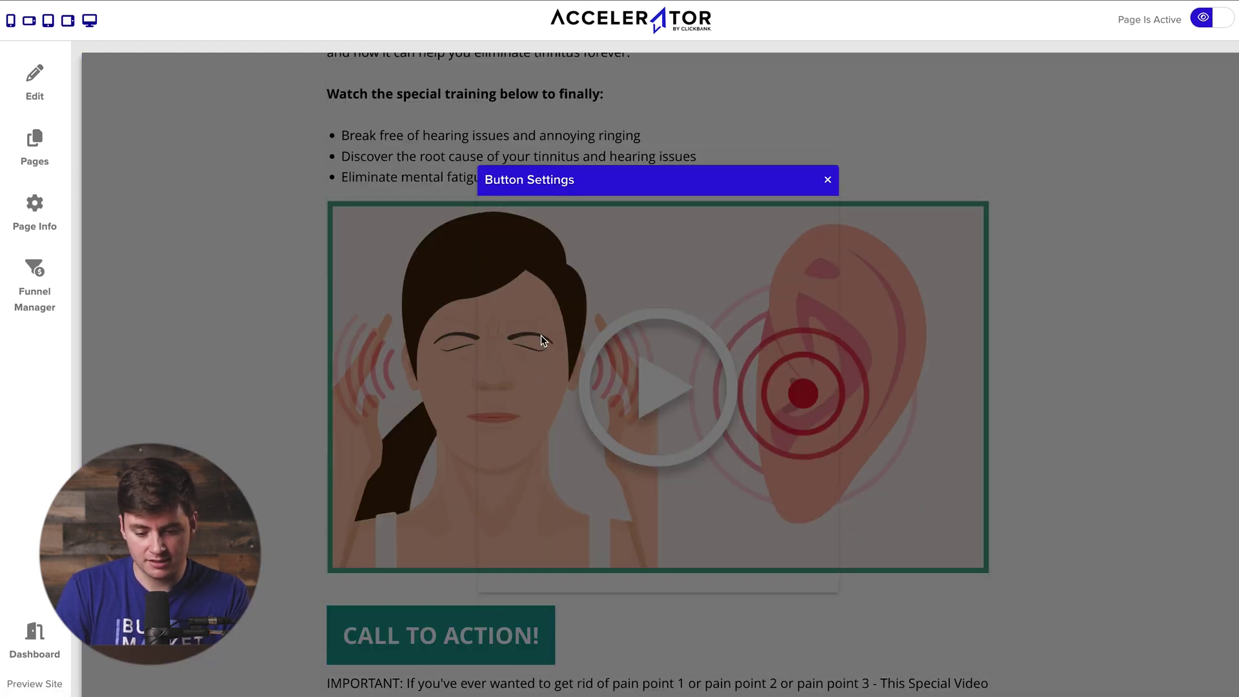
pyautogui.tripleClick(702, 233)
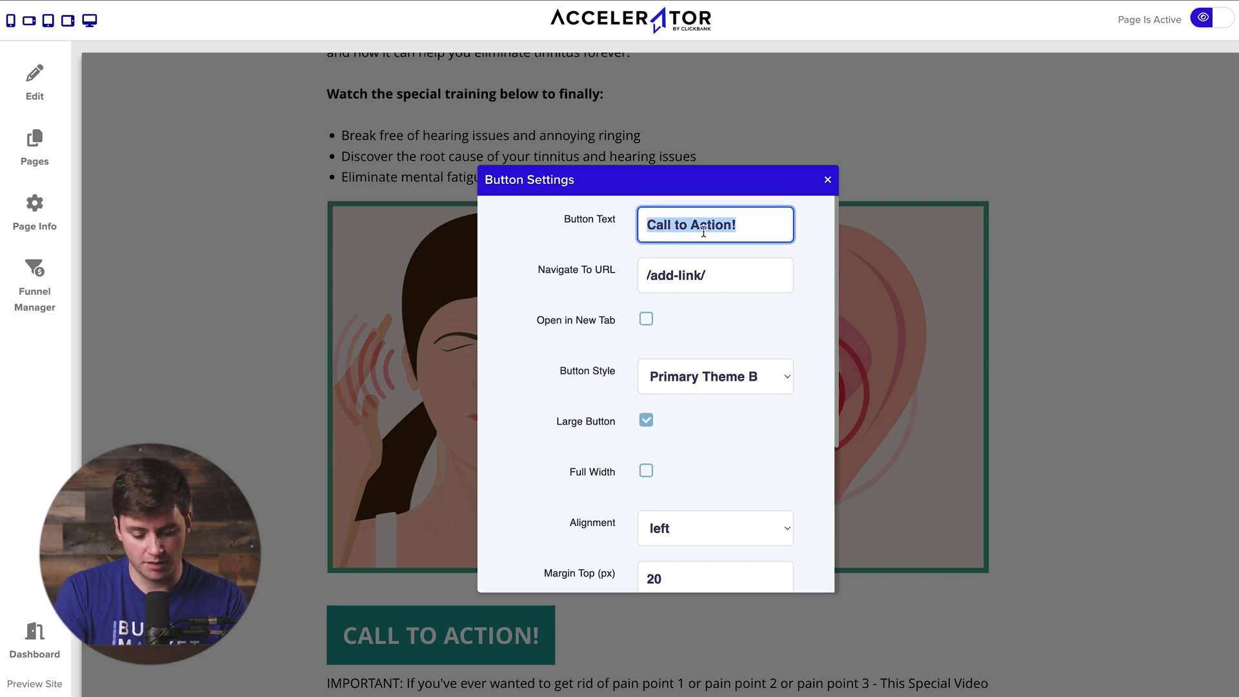
pyautogui.write('Watch ')
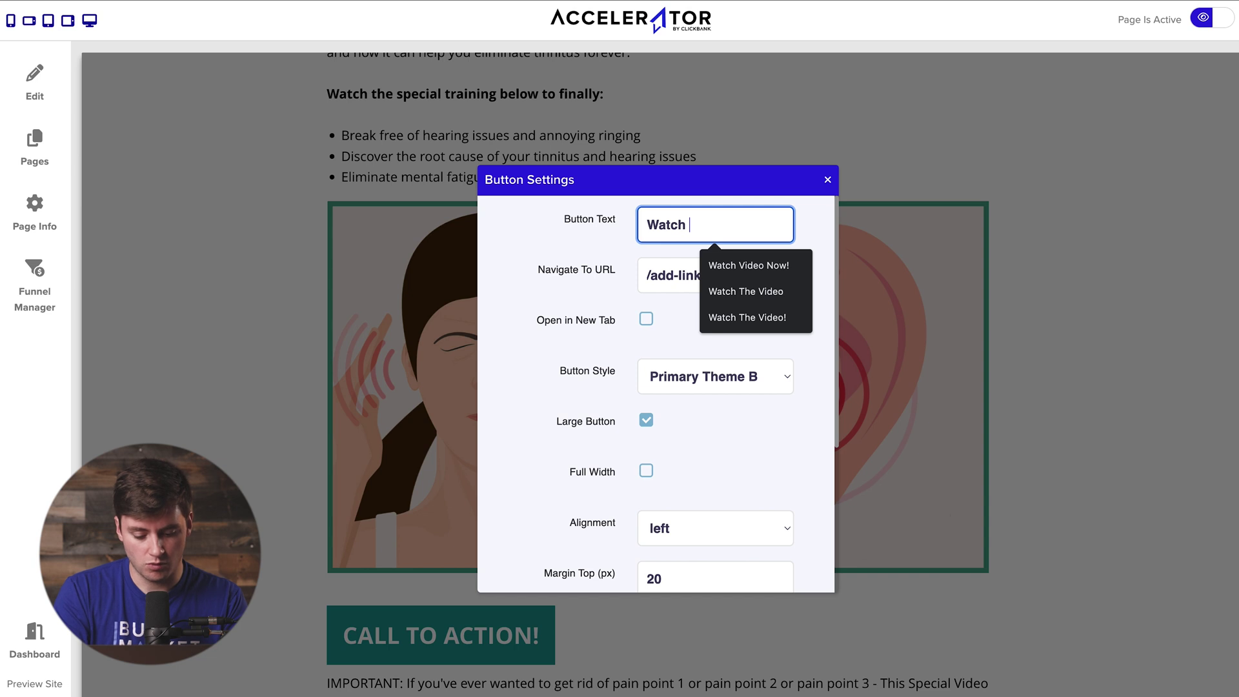
pyautogui.write('The B')
pyautogui.press('BackSpace')
pyautogui.write('V')
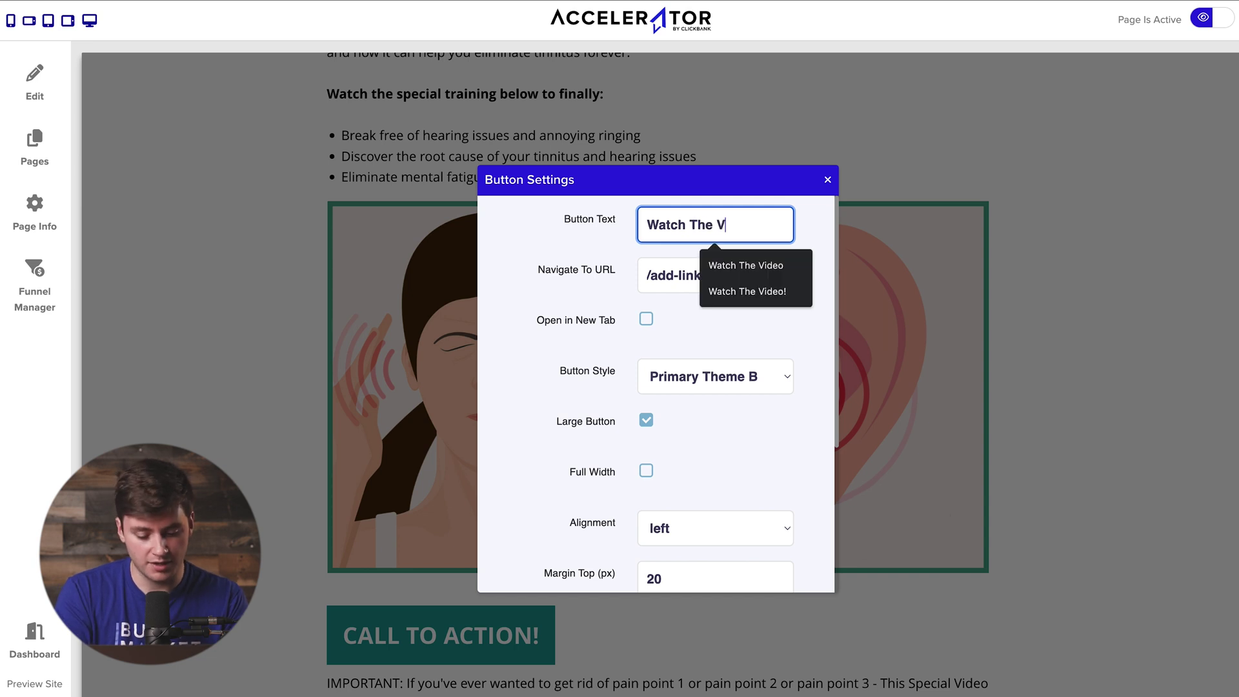
pyautogui.write('ideo!')
pyautogui.click(693, 276)
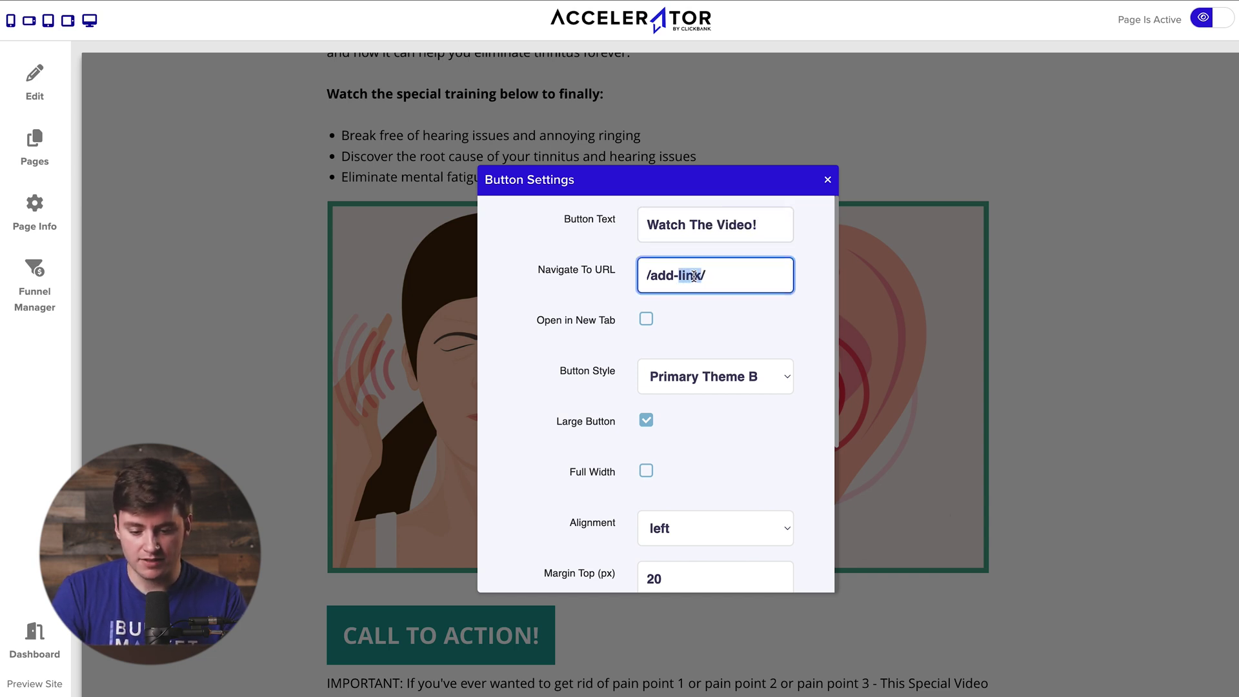
pyautogui.click(651, 275)
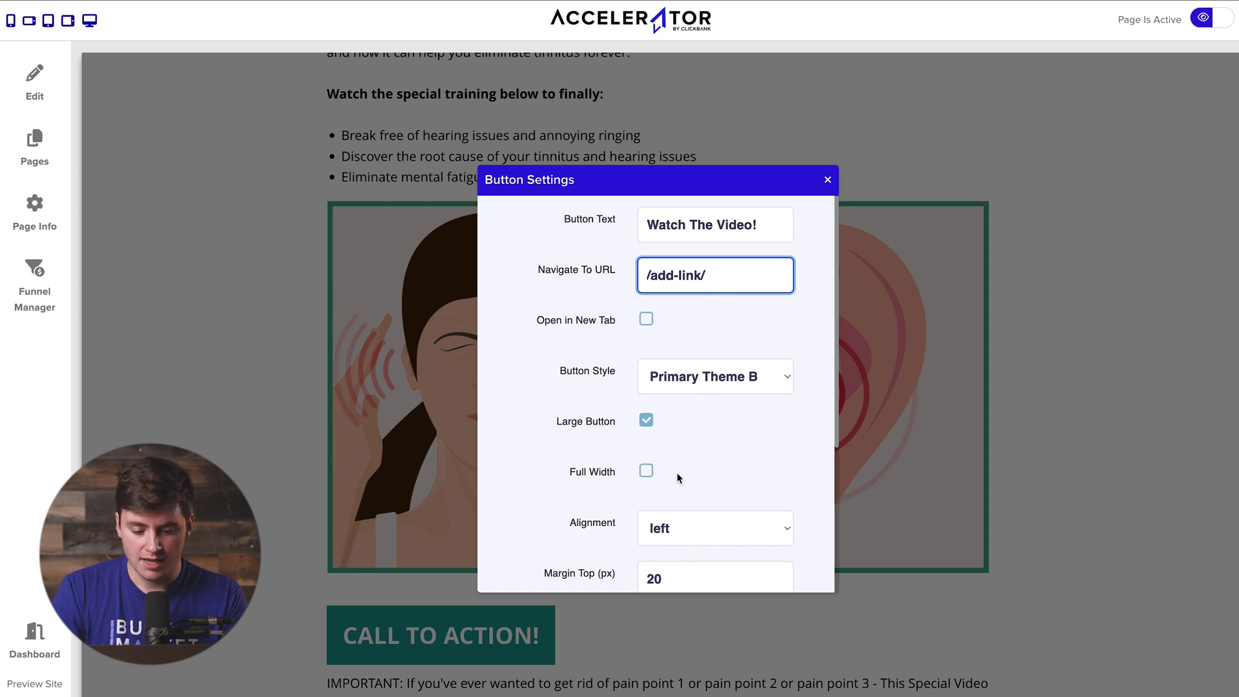
# Align the video button to the center with a bottom margin of 10 px, save its settings and close them
pyautogui.scroll(-3, 669, 493)
pyautogui.click(664, 411)
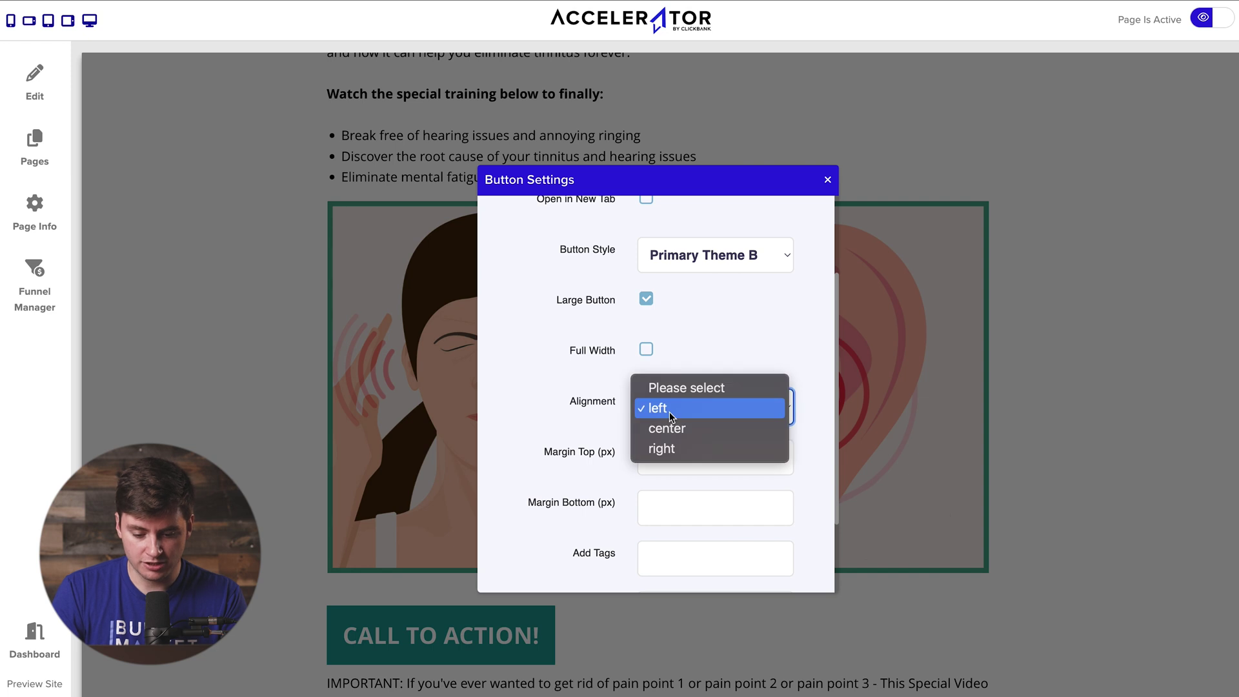
pyautogui.click(669, 427)
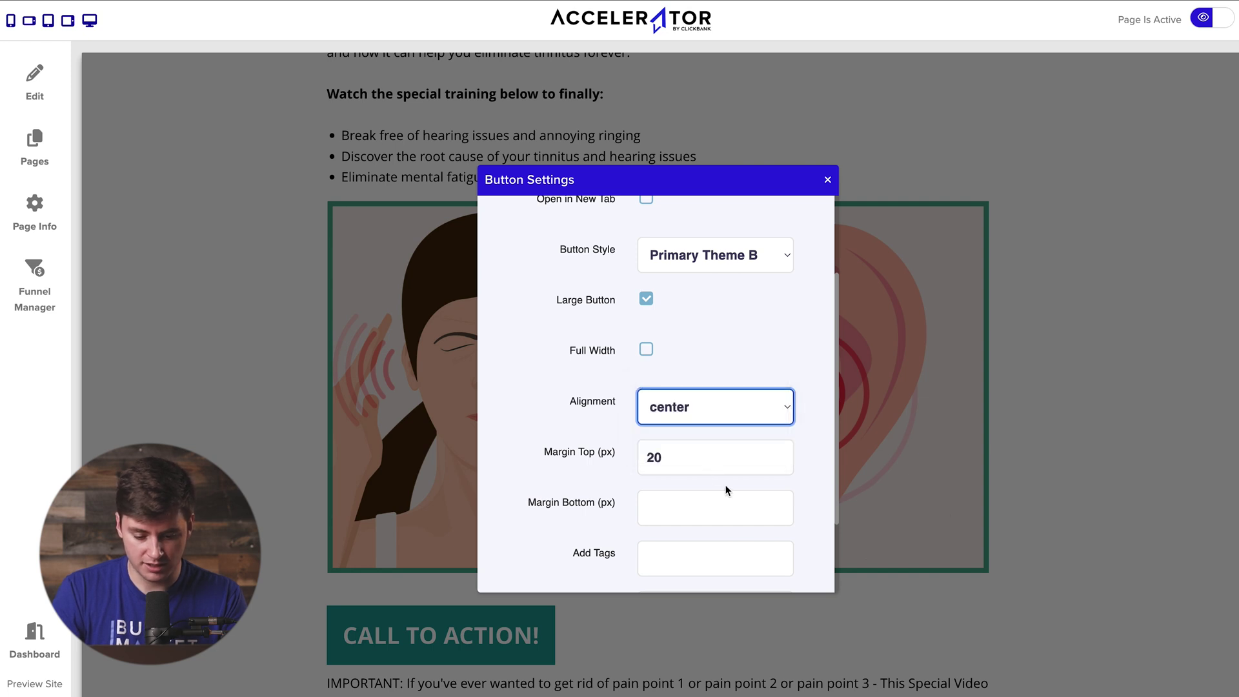
pyautogui.click(705, 508)
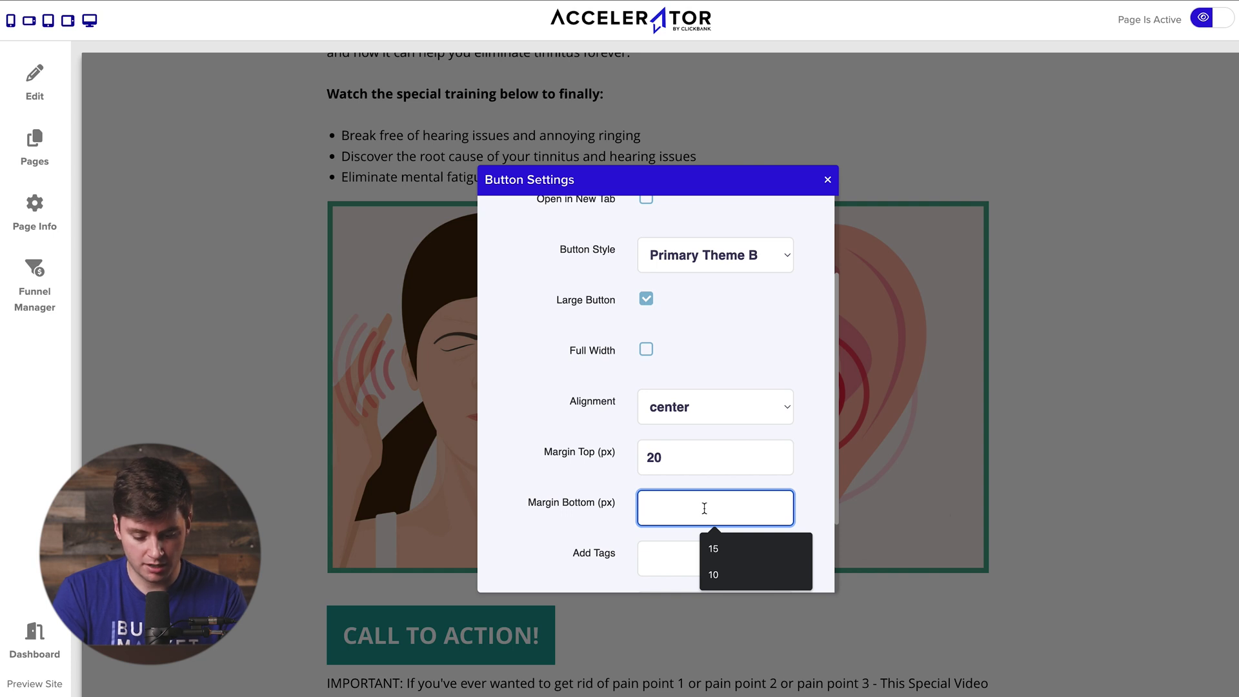
pyautogui.write('10')
pyautogui.scroll(-2, 638, 443)
pyautogui.click(638, 555)
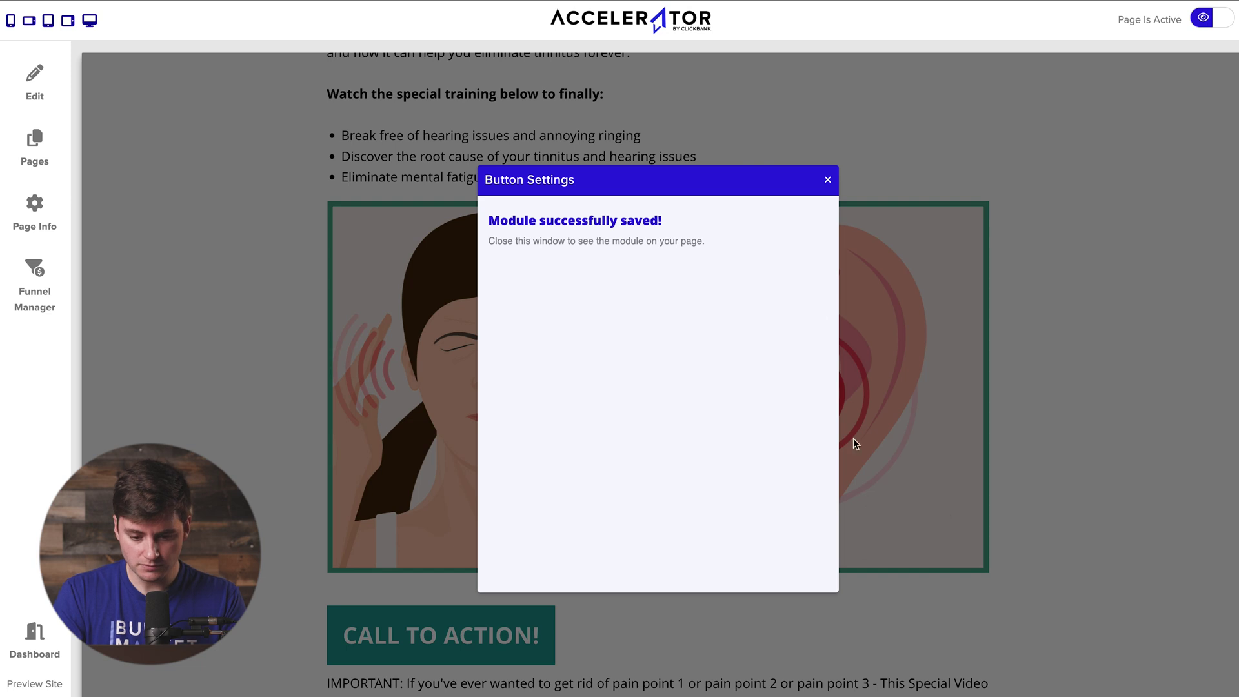
pyautogui.click(828, 183)
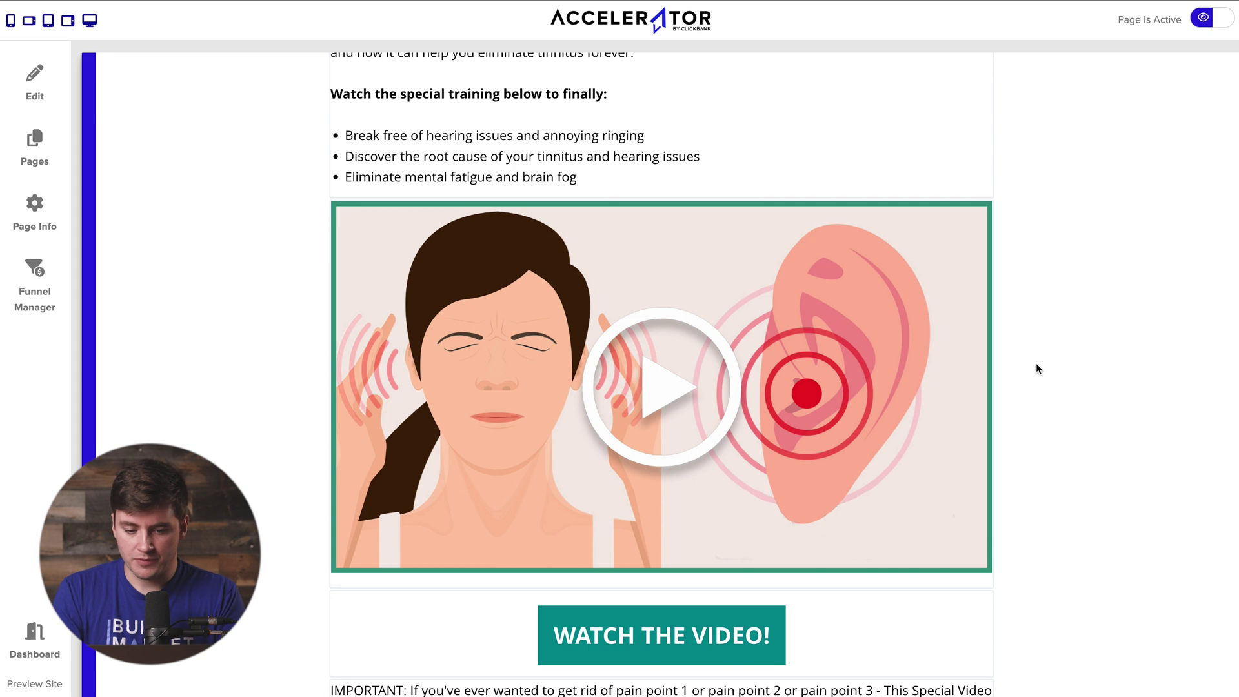
# Add a Button module between the bulleted benefit list and the video image
pyautogui.scroll(12, 1036, 363)
pyautogui.scroll(2, 1036, 363)
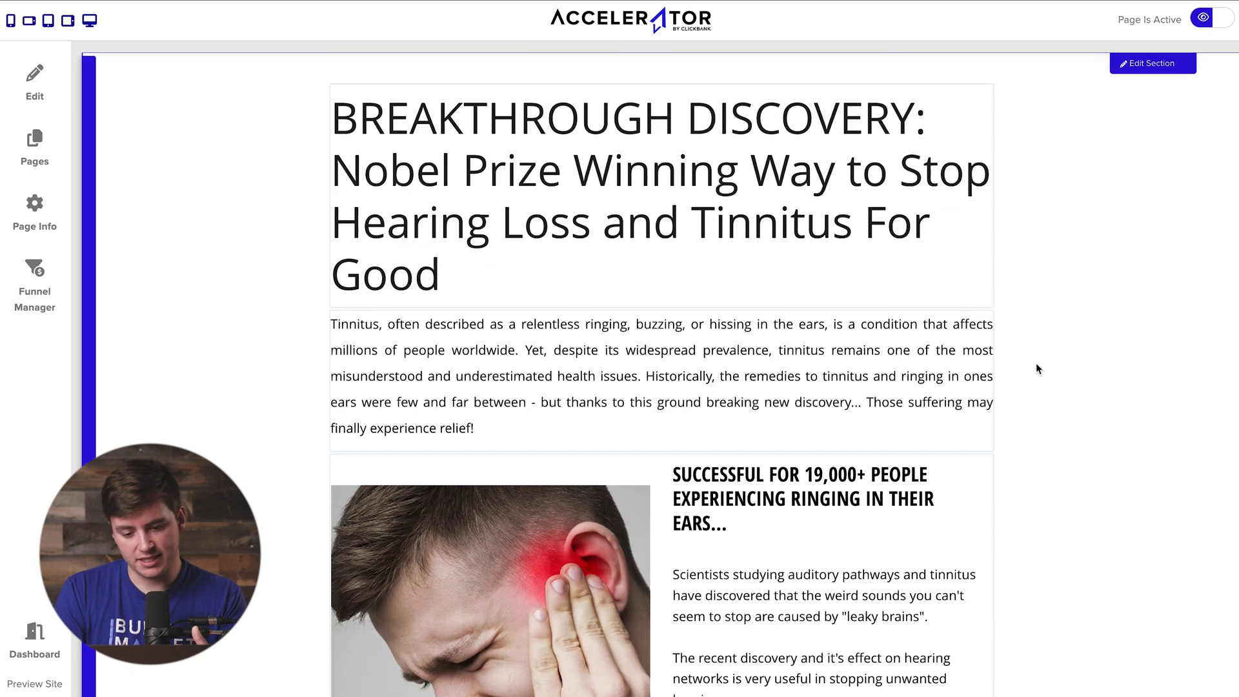
pyautogui.scroll(-9, 1036, 362)
pyautogui.scroll(9, 1036, 363)
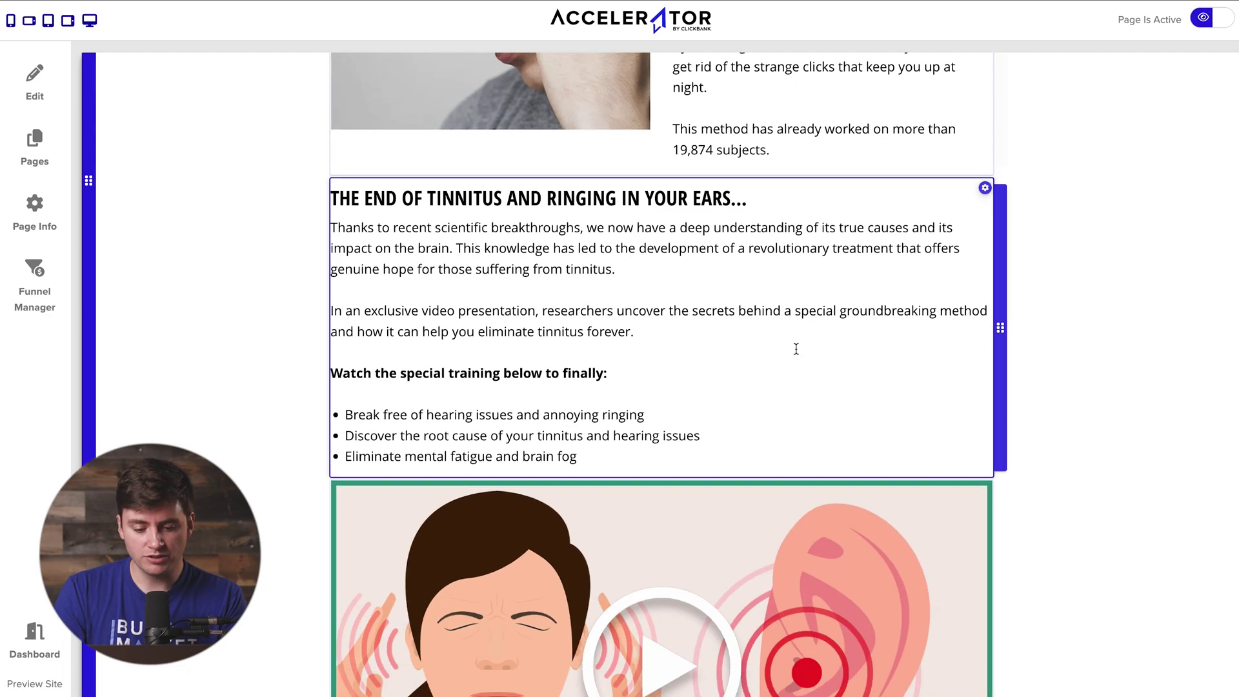
pyautogui.scroll(-5, 797, 351)
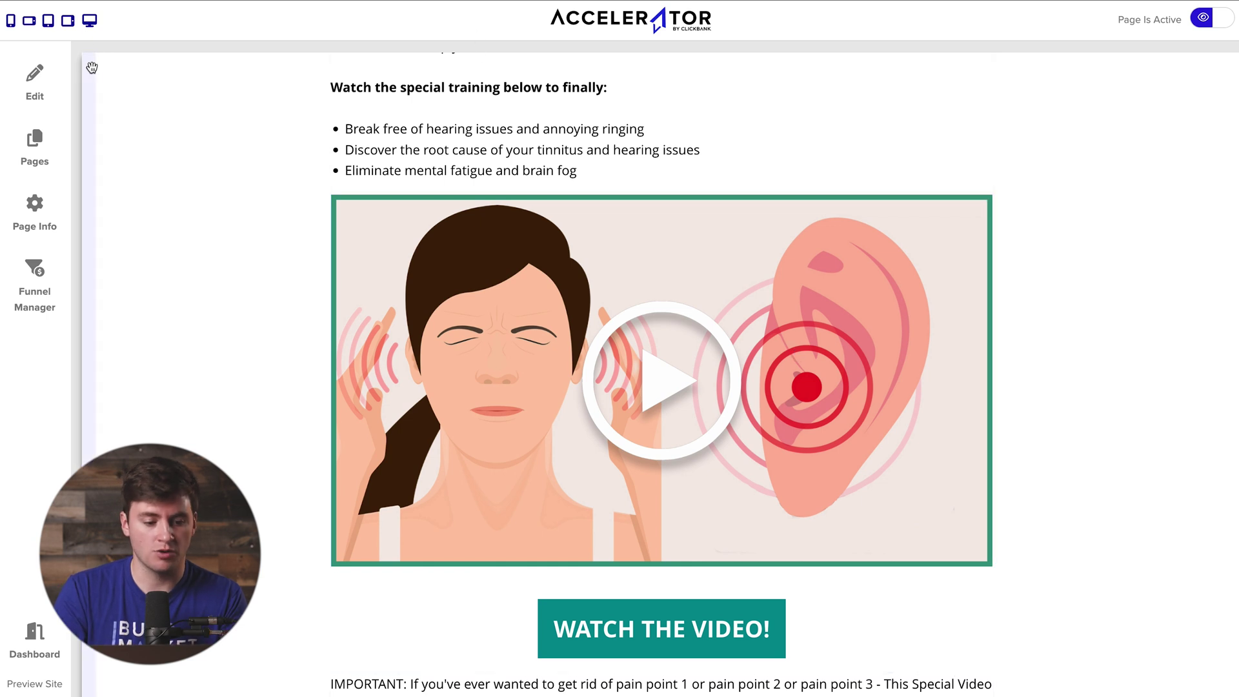
pyautogui.click(32, 85)
pyautogui.click(122, 111)
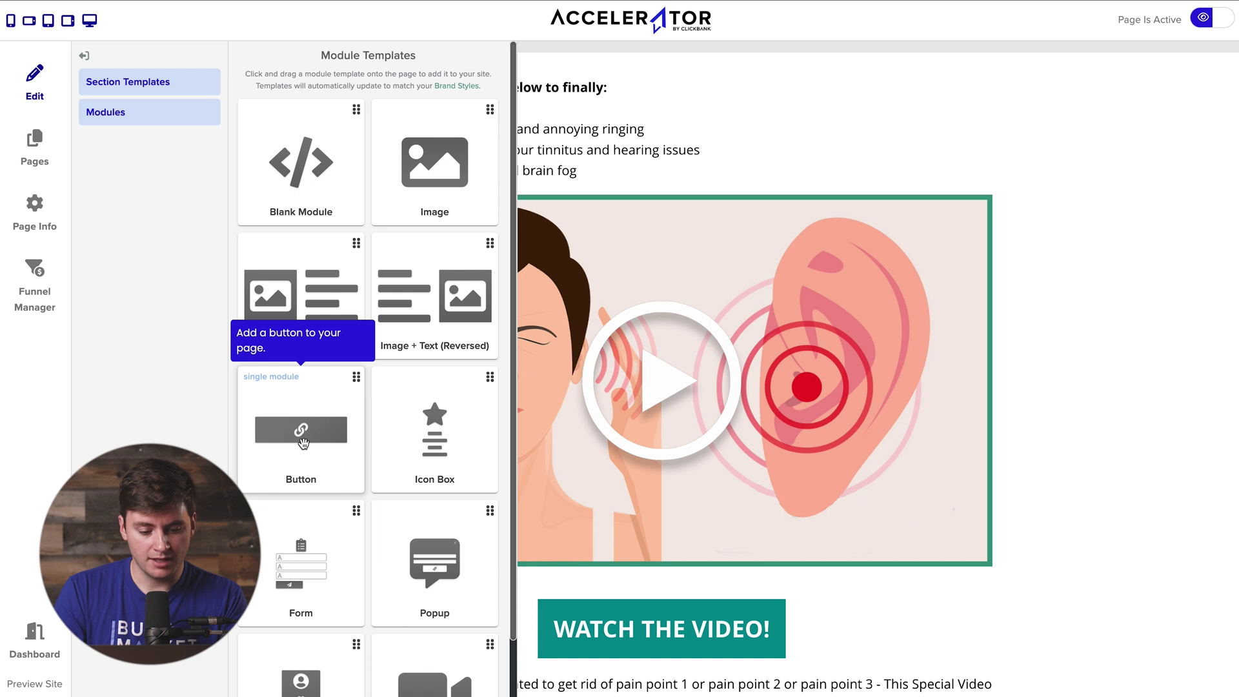
pyautogui.moveTo(302, 434); pyautogui.dragTo(633, 462)
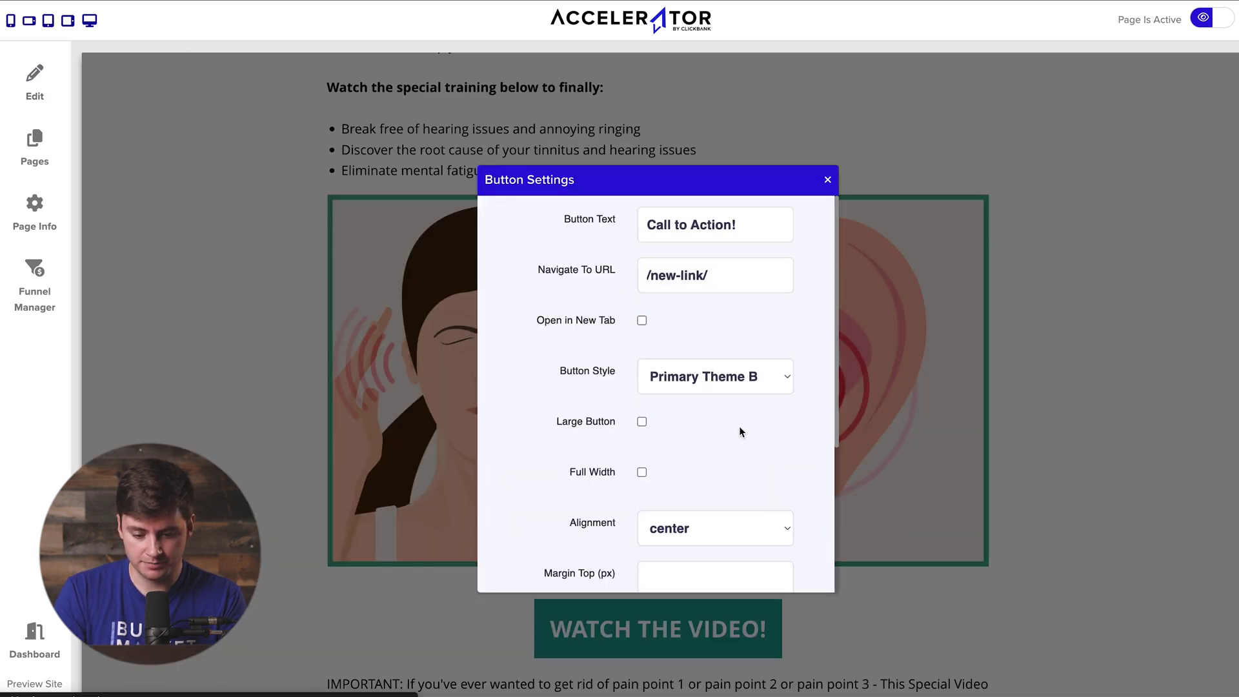
# Set the new button's text to "Learn How To Get Rid Of Tinnitus And Ringing FOR GOOD...", make it full width and save it
pyautogui.click(728, 230)
pyautogui.tripleClick(728, 230)
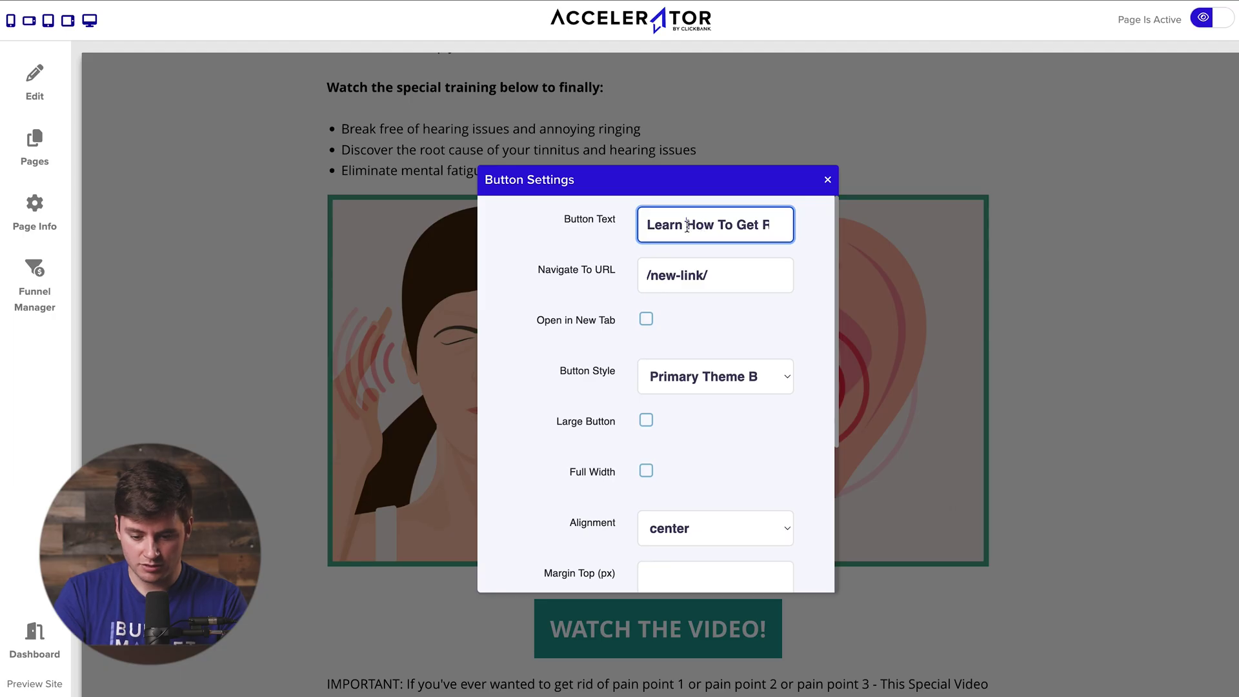
pyautogui.hotkey('ctrl', 'a')
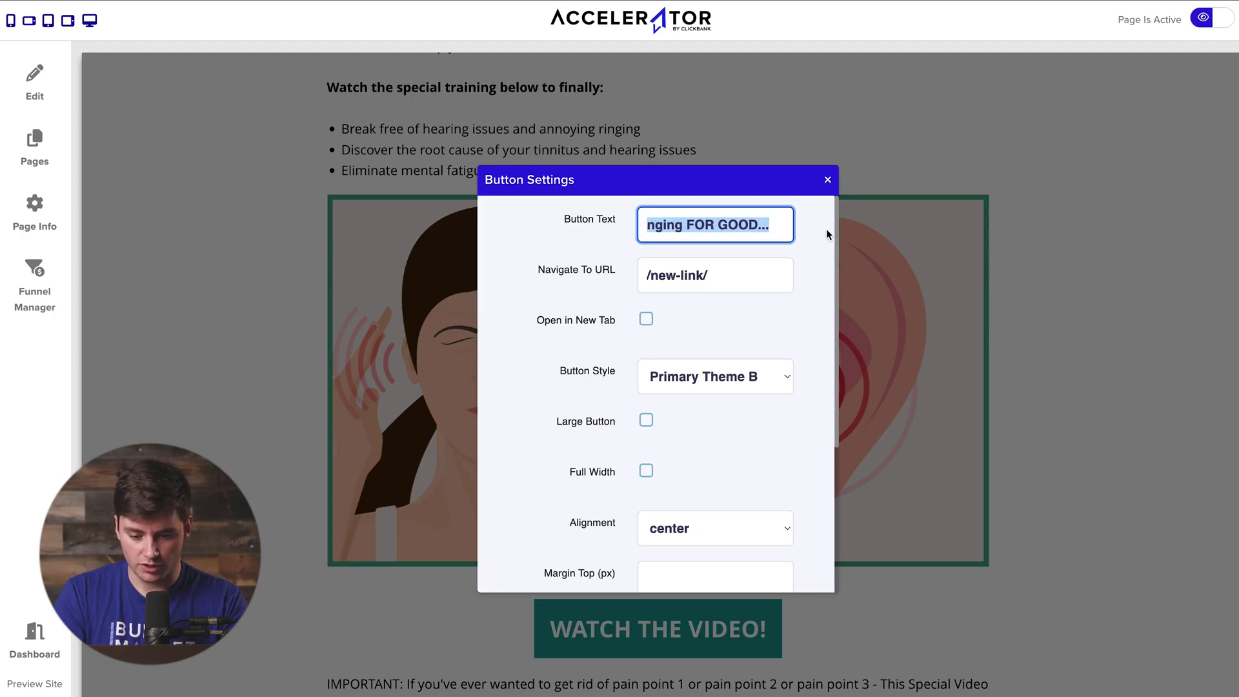
pyautogui.scroll(-3, 705, 438)
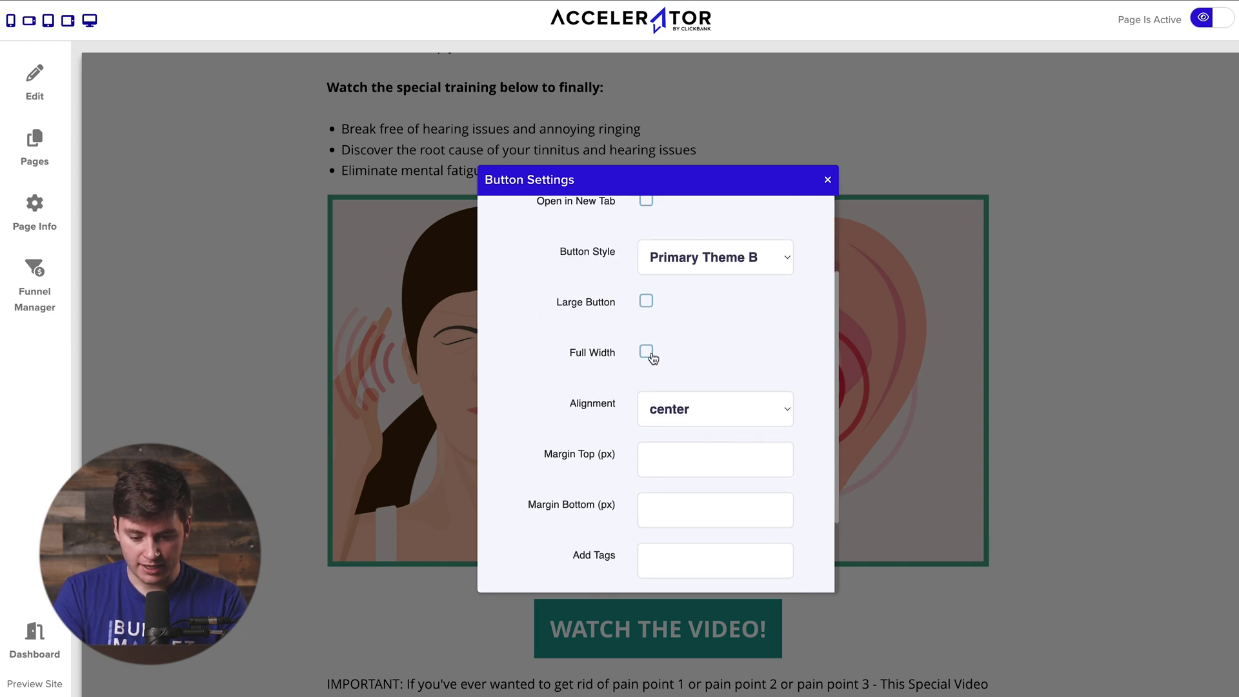
pyautogui.scroll(-3, 671, 362)
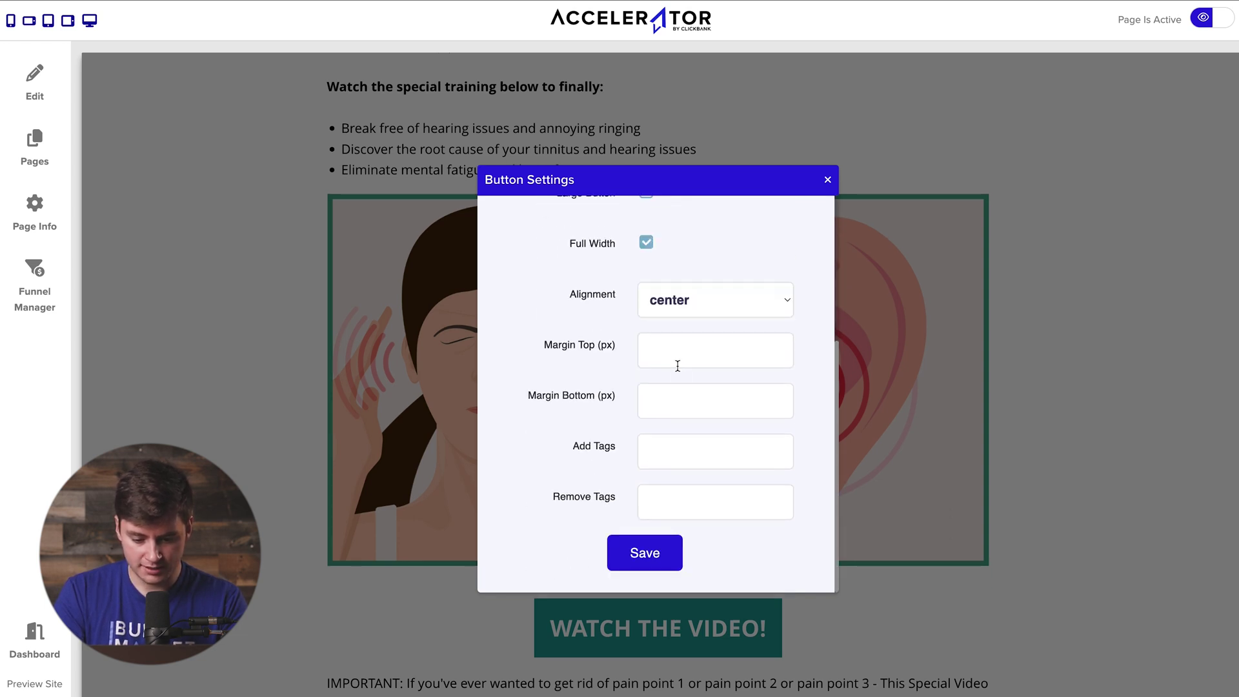
pyautogui.click(659, 550)
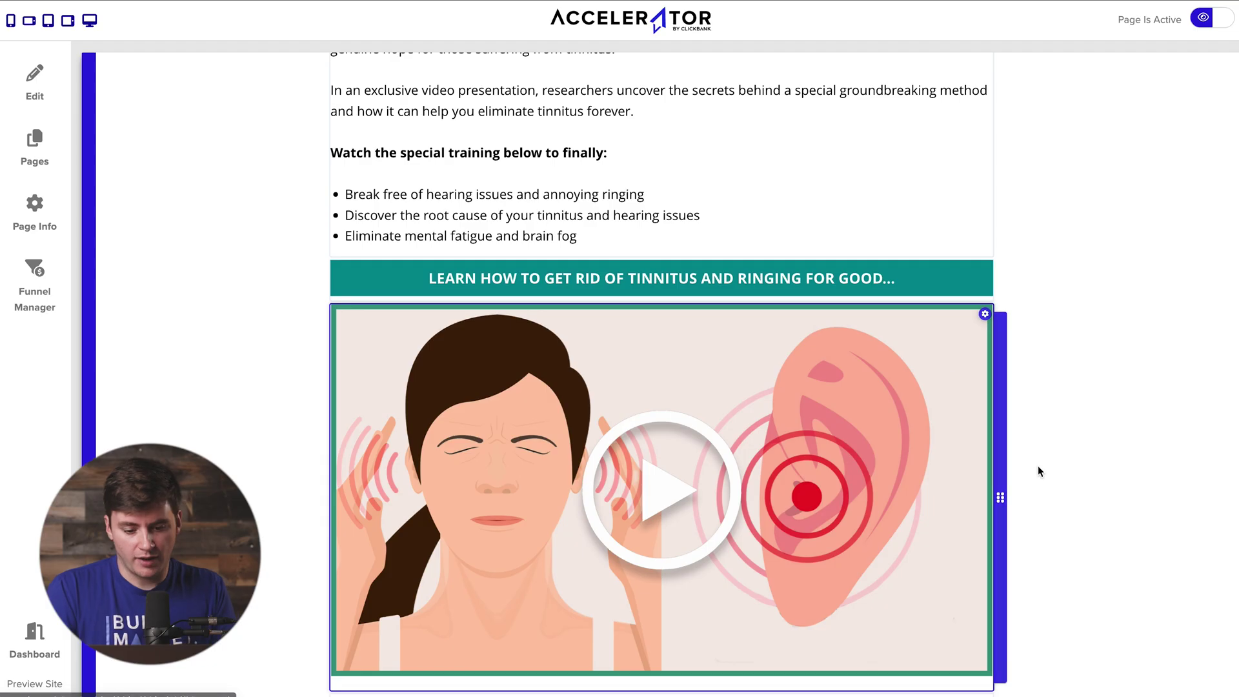
# Review the advertorial from its headline and intro copy down to the video image and the buttons around it
pyautogui.scroll(-3, 1066, 411)
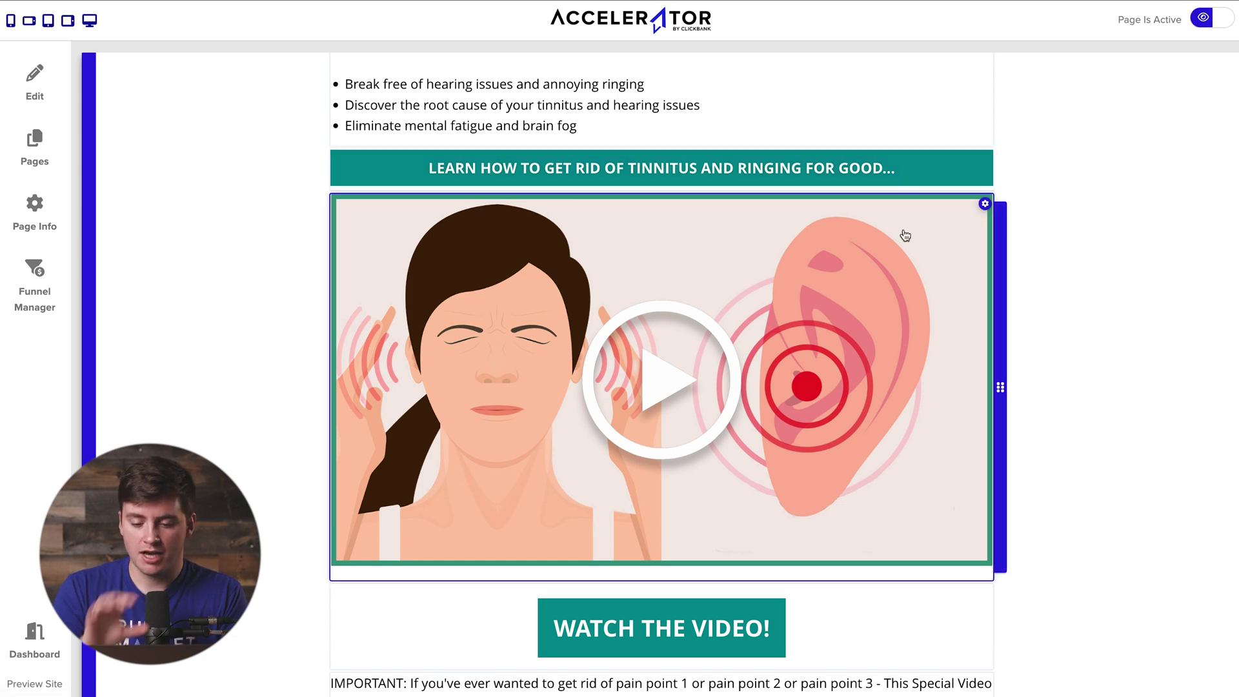
pyautogui.scroll(7, 903, 232)
pyautogui.scroll(-7, 902, 232)
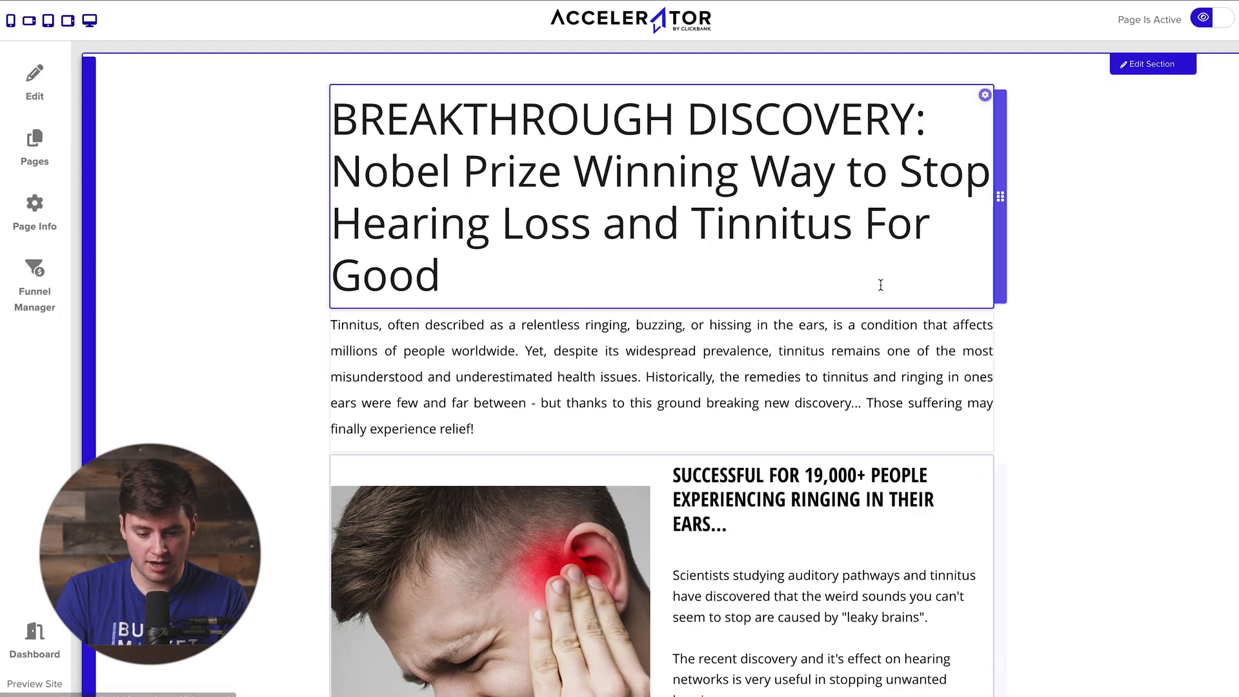
pyautogui.scroll(-12, 881, 284)
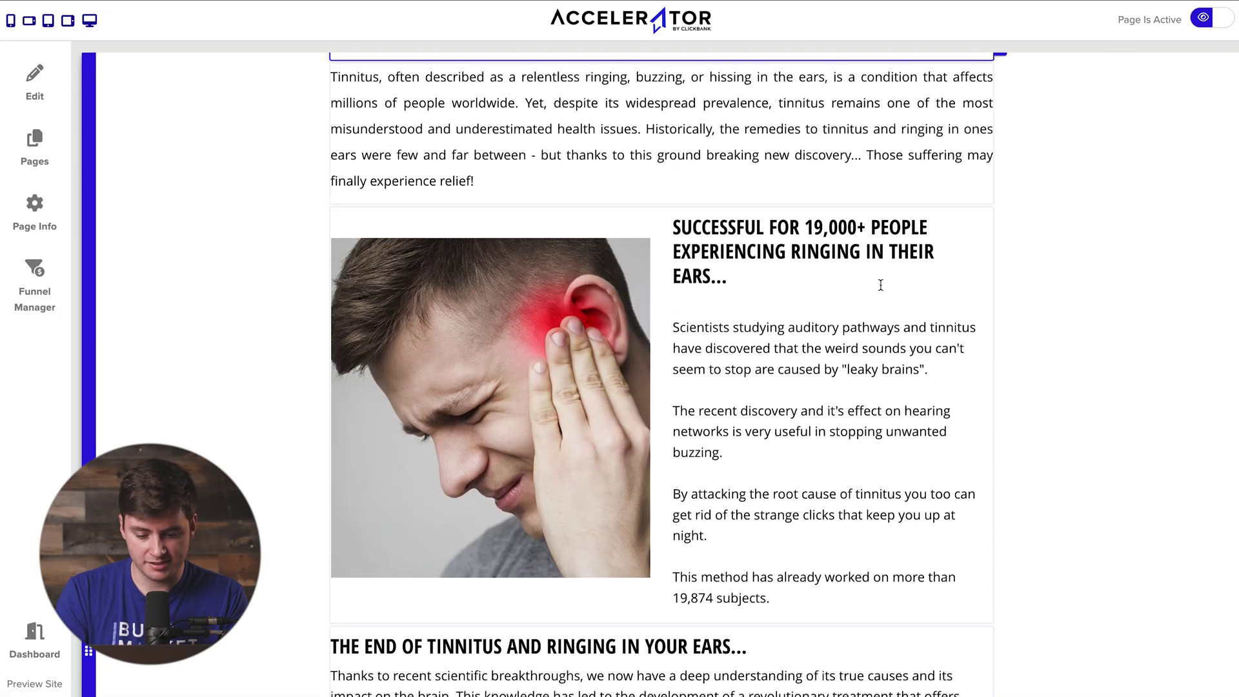
pyautogui.scroll(-3, 881, 285)
pyautogui.scroll(12, 881, 195)
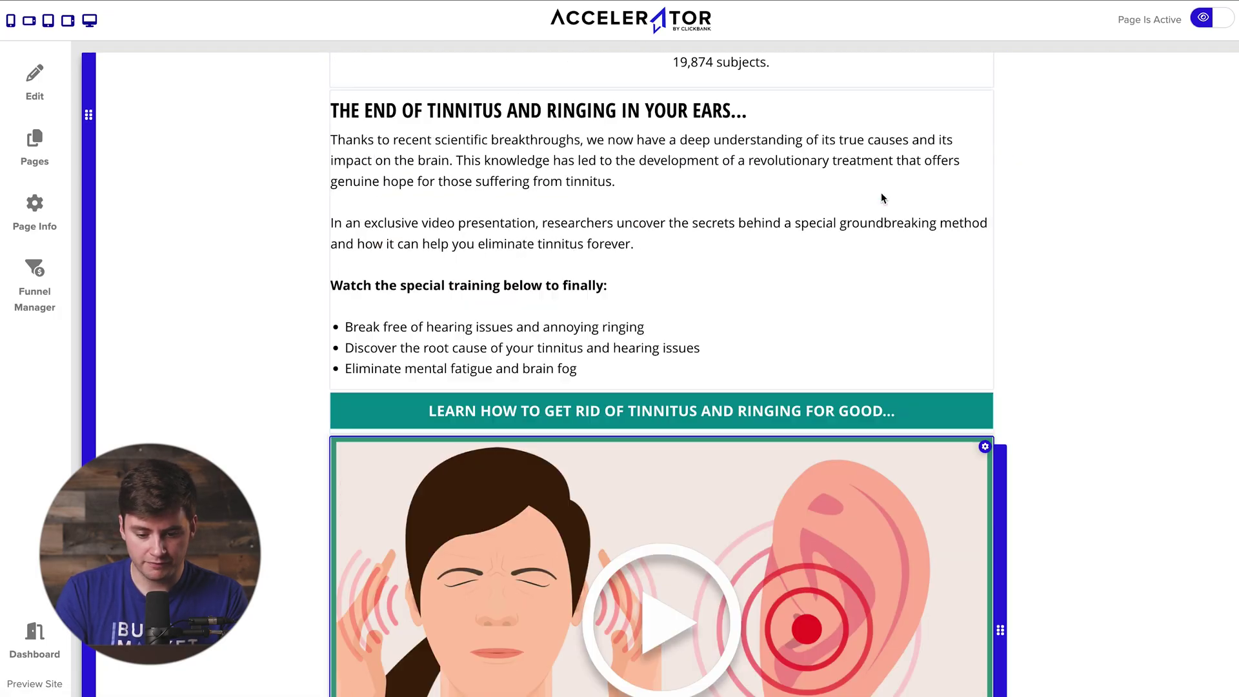
pyautogui.scroll(-6, 881, 192)
pyautogui.scroll(-6, 880, 192)
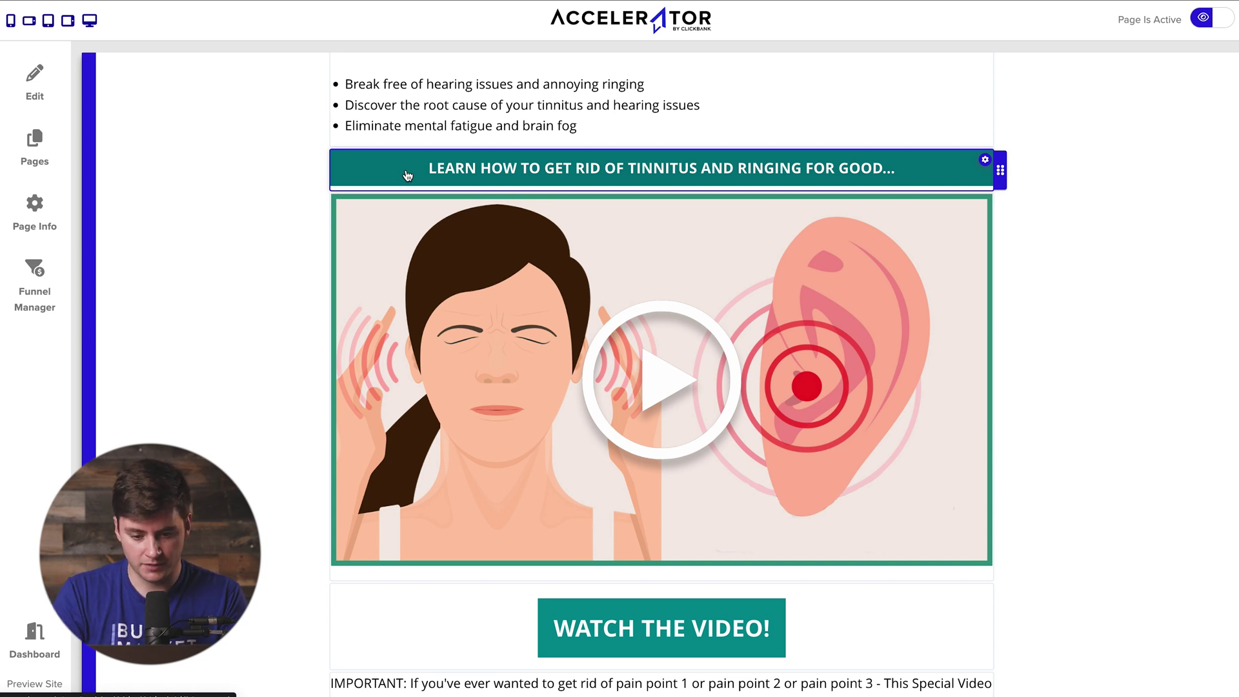
pyautogui.scroll(1, 408, 176)
pyautogui.scroll(4, 407, 175)
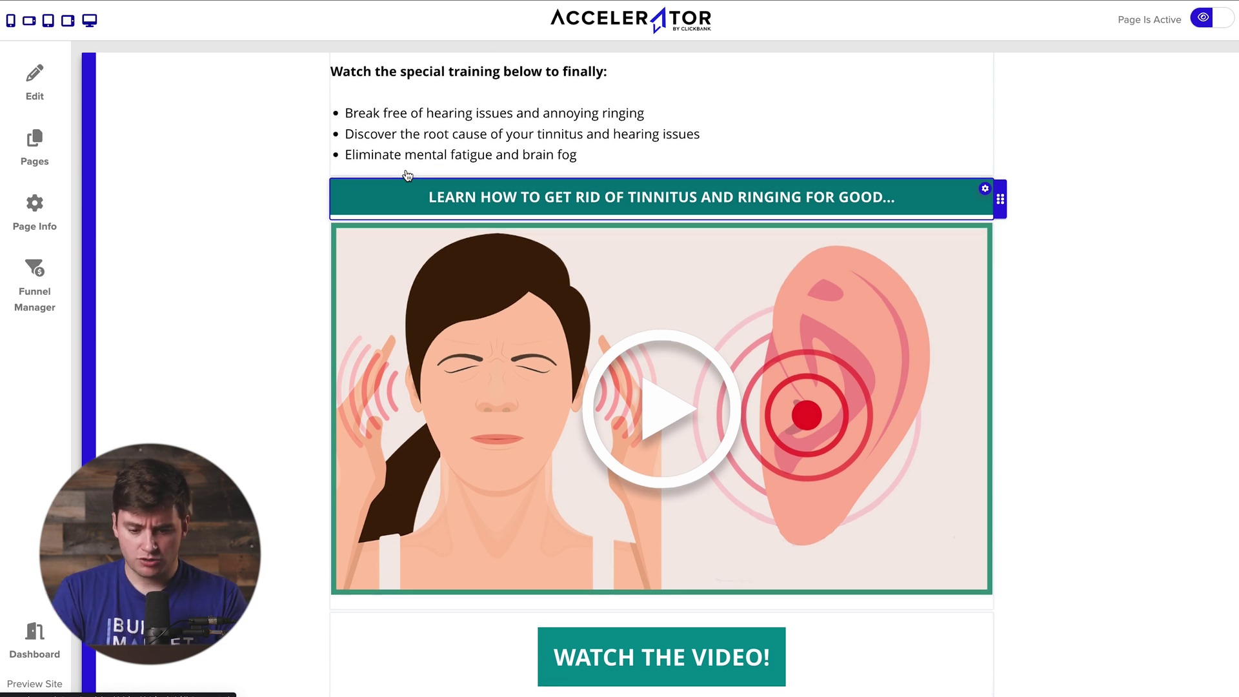
pyautogui.scroll(-5, 407, 175)
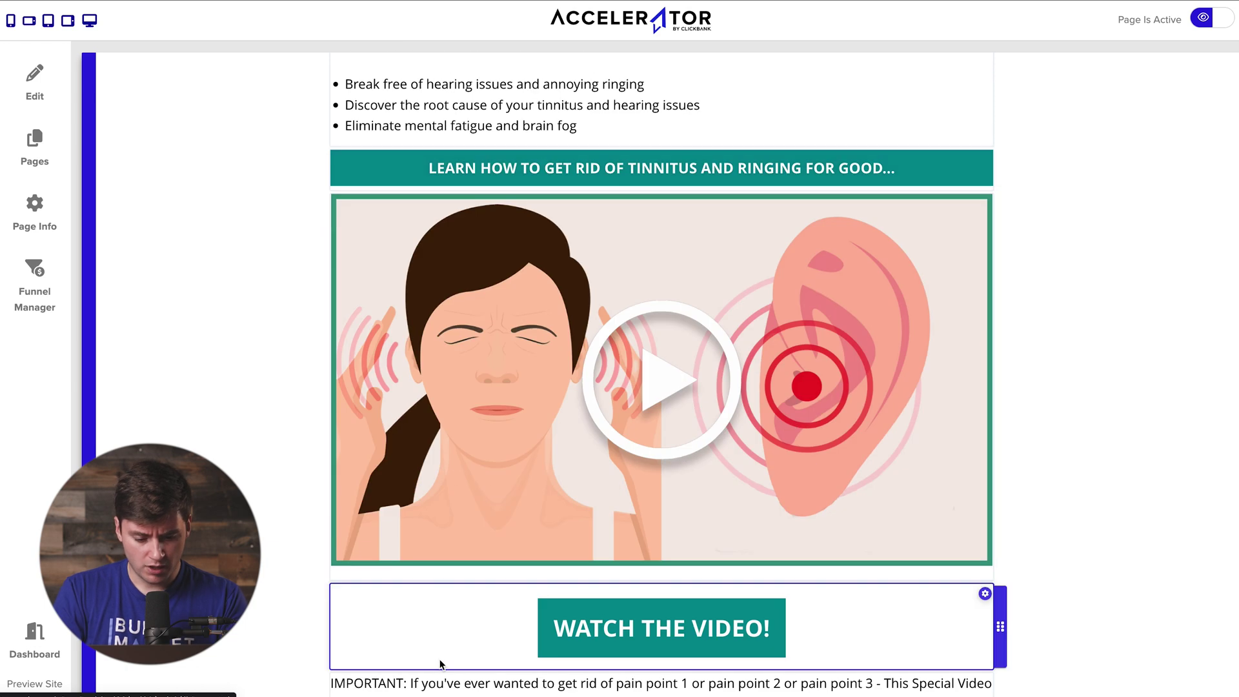
pyautogui.scroll(5, 462, 553)
pyautogui.scroll(13, 462, 554)
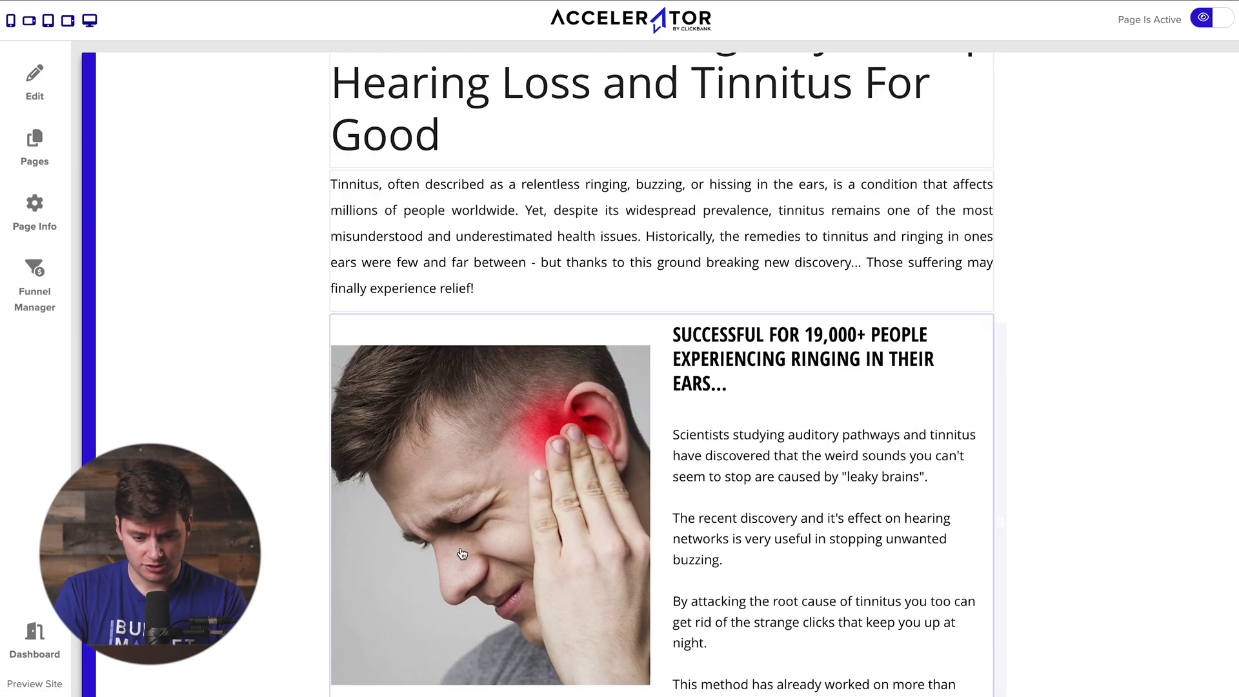
# Make the words "BREAKTHROUGH DISCOVERY:" at the start of the page headline bold
pyautogui.click(618, 129)
pyautogui.tripleClick(618, 129)
pyautogui.click(754, 129)
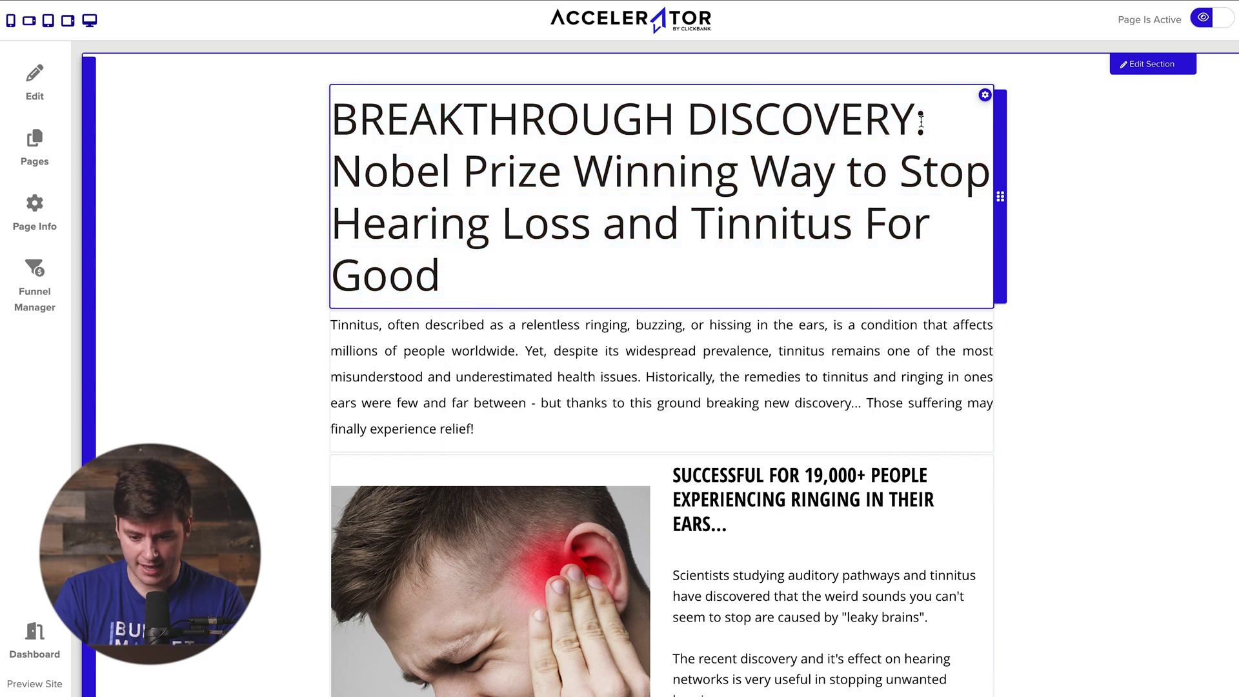
pyautogui.moveTo(930, 120); pyautogui.dragTo(336, 107)
pyautogui.click(457, 204)
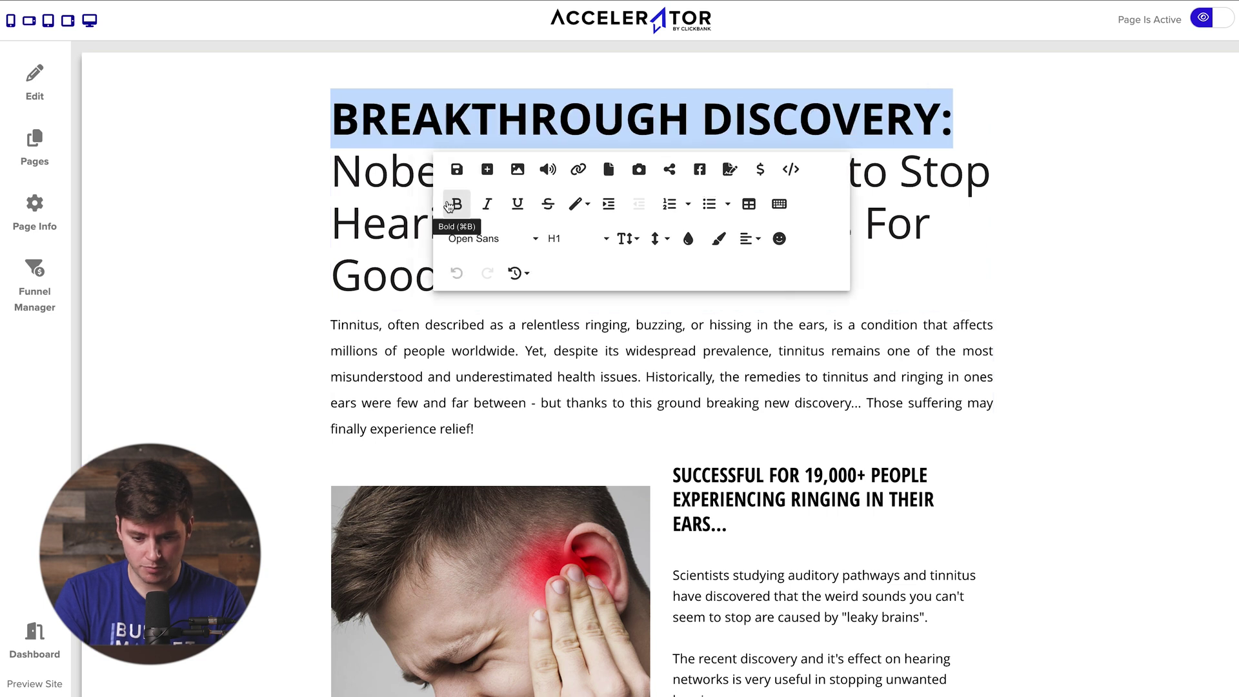
pyautogui.click(923, 158)
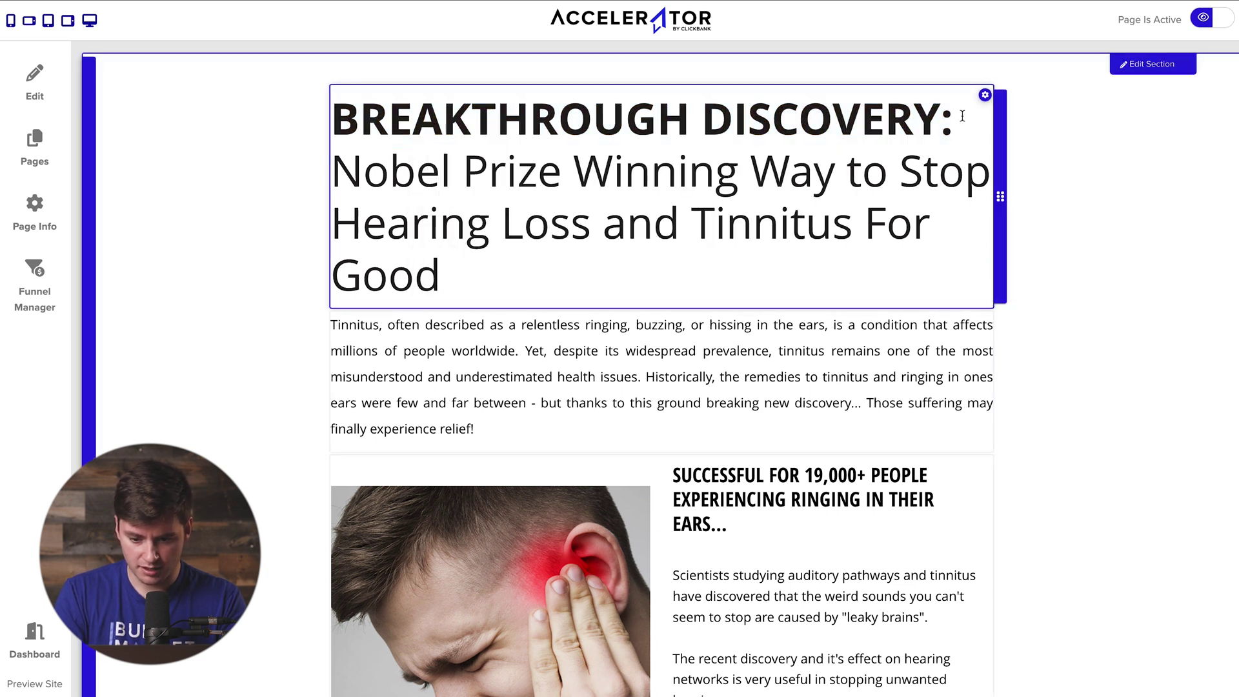
# Colour the words "BREAKTHROUGH DISCOVERY:" in the headline with the dark teal swatch
pyautogui.moveTo(957, 119); pyautogui.dragTo(550, 140)
pyautogui.moveTo(369, 129); pyautogui.dragTo(333, 123)
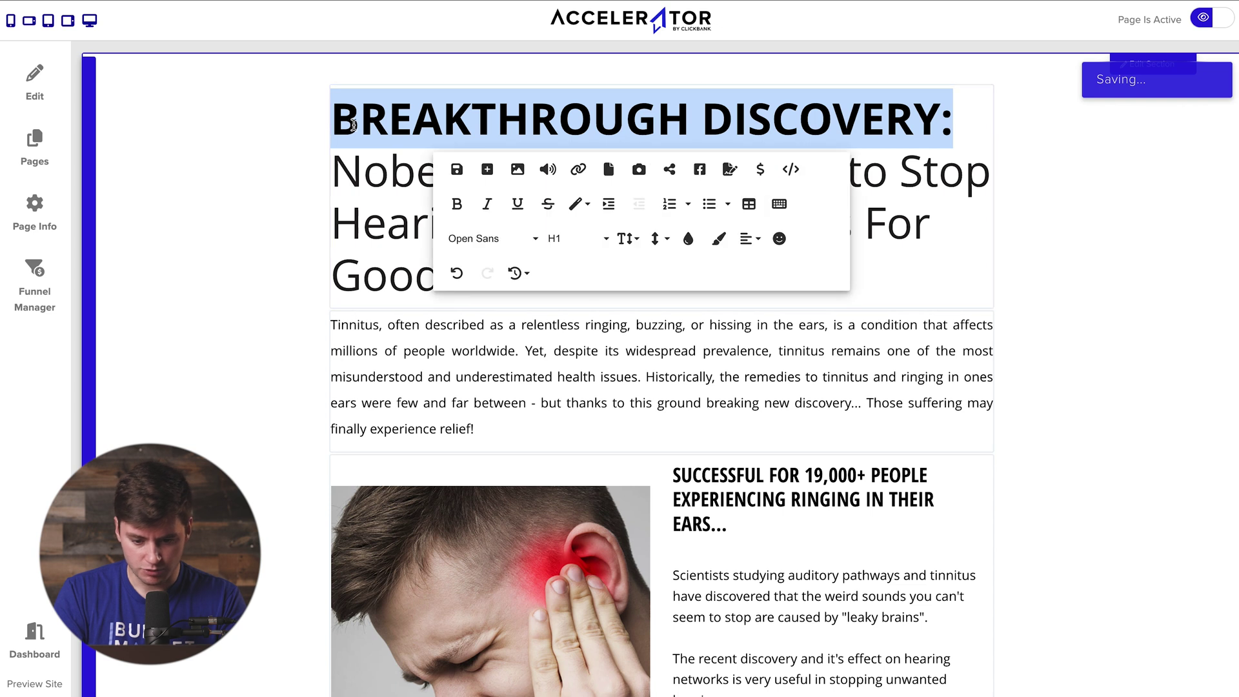
pyautogui.click(686, 238)
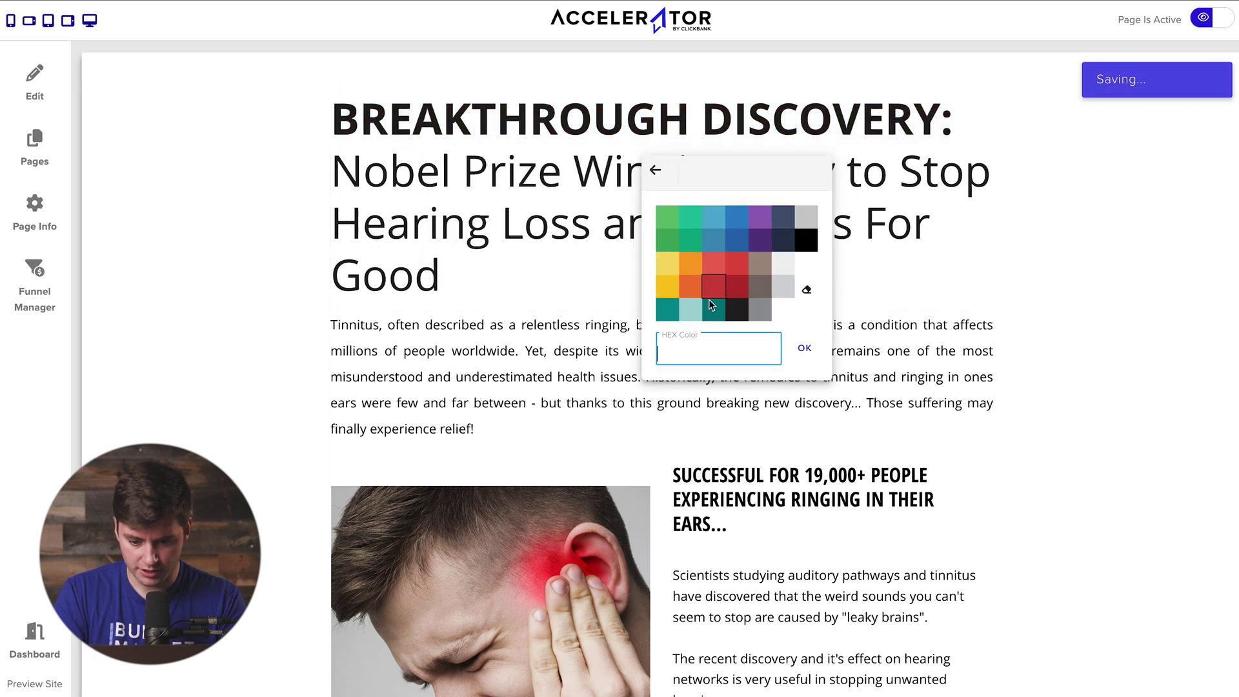
pyautogui.click(667, 314)
pyautogui.click(943, 204)
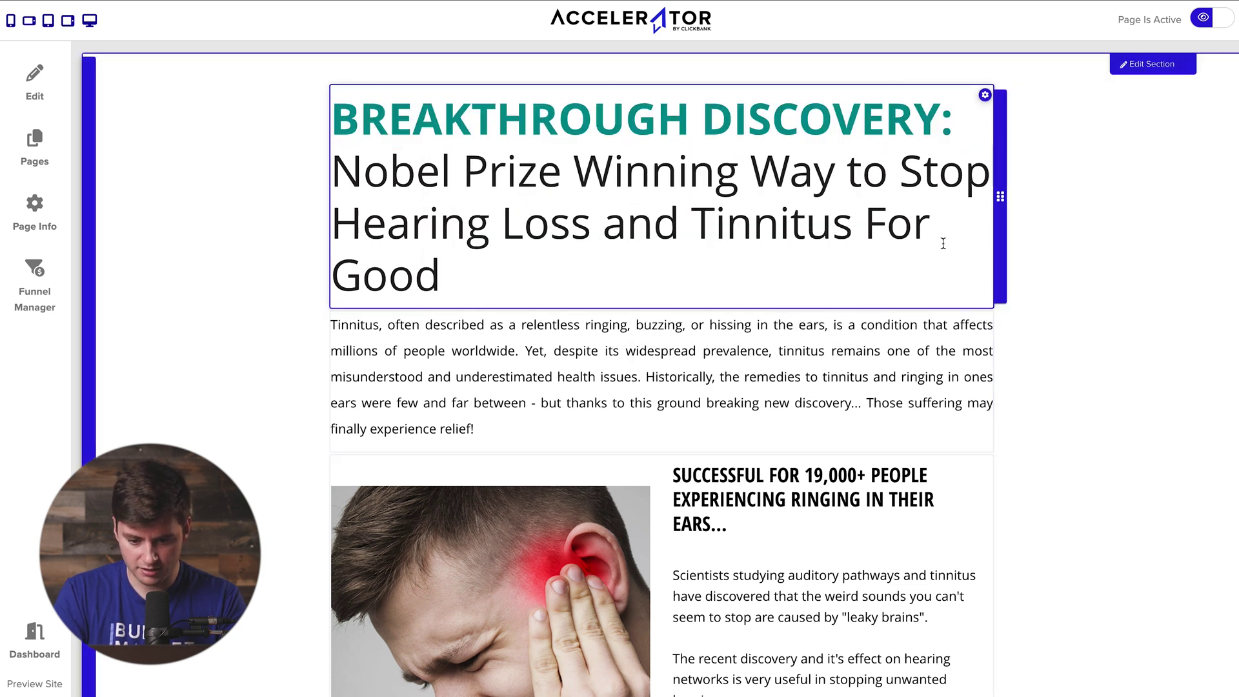
# Try the whole headline at font size 48 and at font size 36
pyautogui.moveTo(452, 276); pyautogui.dragTo(335, 123)
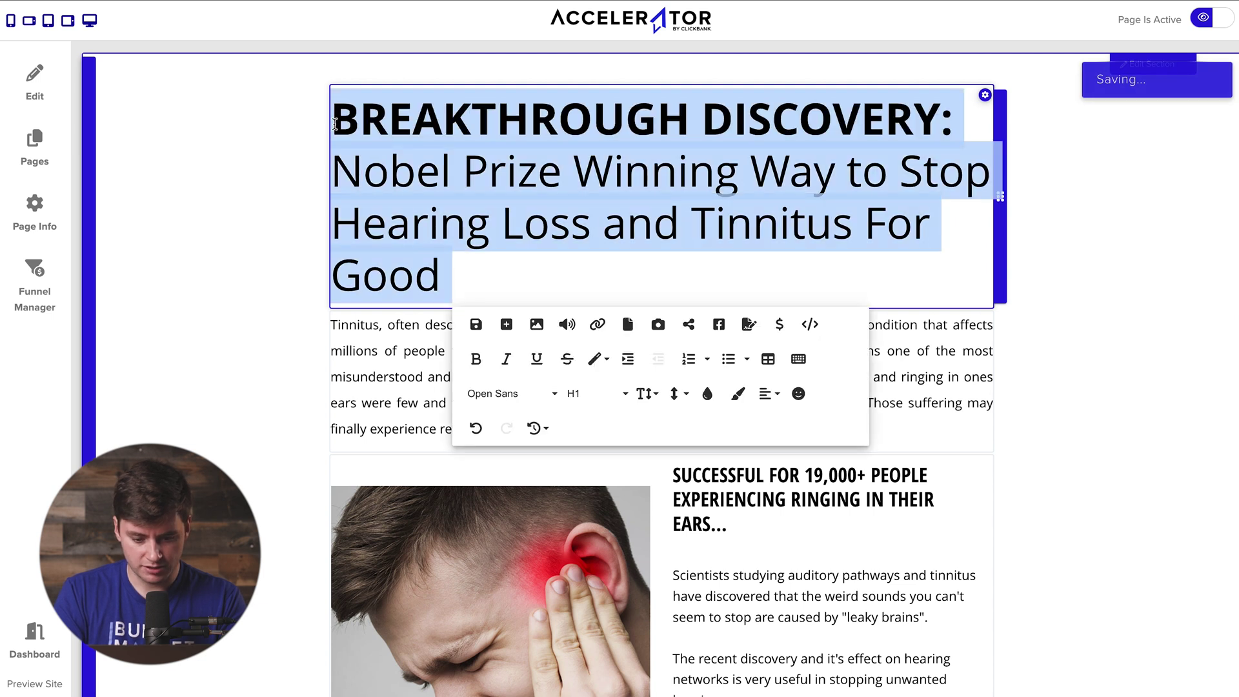
pyautogui.click(652, 400)
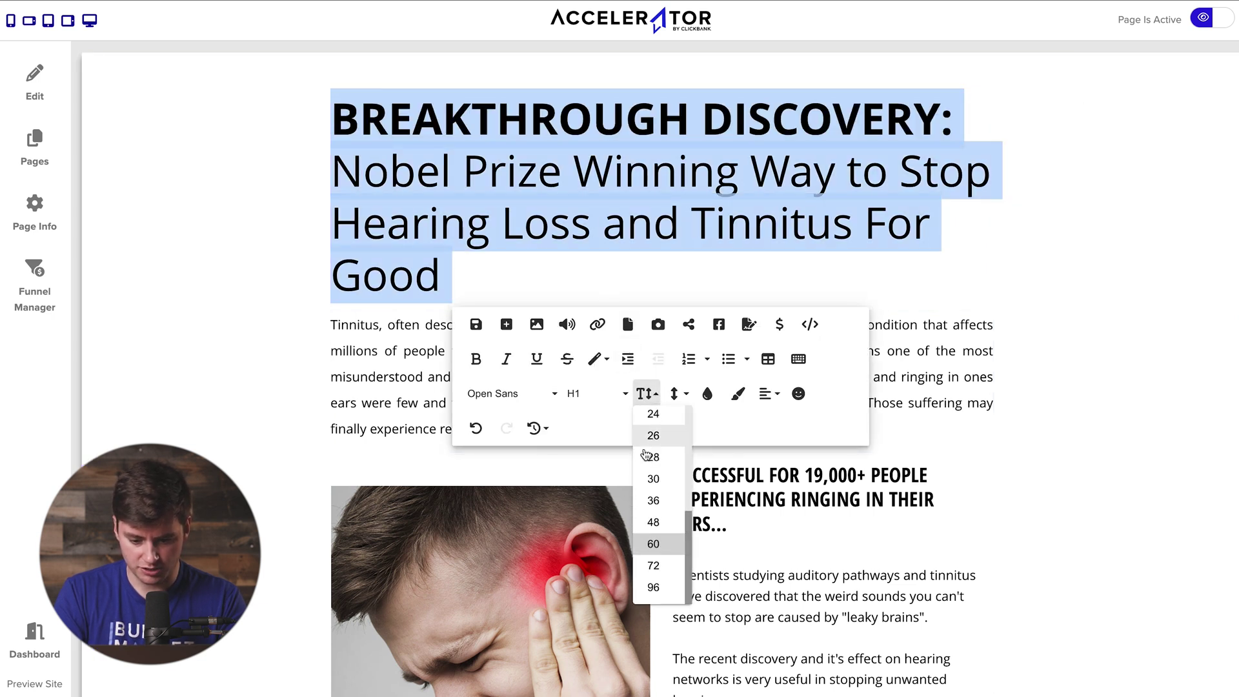
pyautogui.click(659, 523)
pyautogui.click(637, 340)
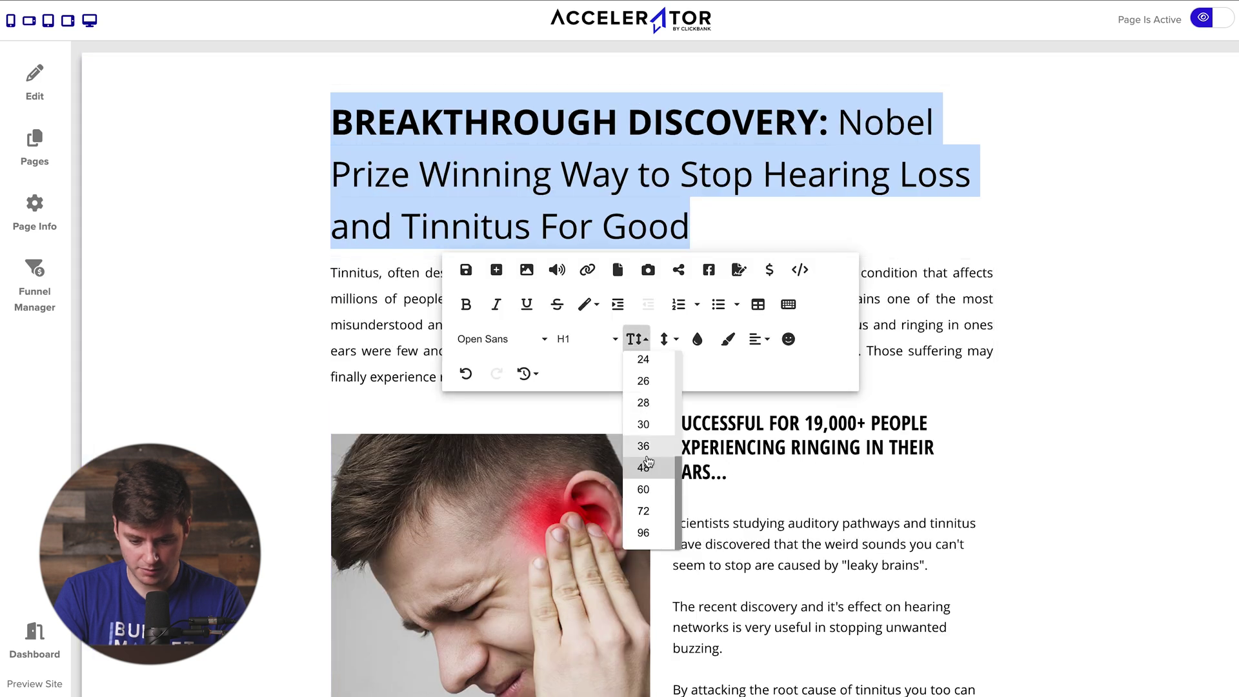
pyautogui.click(649, 470)
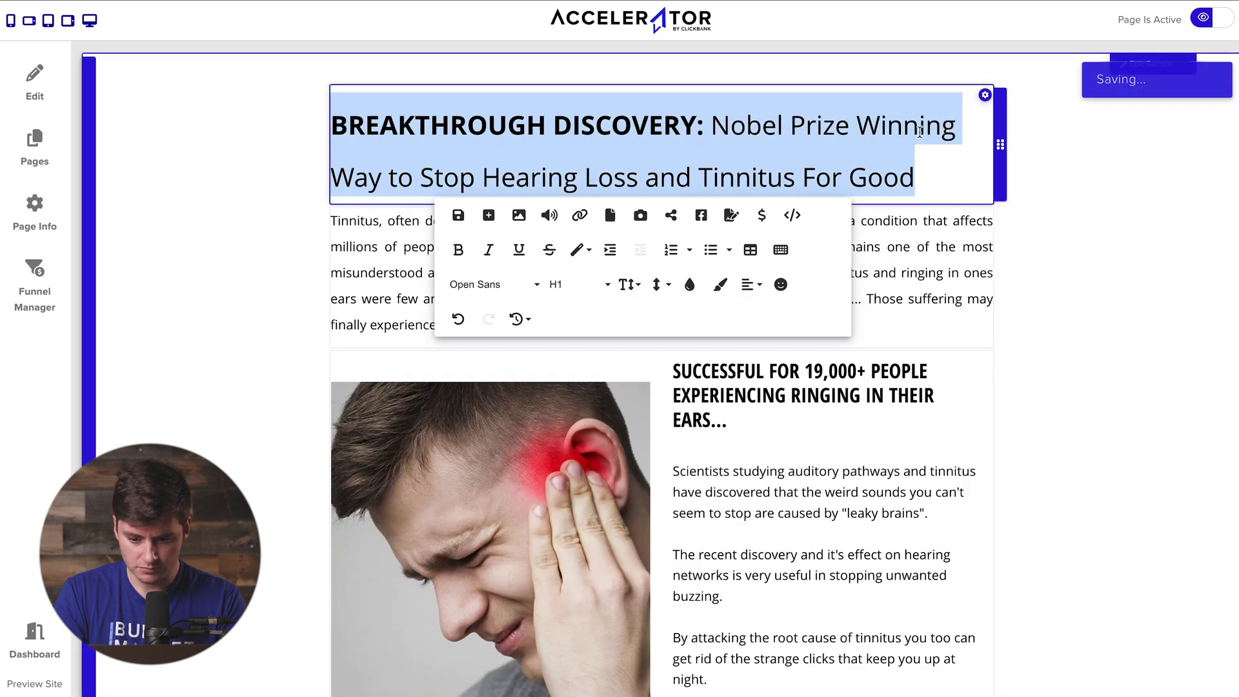
pyautogui.click(916, 162)
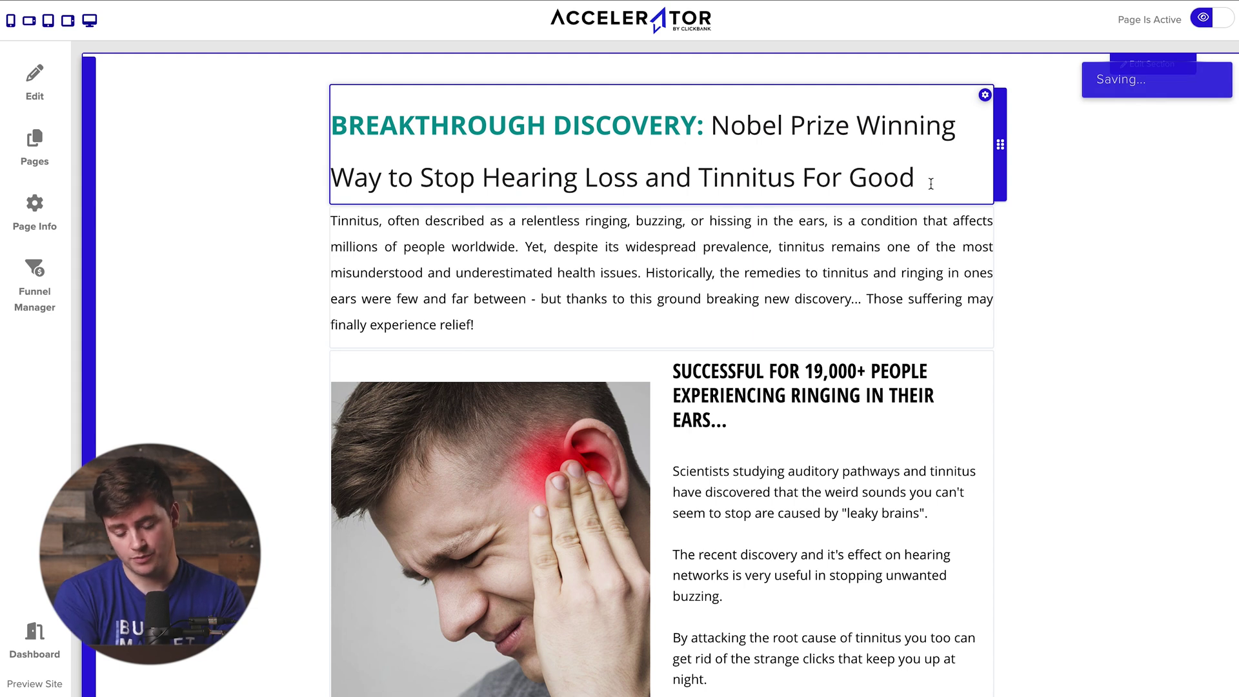
# Set the font size of the whole headline to 48
pyautogui.moveTo(947, 189); pyautogui.dragTo(329, 124)
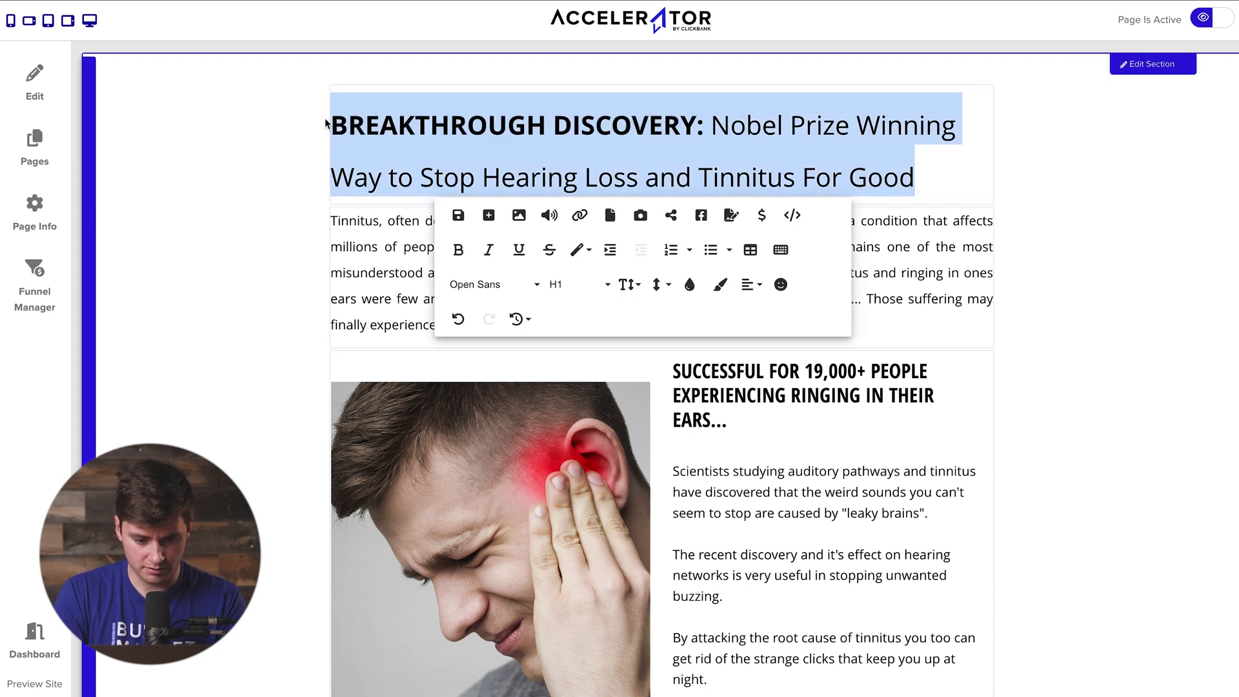
pyautogui.click(631, 281)
pyautogui.click(641, 413)
pyautogui.click(929, 225)
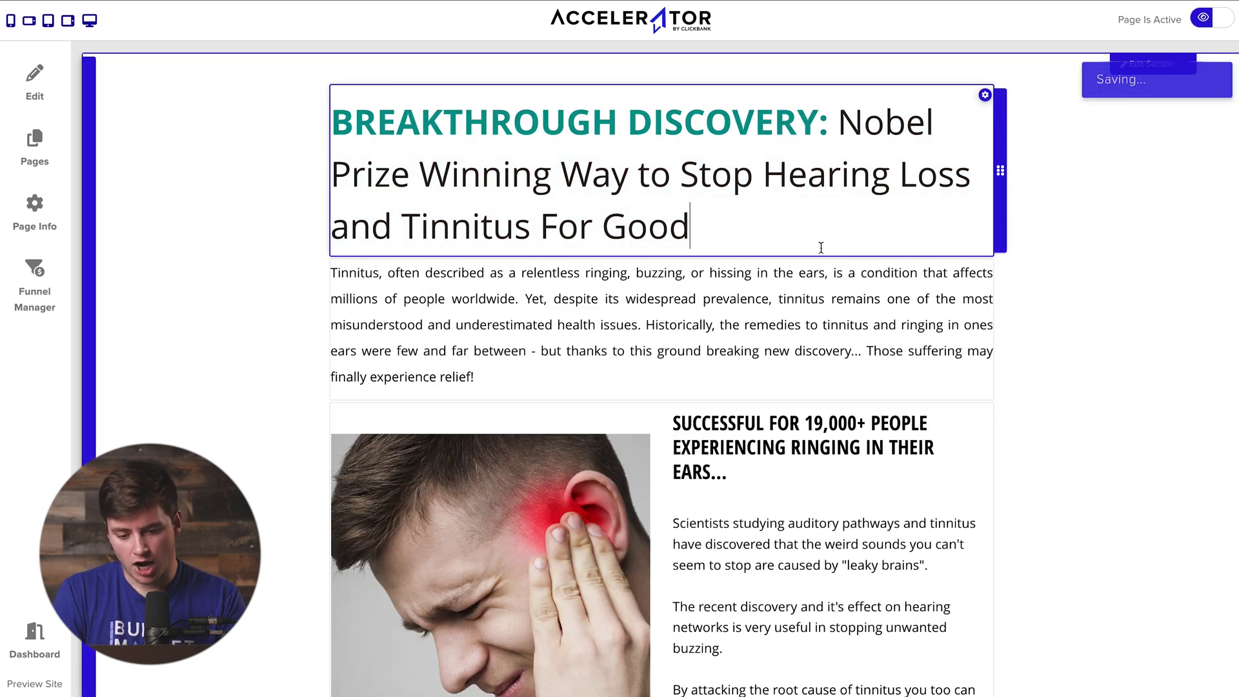
# Add "(Watch Now!)" in italics at the end of the headline, following "For Good"
pyautogui.write('(Watch Now')
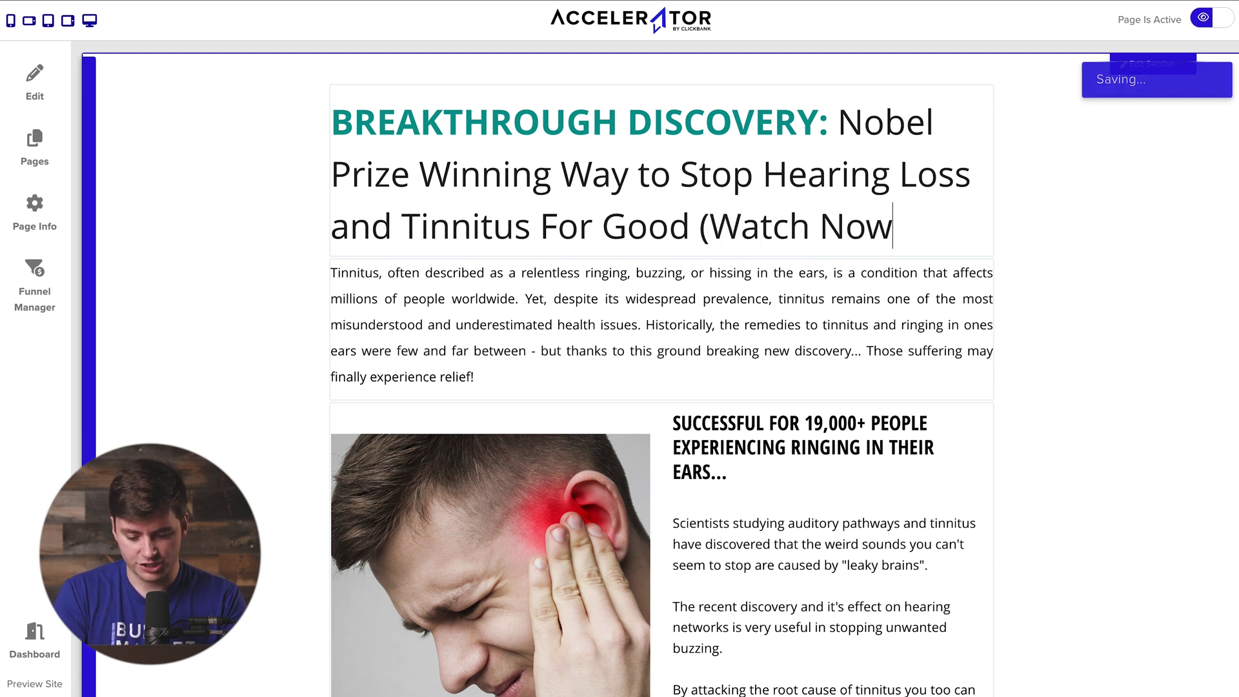
pyautogui.write('!)')
pyautogui.moveTo(911, 227); pyautogui.dragTo(697, 225)
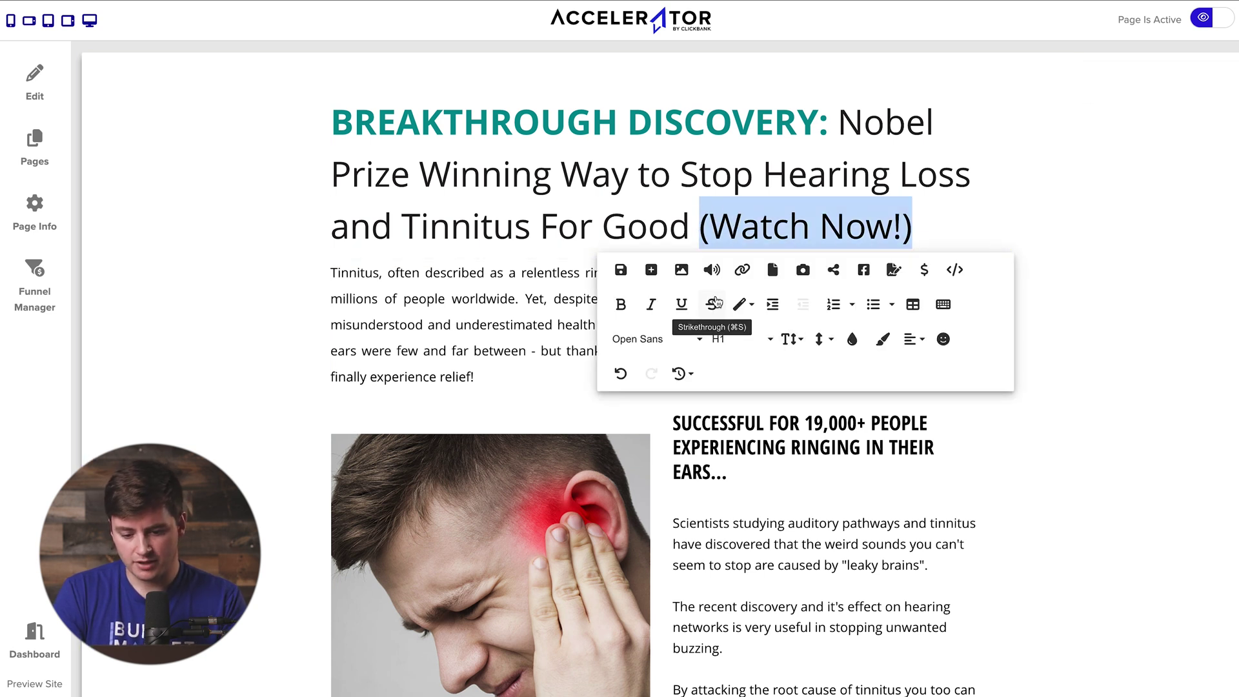
pyautogui.click(651, 304)
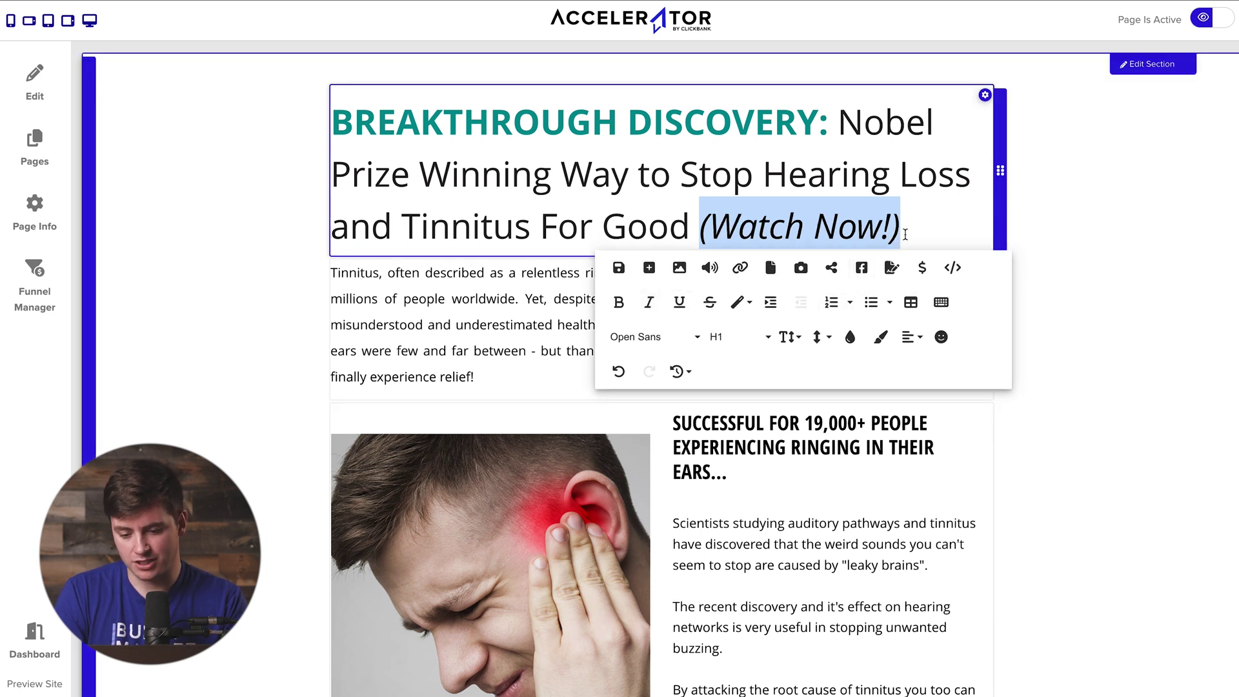
pyautogui.click(906, 234)
# Delete the italic "(Watch Now!)" from the end of the headline
pyautogui.moveTo(913, 229); pyautogui.dragTo(702, 231)
pyautogui.press('BackSpace')
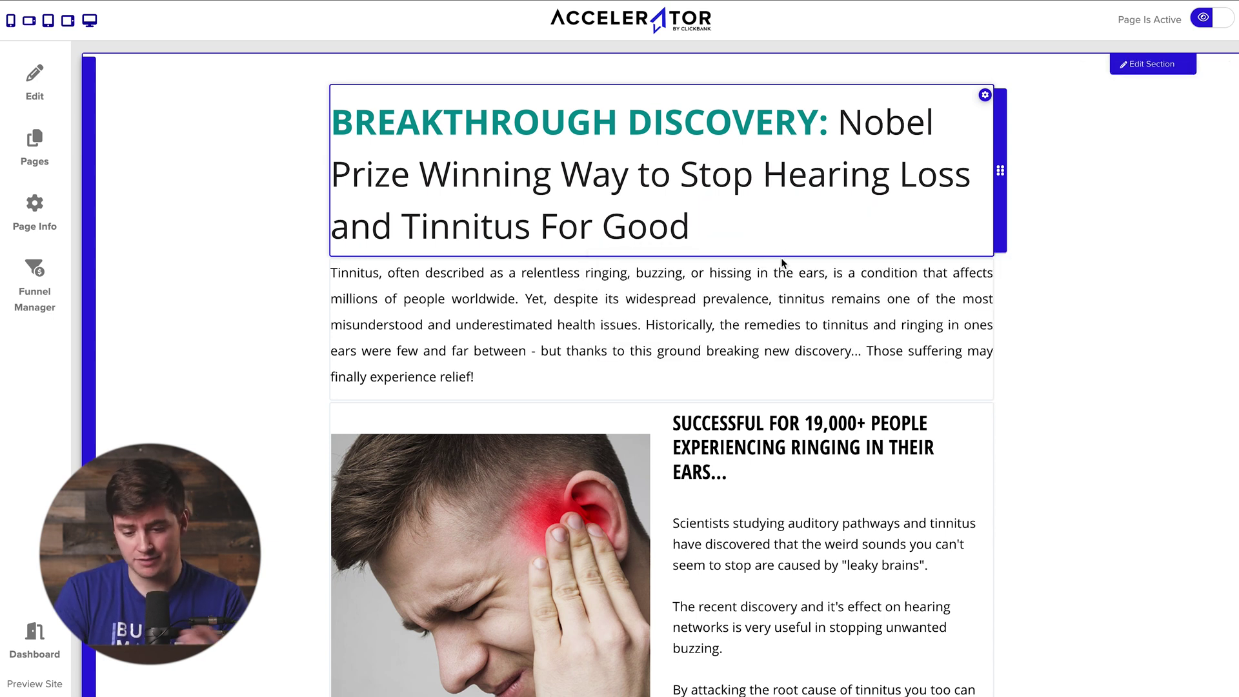
pyautogui.click(846, 317)
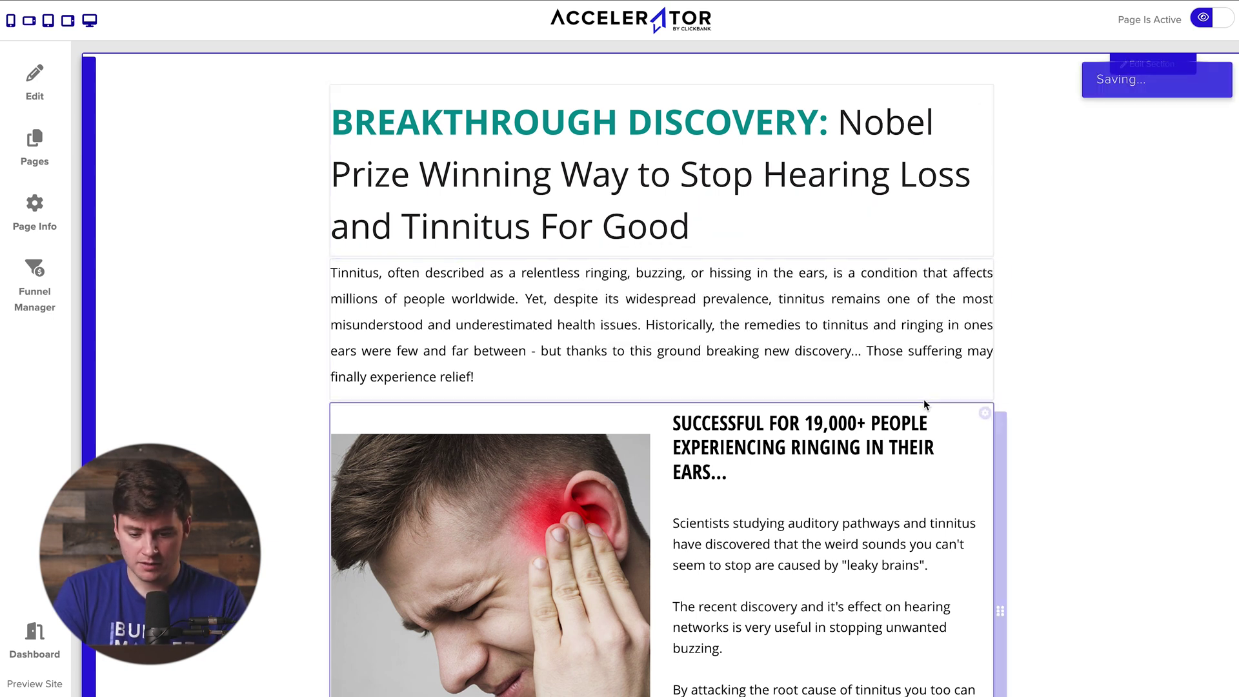
# Link the text "This Special Video is for you." in the IMPORTANT paragraph below the video button to /hoplink/
pyautogui.scroll(-15, 876, 323)
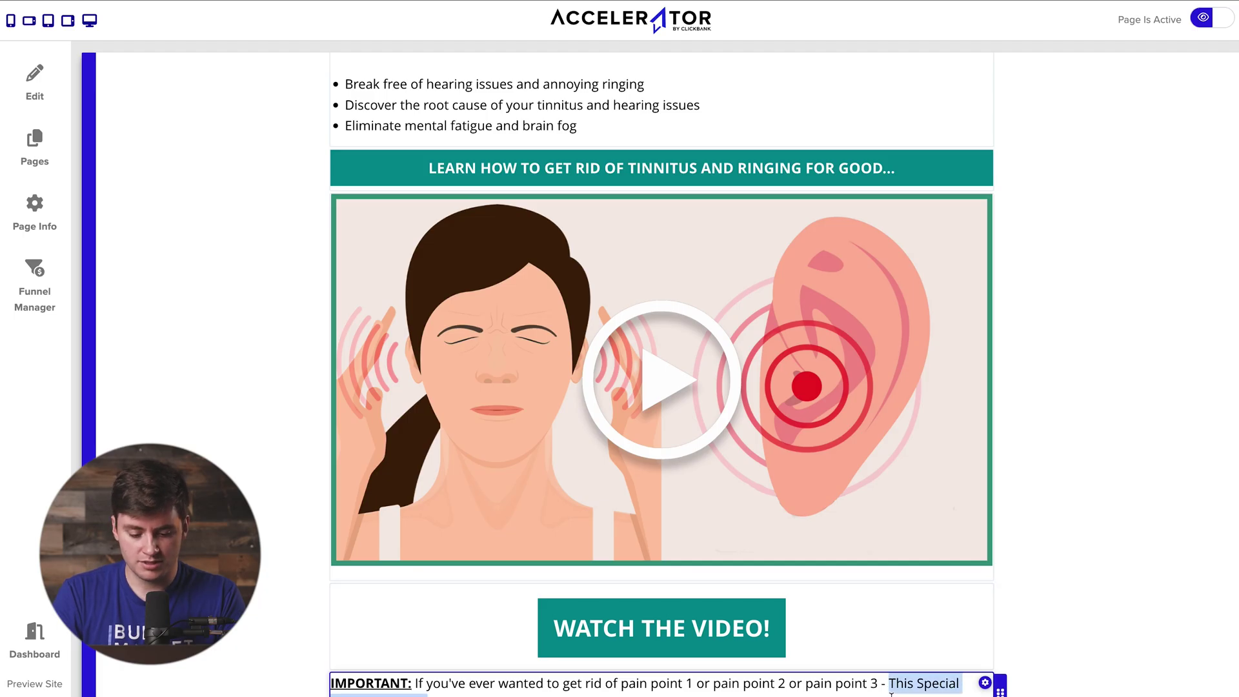
pyautogui.click(891, 692)
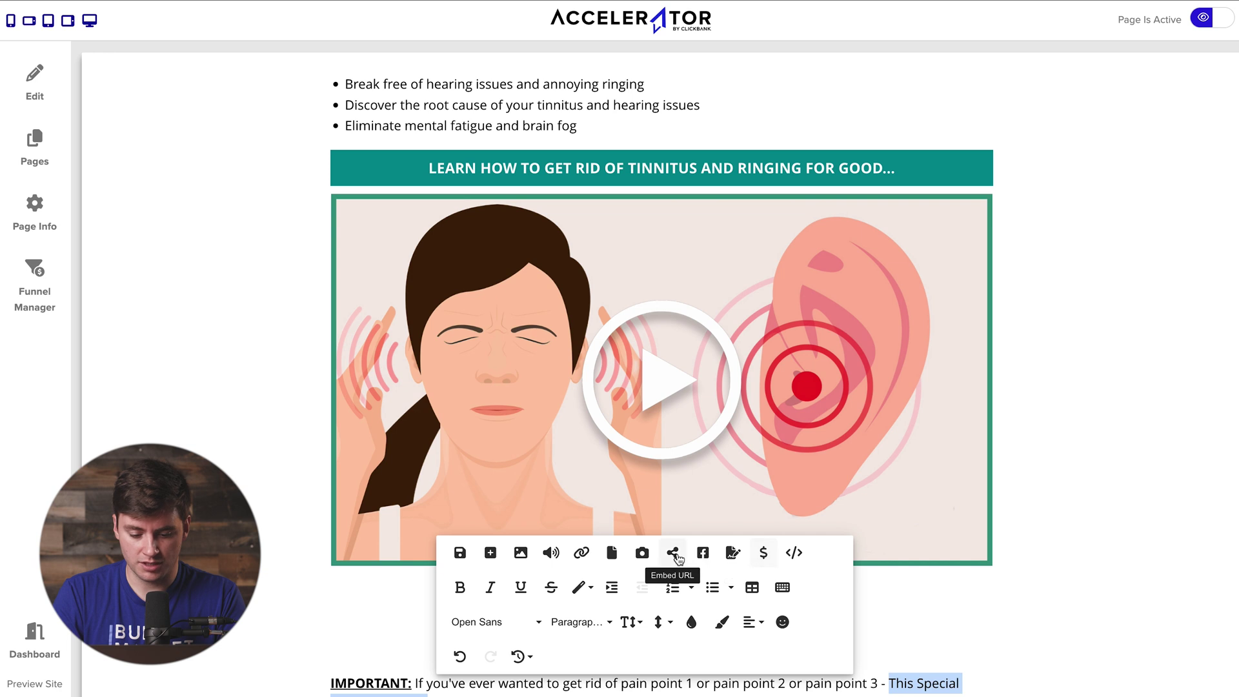
pyautogui.click(592, 556)
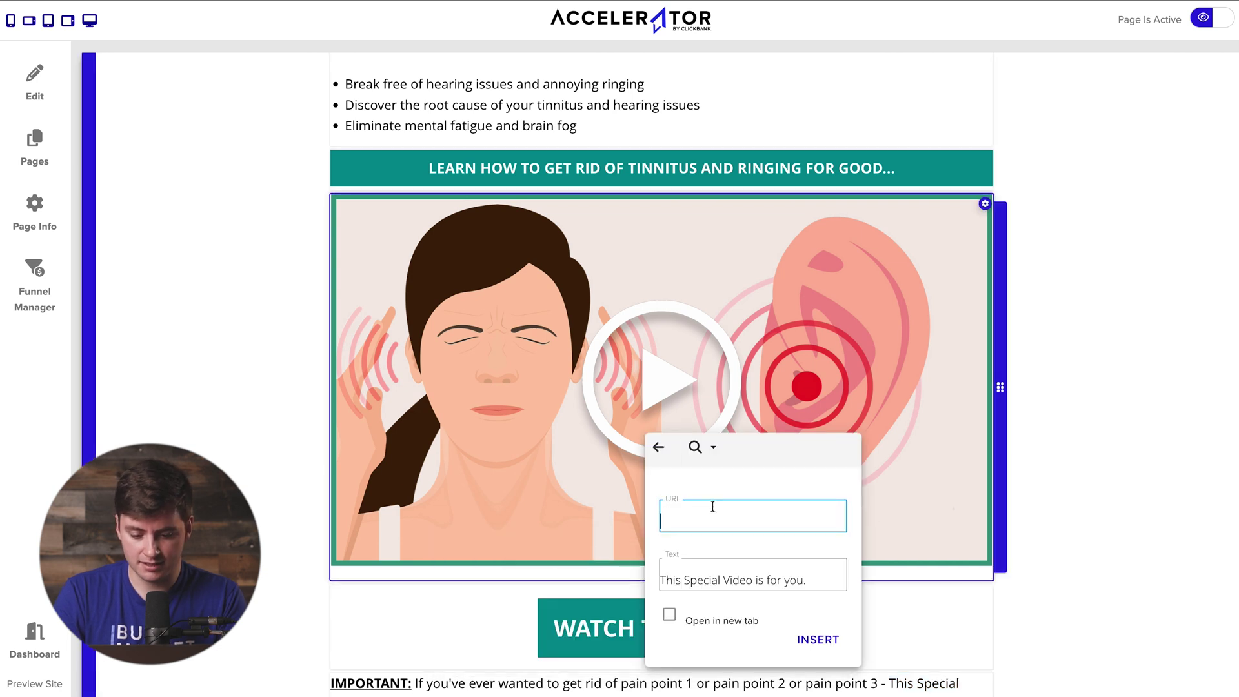
pyautogui.write('/hopl')
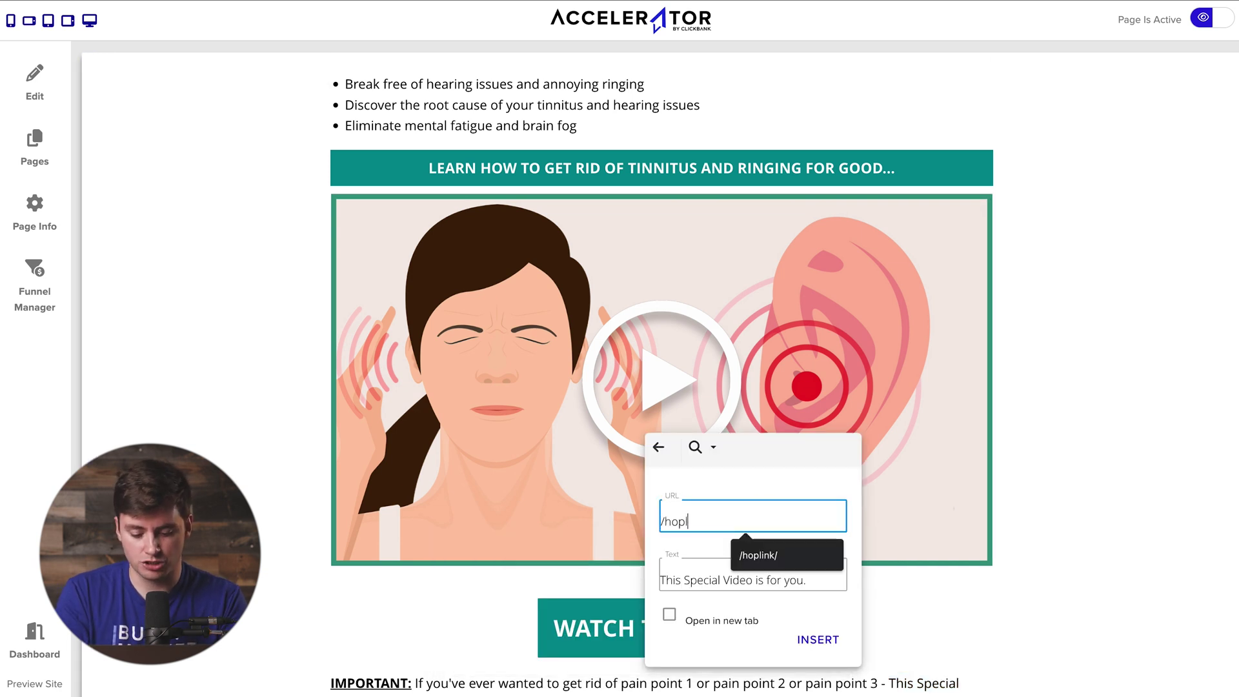
pyautogui.write('ink/')
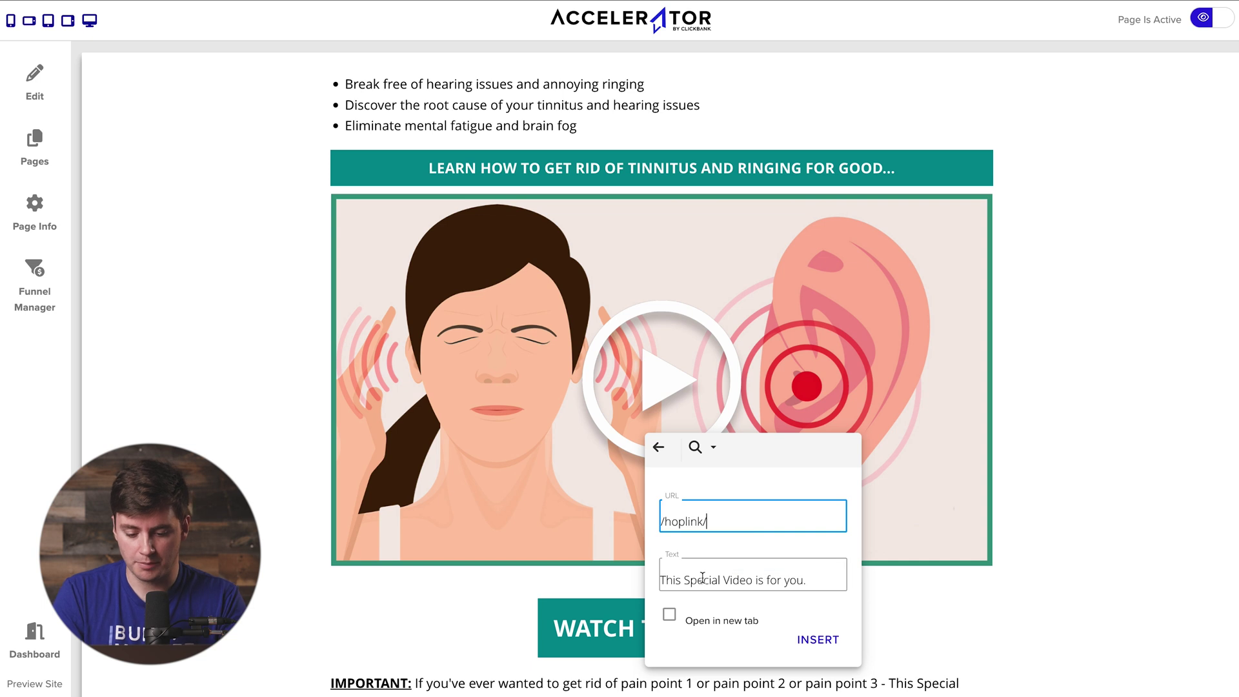
pyautogui.click(802, 640)
pyautogui.click(1047, 576)
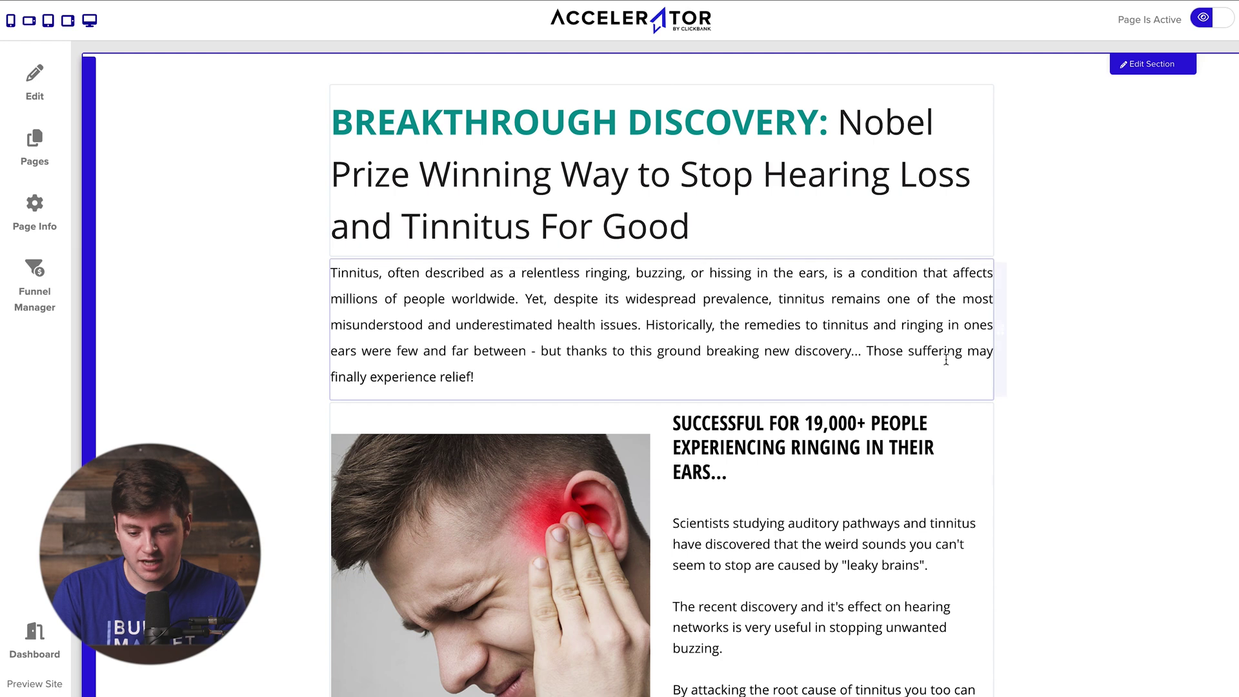
# Review the advertorial from its headline and intro copy down to the benefit list, video image, buttons and linked text
pyautogui.scroll(-10, 1013, 362)
pyautogui.scroll(-2, 1012, 363)
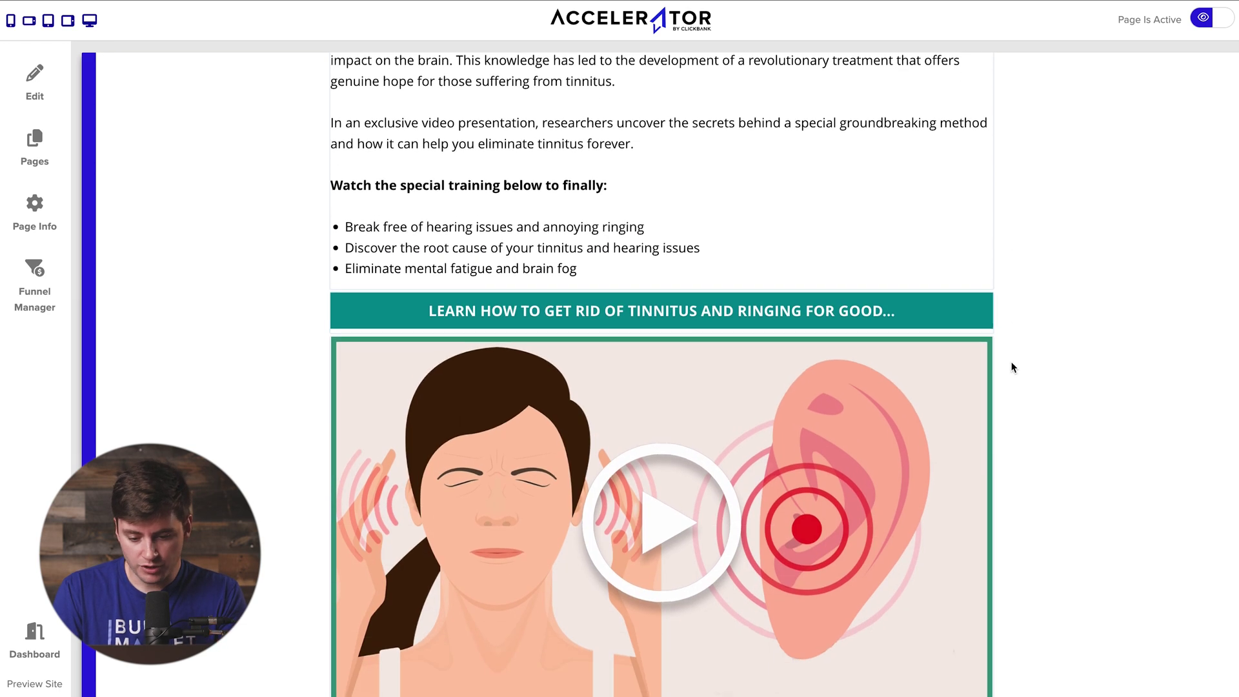
pyautogui.scroll(12, 1012, 362)
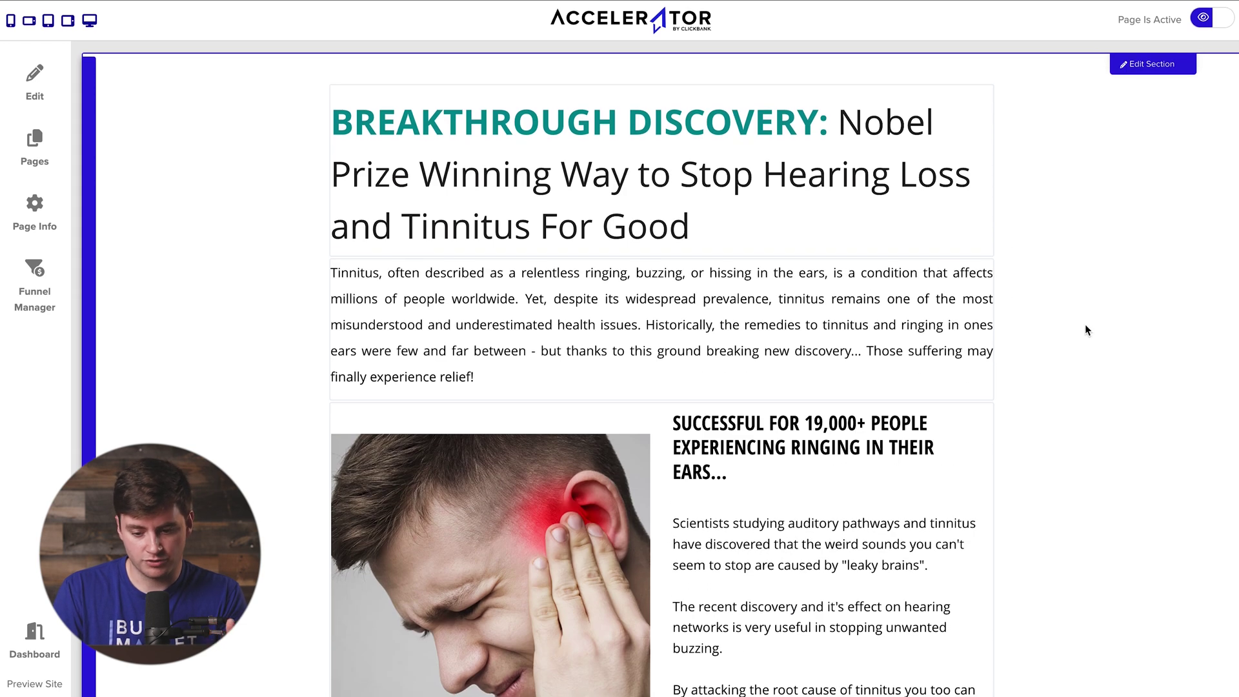
pyautogui.scroll(-5, 1104, 348)
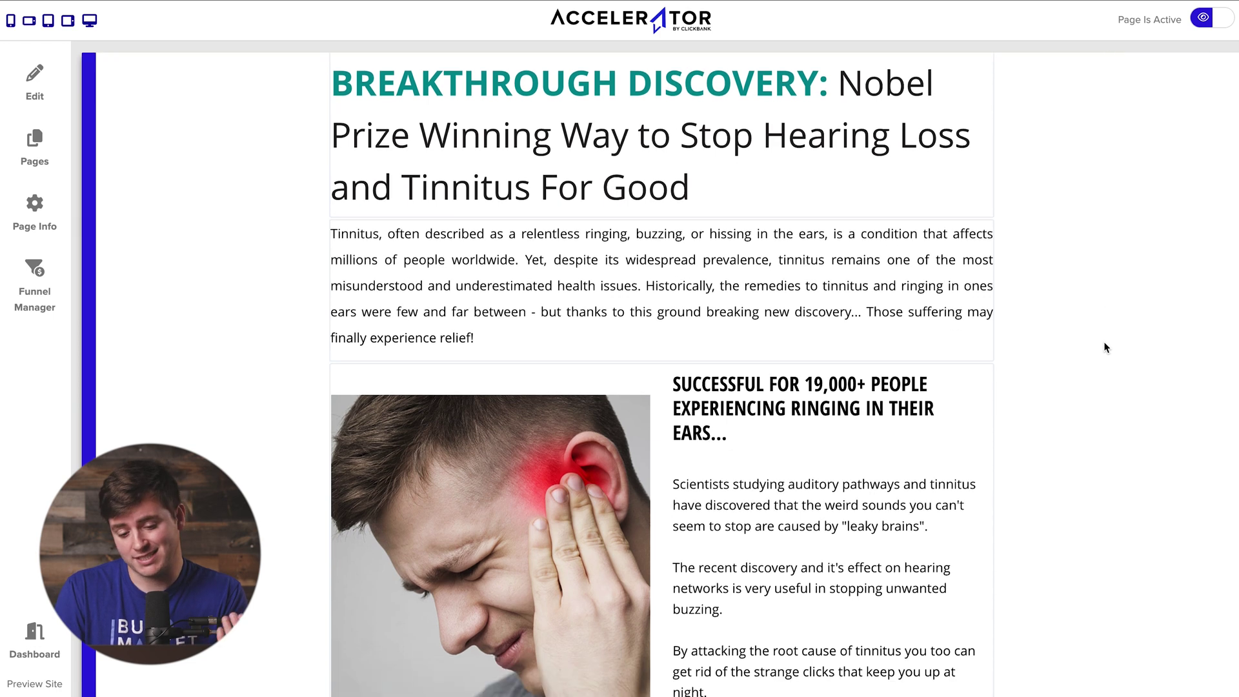
pyautogui.scroll(-3, 1105, 347)
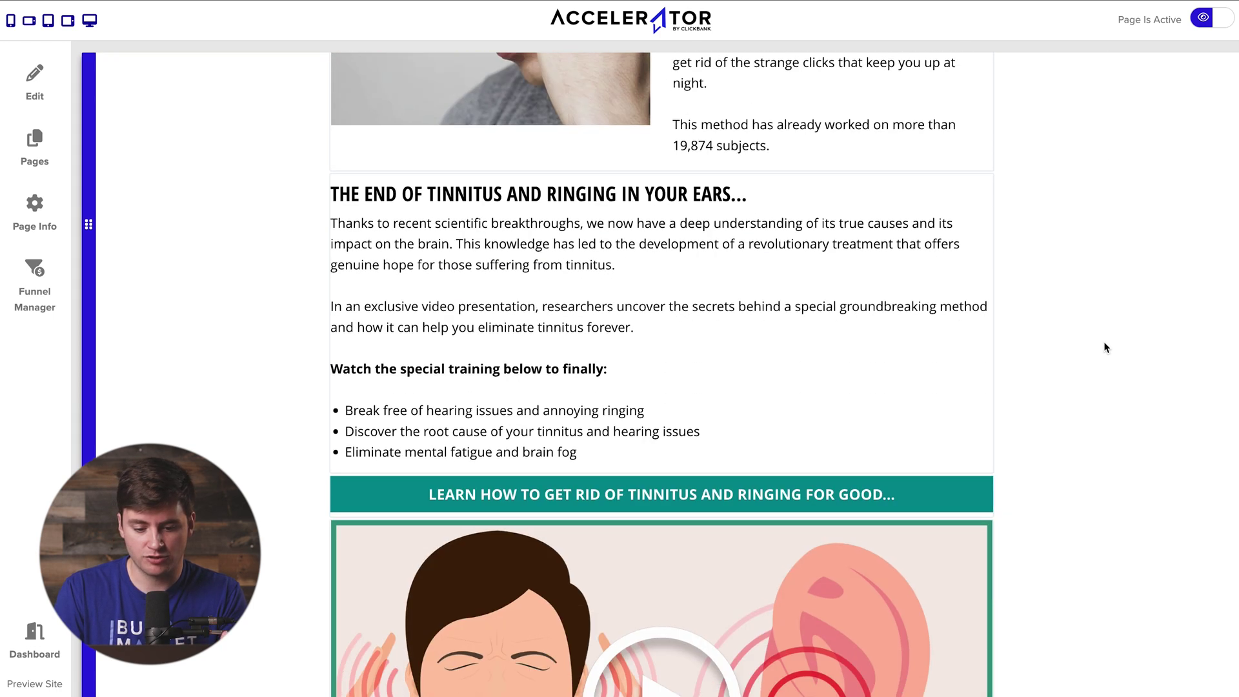
pyautogui.scroll(8, 1104, 347)
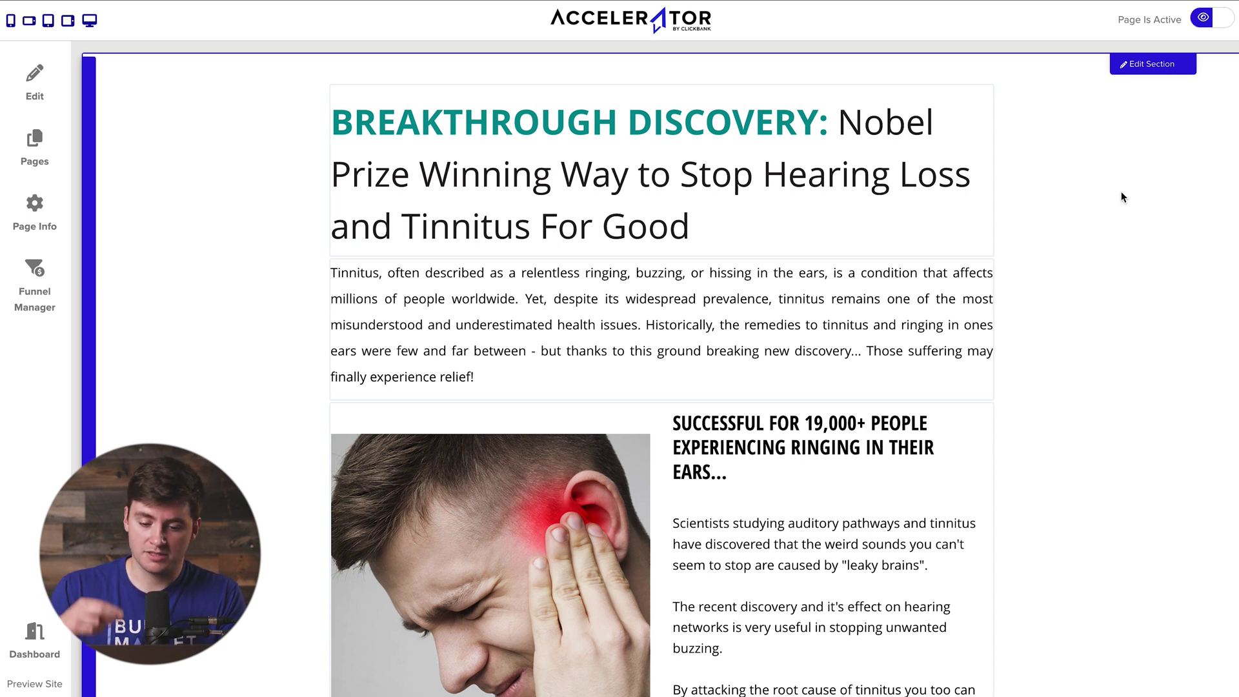
pyautogui.scroll(-6, 1121, 193)
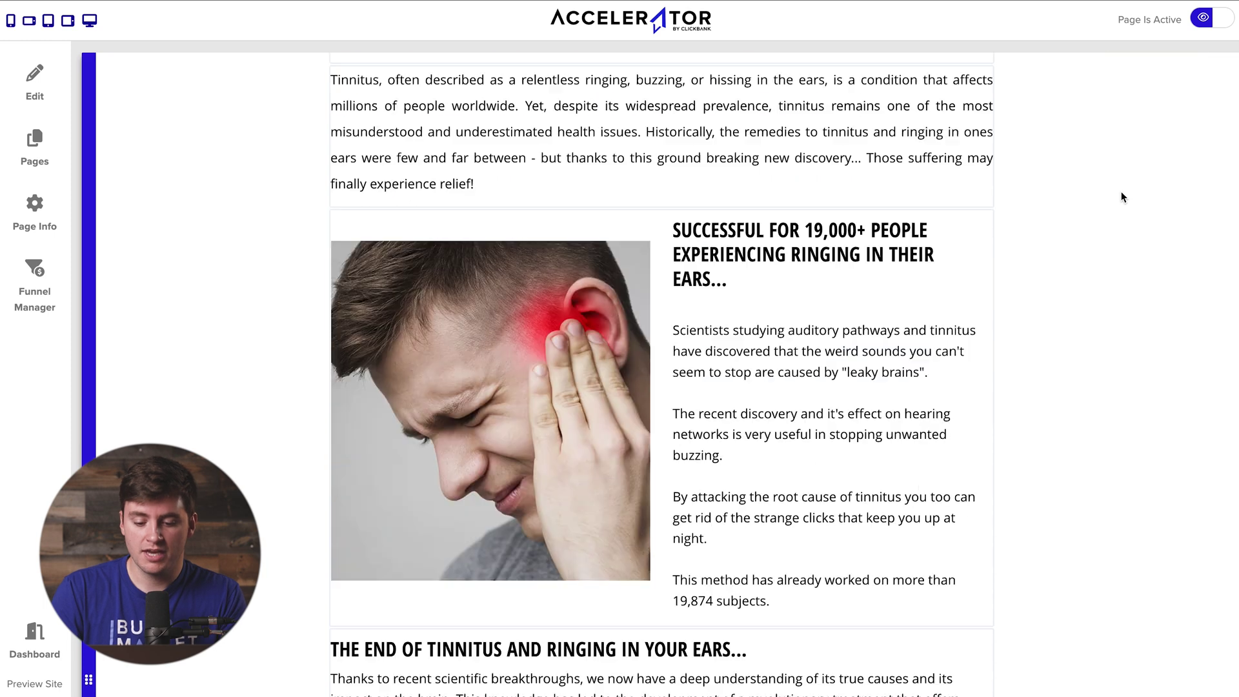
pyautogui.scroll(4, 1121, 192)
pyautogui.scroll(-1, 1033, 161)
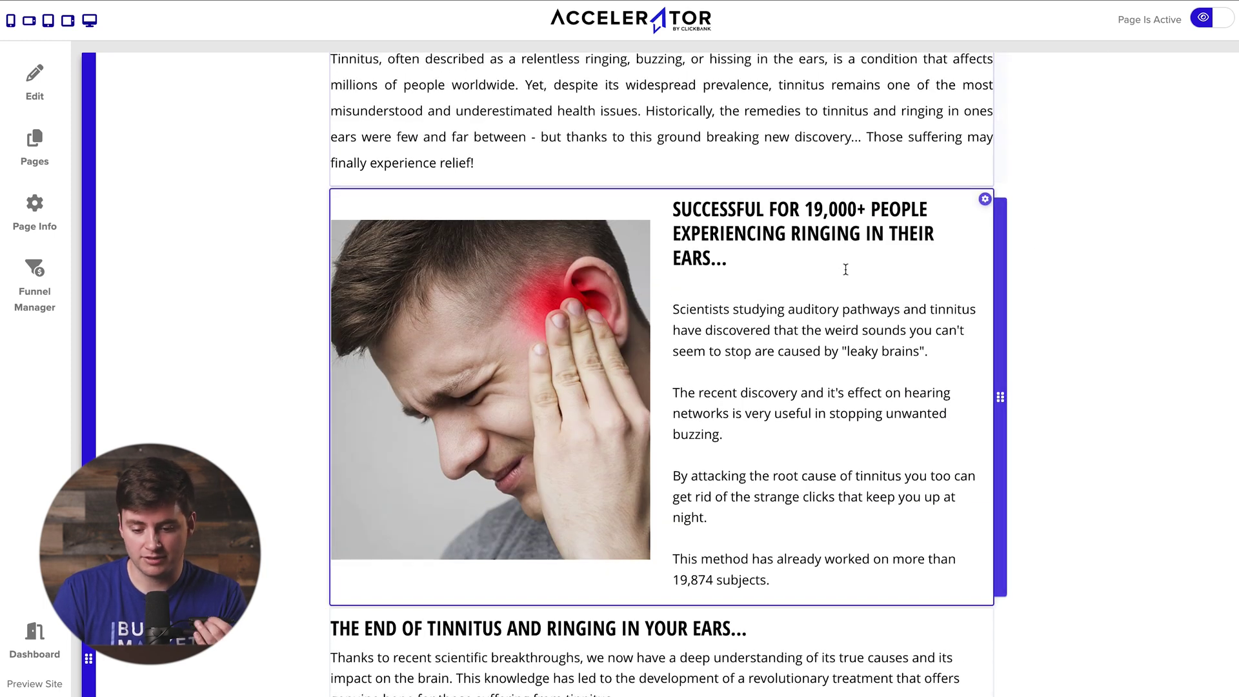
pyautogui.scroll(-8, 843, 244)
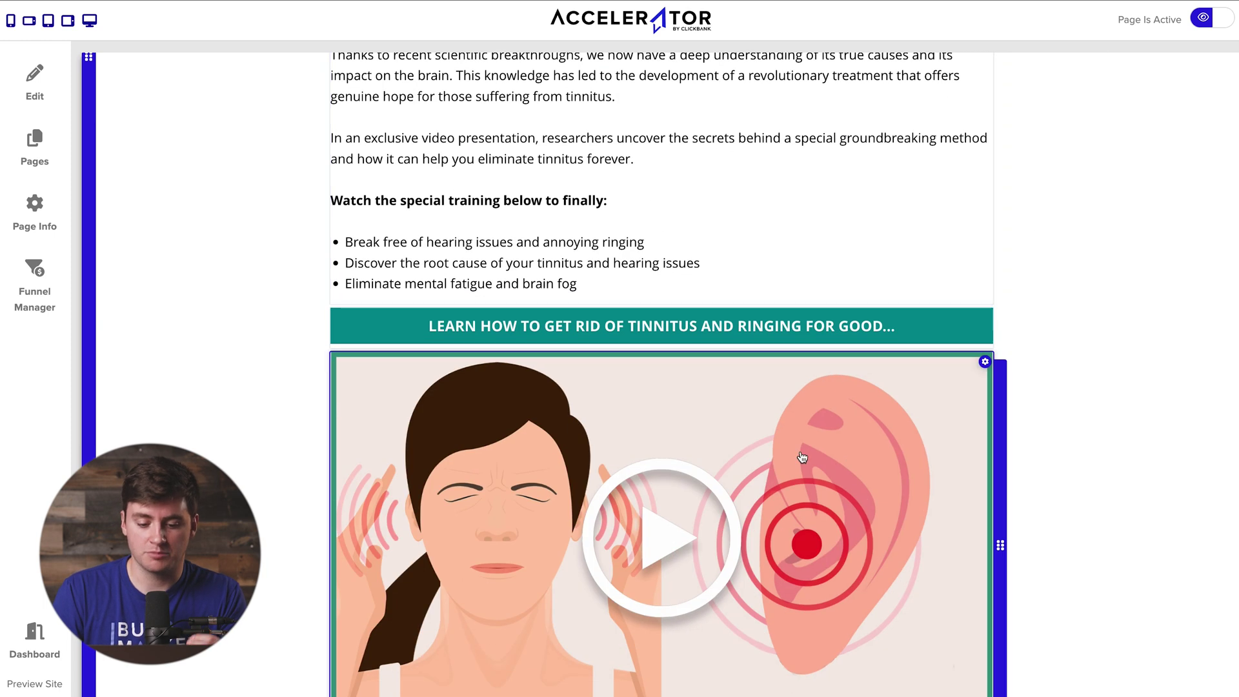
pyautogui.scroll(-2, 800, 456)
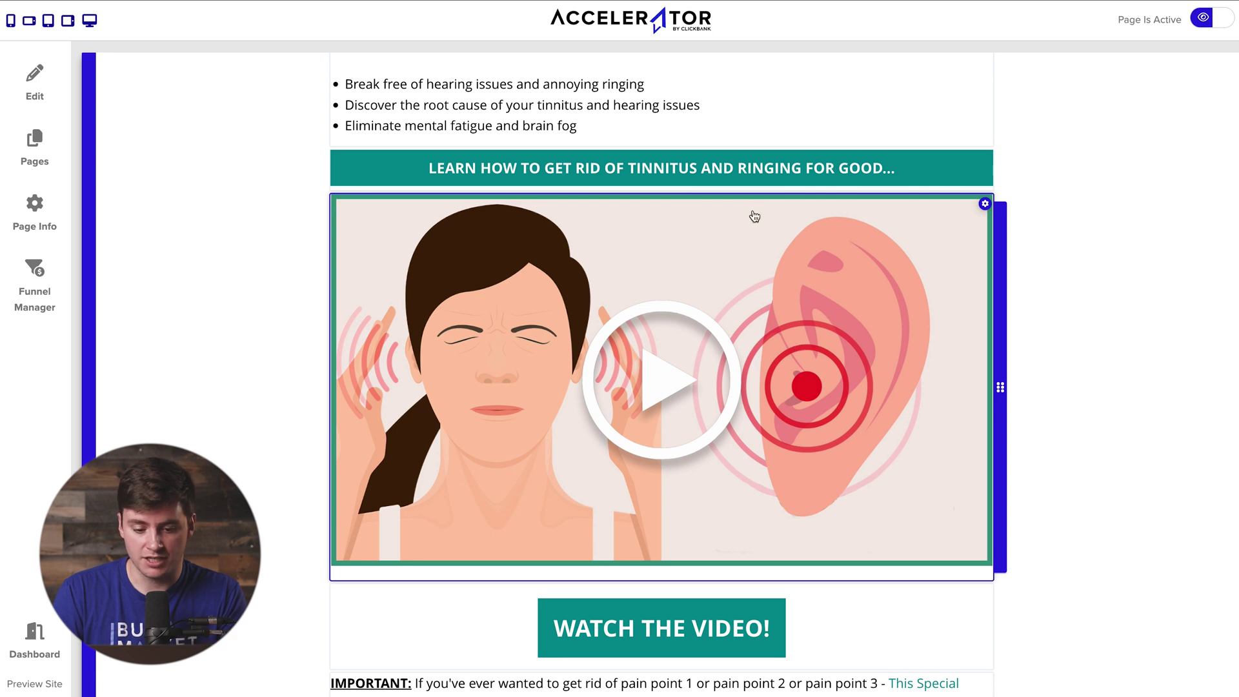
pyautogui.scroll(15, 755, 216)
pyautogui.scroll(-9, 753, 210)
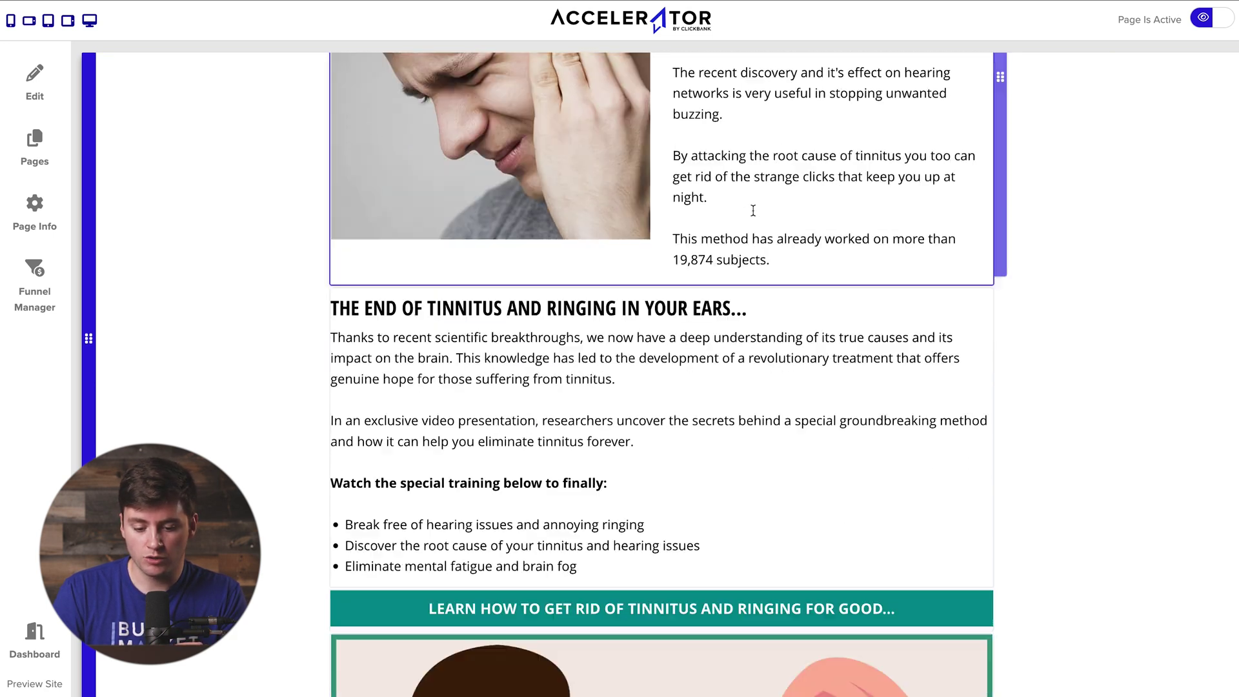
pyautogui.scroll(-6, 753, 210)
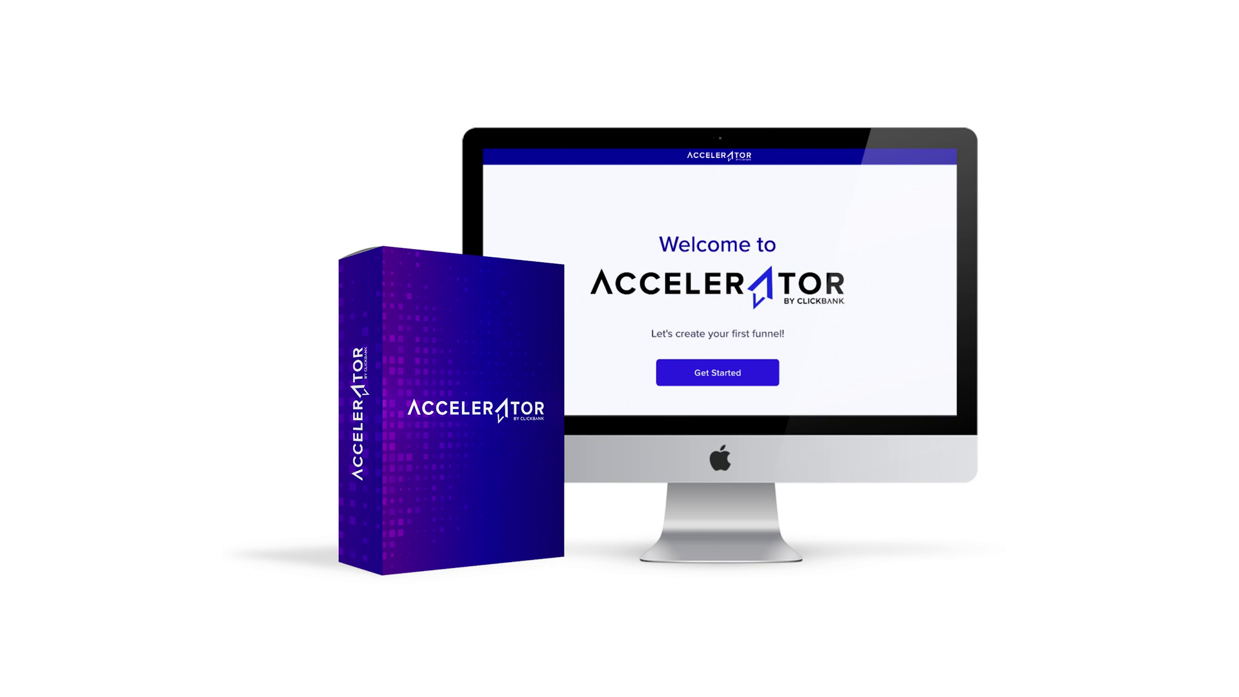
# Open the "Video Presell - Copy" page of the Video Presell funnel for editing and show its section template and module options
pyautogui.click(233, 536)
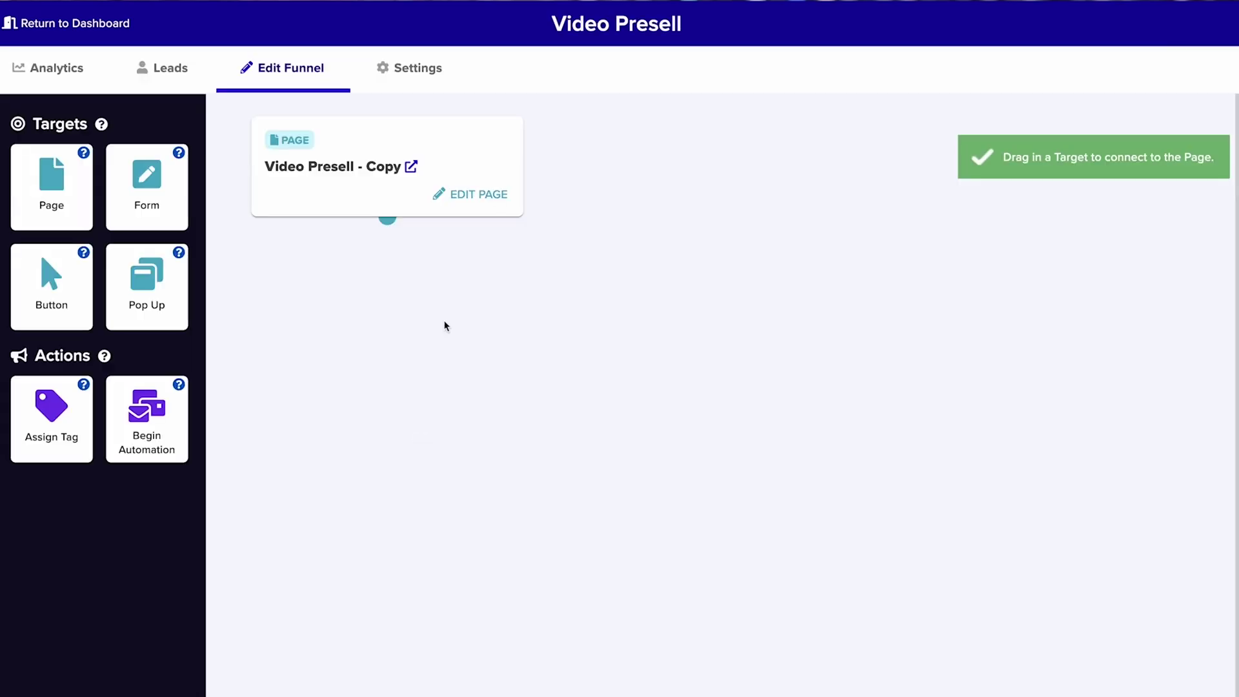
pyautogui.click(465, 197)
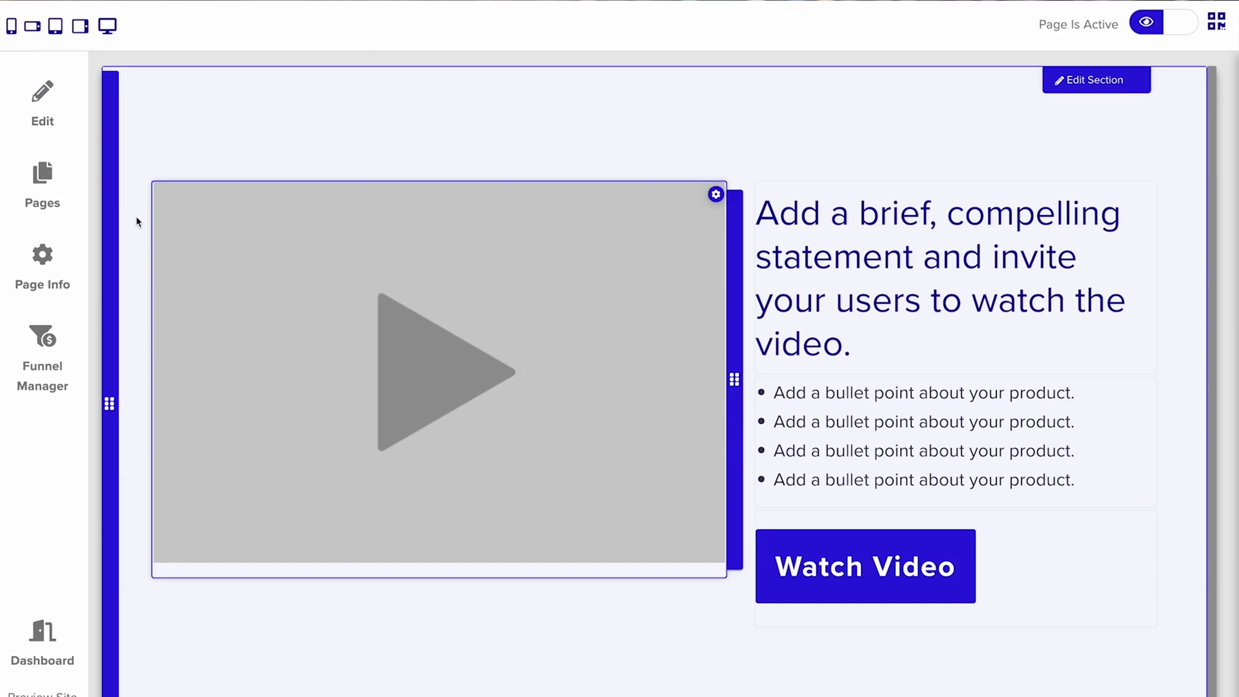
pyautogui.hotkey('ctrl', '-')
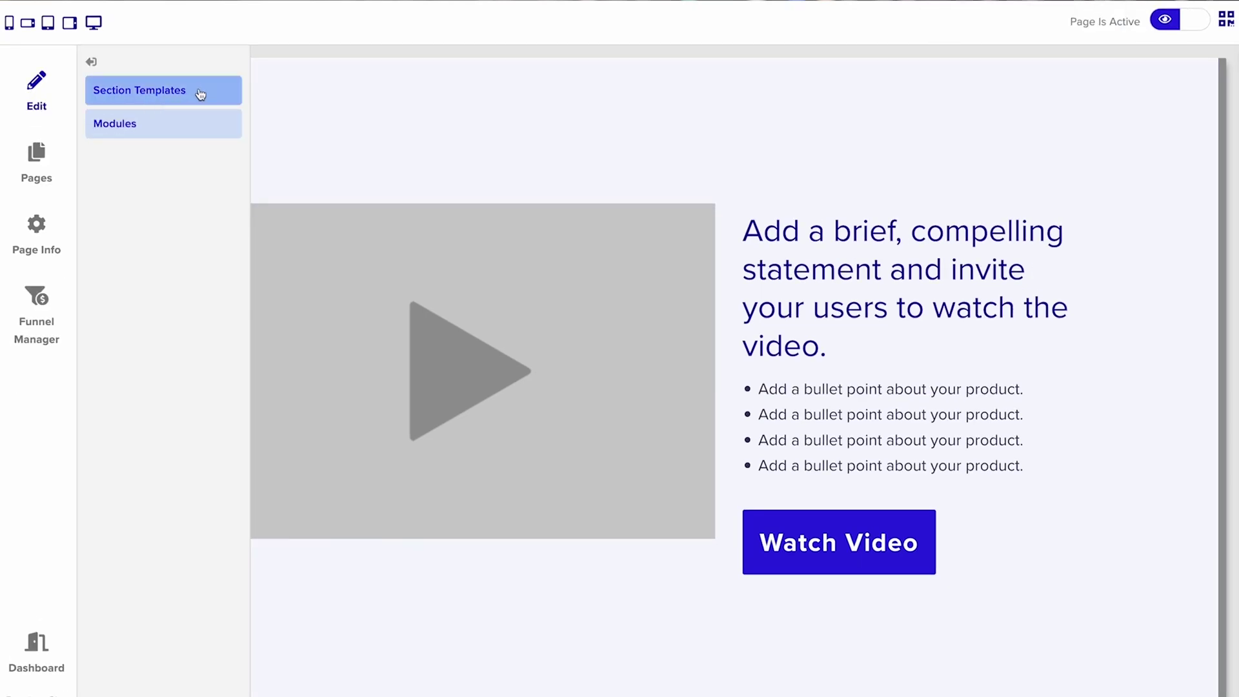